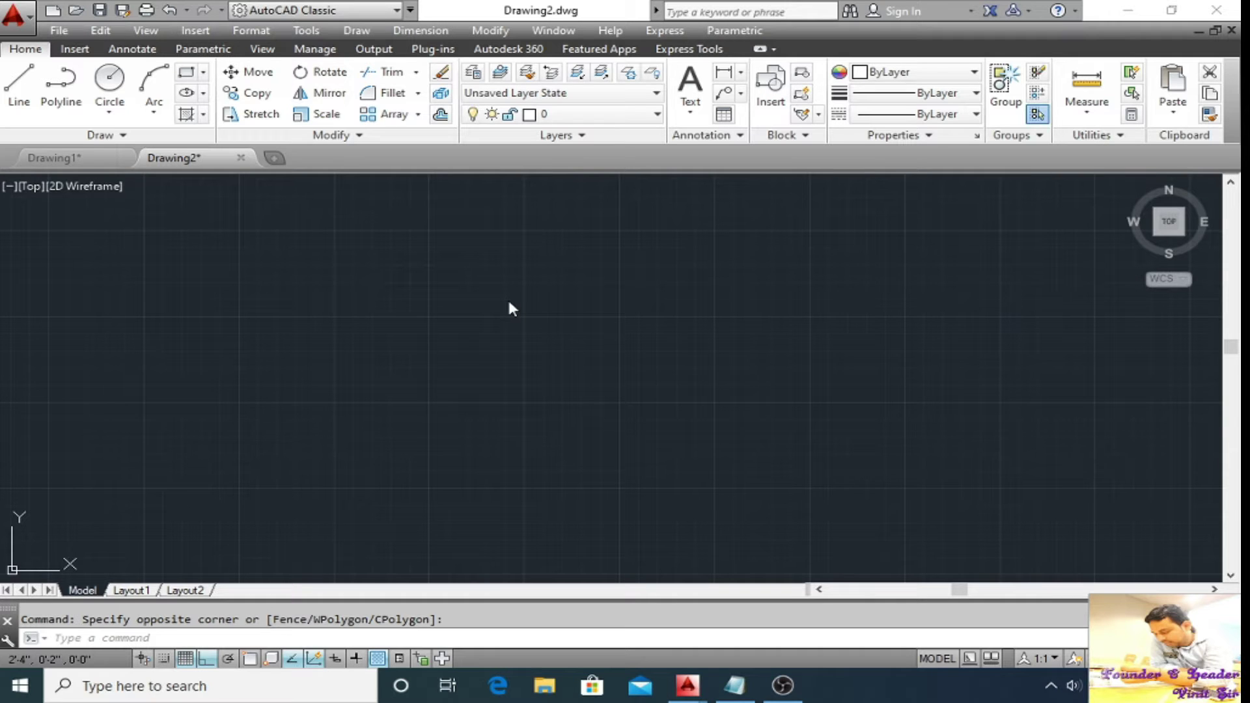
Configure the drawing's length units as Engineering with a precision of 0'-0".
{"action": "left_click", "coordinate": [441, 300]}
{"action": "left_click", "coordinate": [407, 346]}
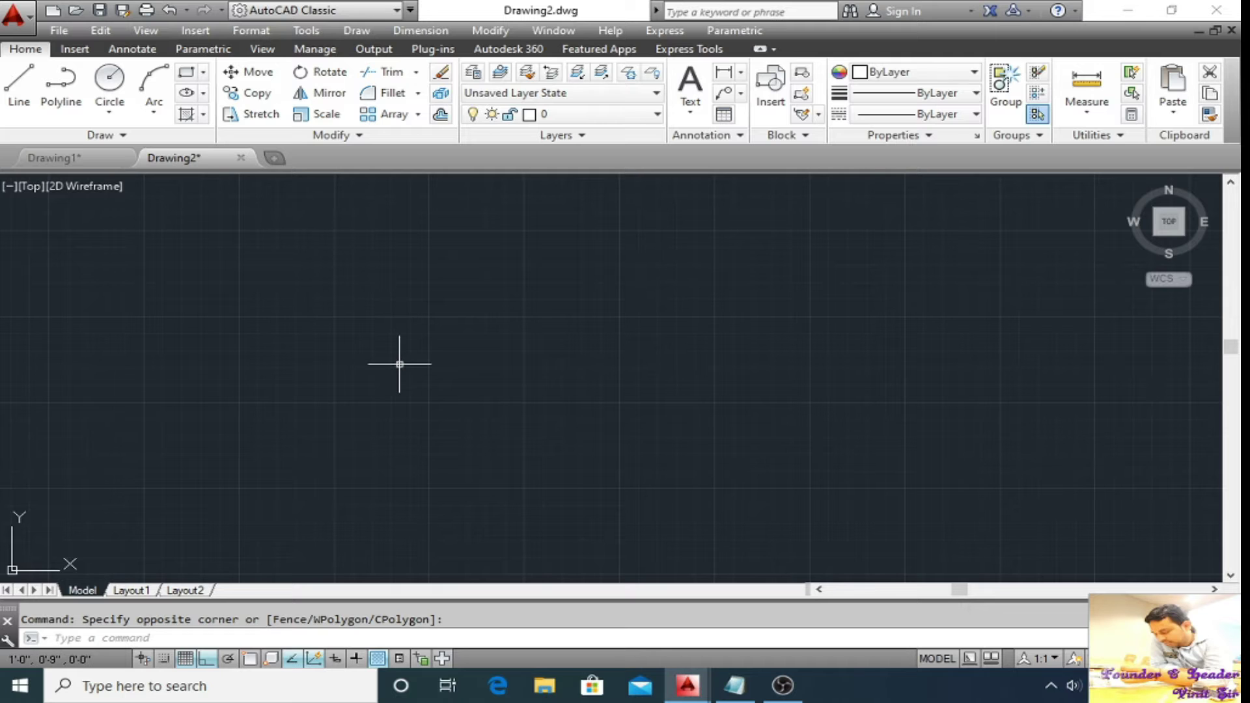
{"action": "type", "text": "u"}
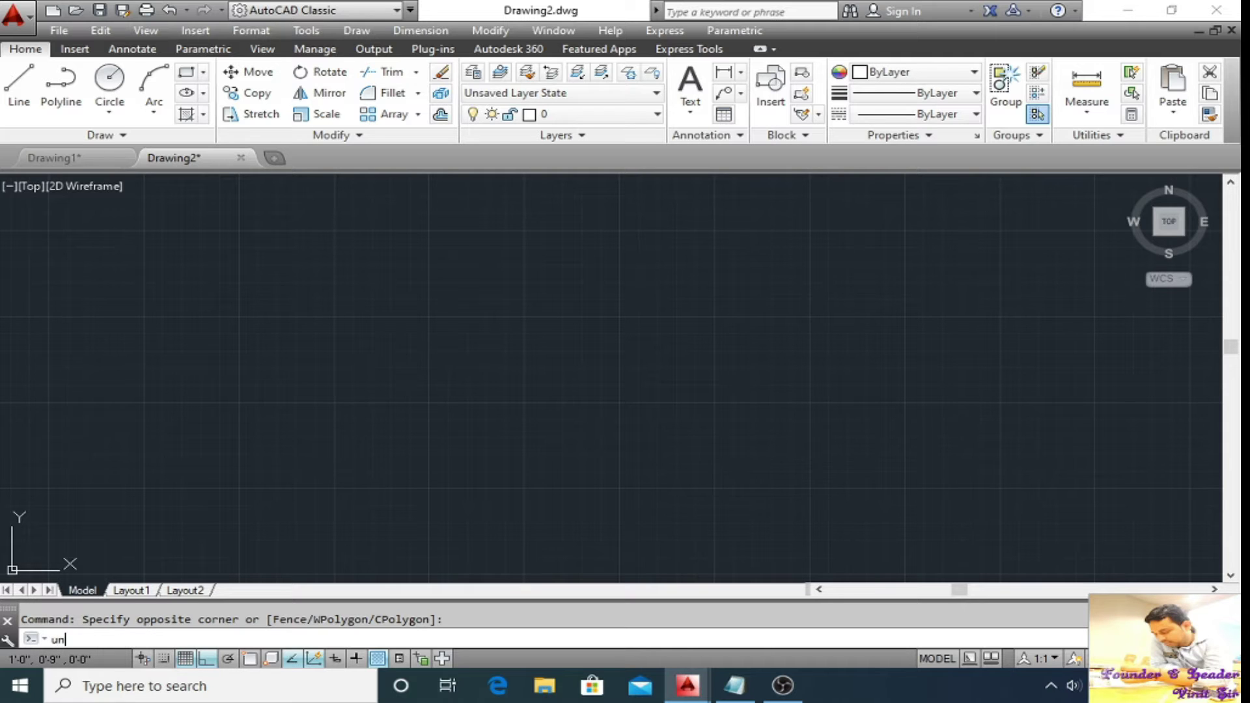
{"action": "type", "text": "n"}
{"action": "key", "text": "Return"}
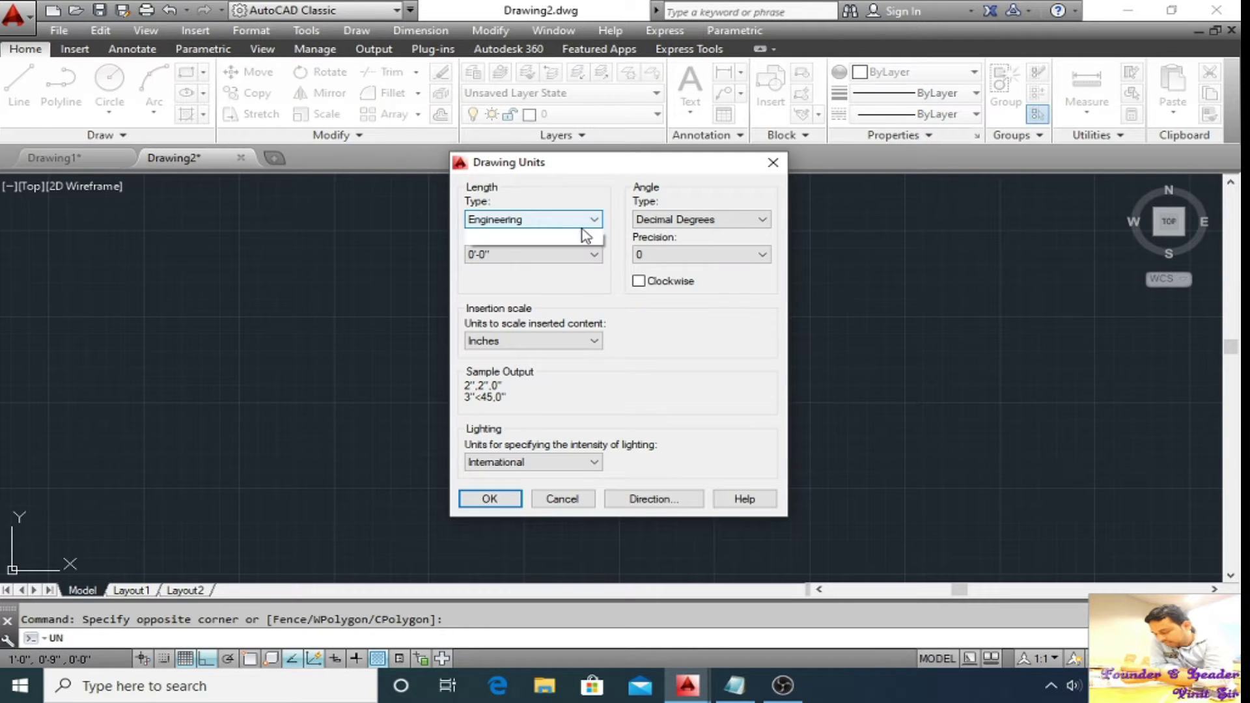
{"action": "left_click", "coordinate": [583, 220]}
{"action": "left_click", "coordinate": [565, 258]}
{"action": "left_click", "coordinate": [561, 255]}
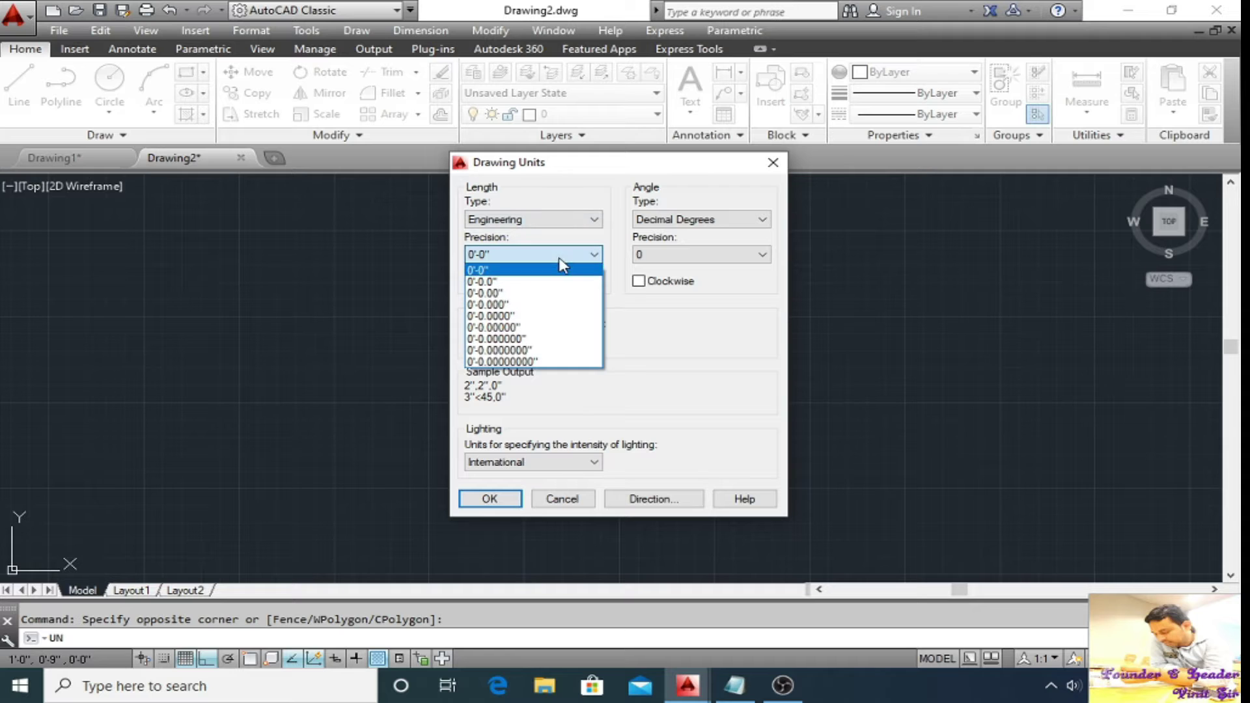
{"action": "left_click", "coordinate": [558, 273]}
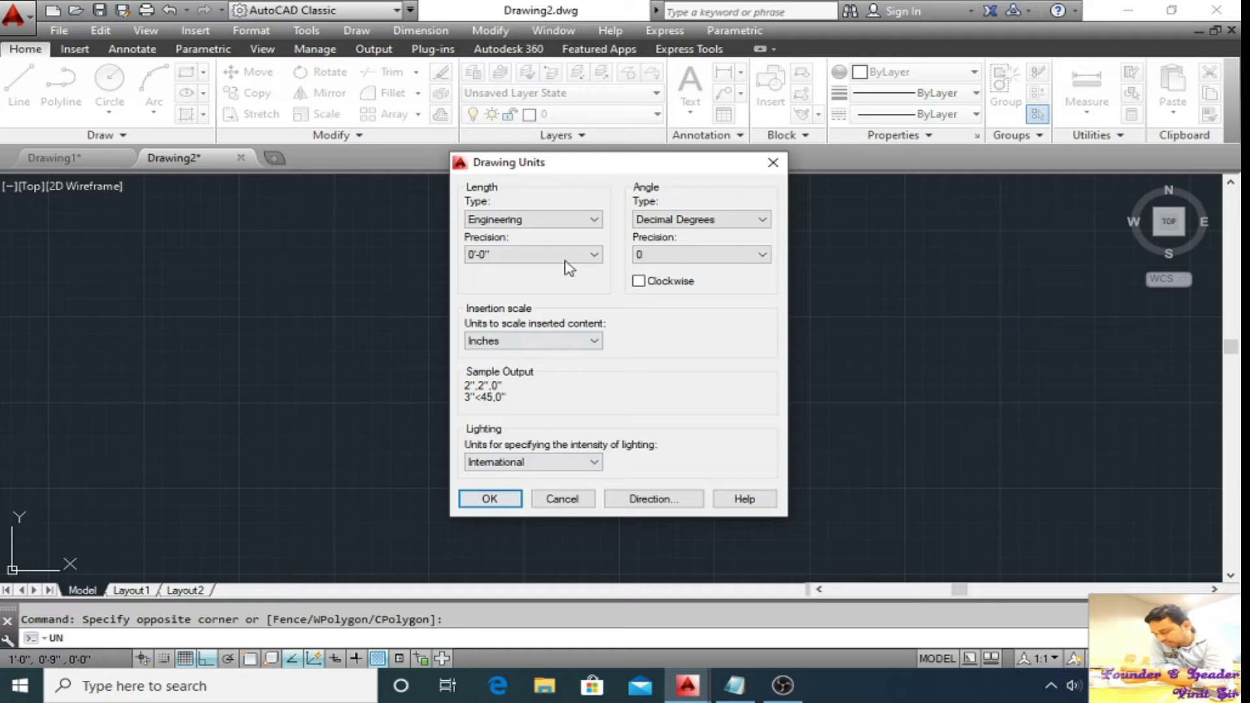
{"action": "left_click", "coordinate": [504, 504]}
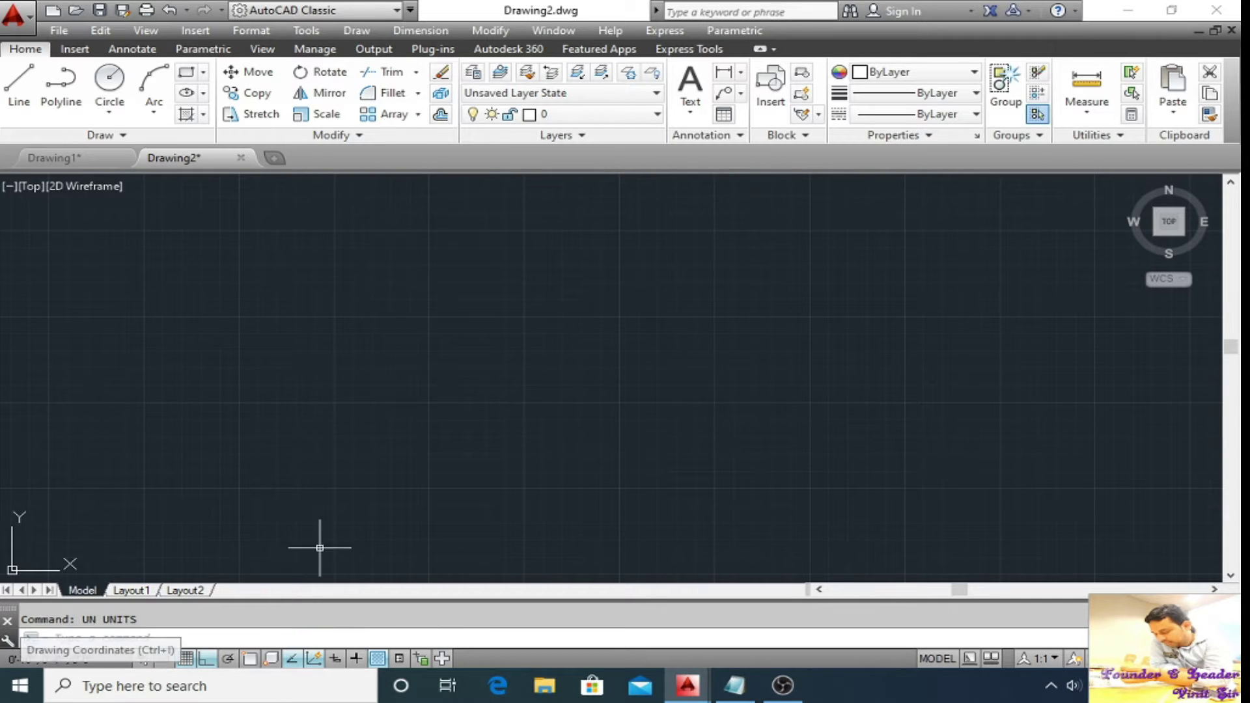
{"action": "double_click", "coordinate": [360, 494]}
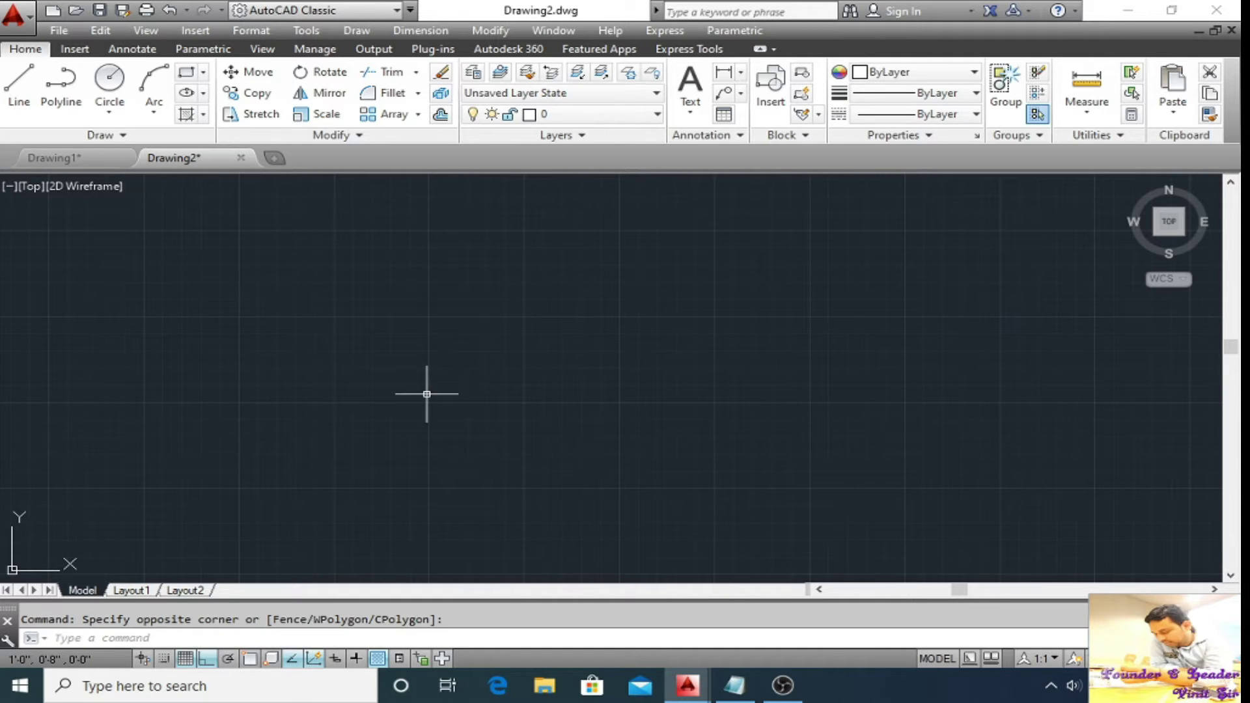
Draw a circle with an 8" radius in the empty drawing area.
{"action": "left_click", "coordinate": [187, 639]}
{"action": "type", "text": "c"}
{"action": "key", "text": "Return"}
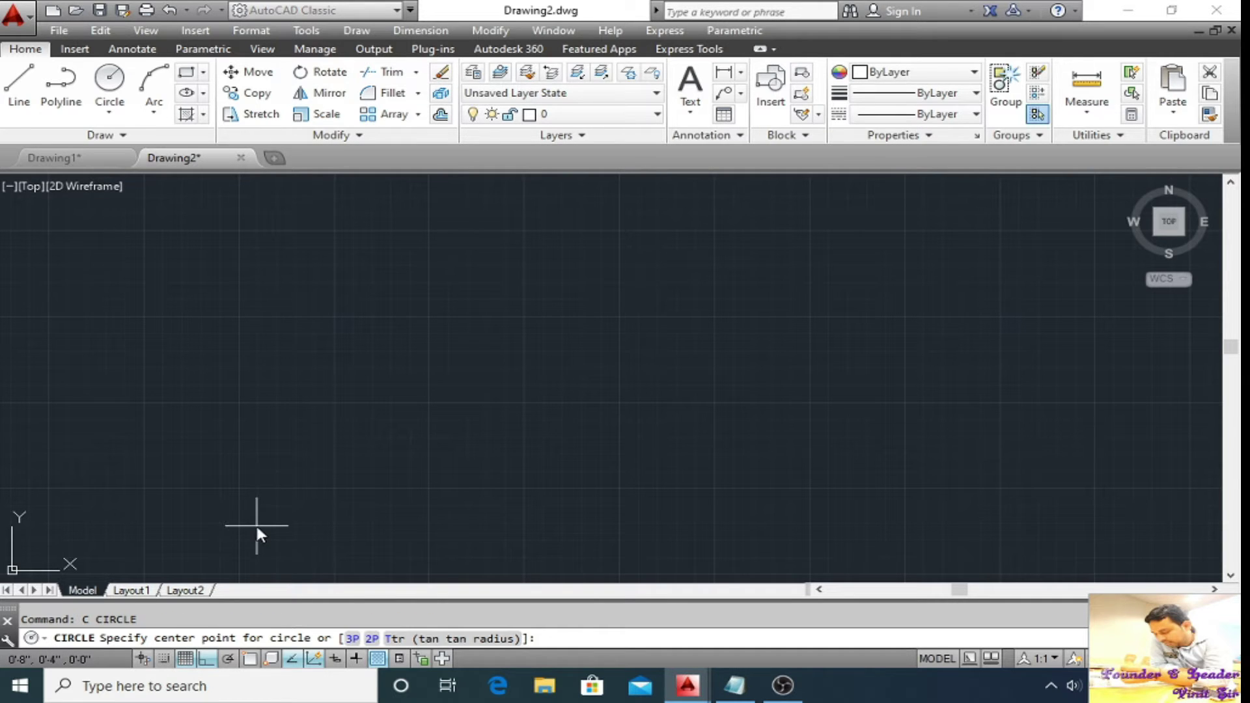
{"action": "left_click", "coordinate": [432, 473]}
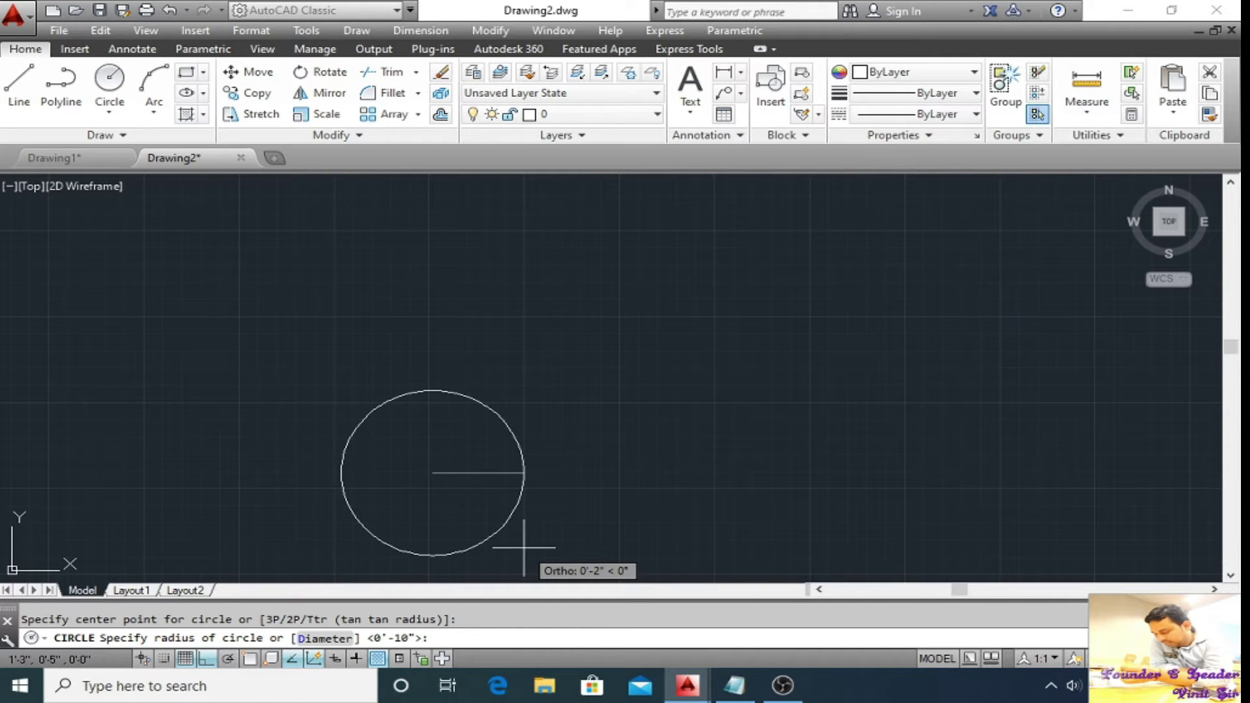
{"action": "type", "text": "8\""}
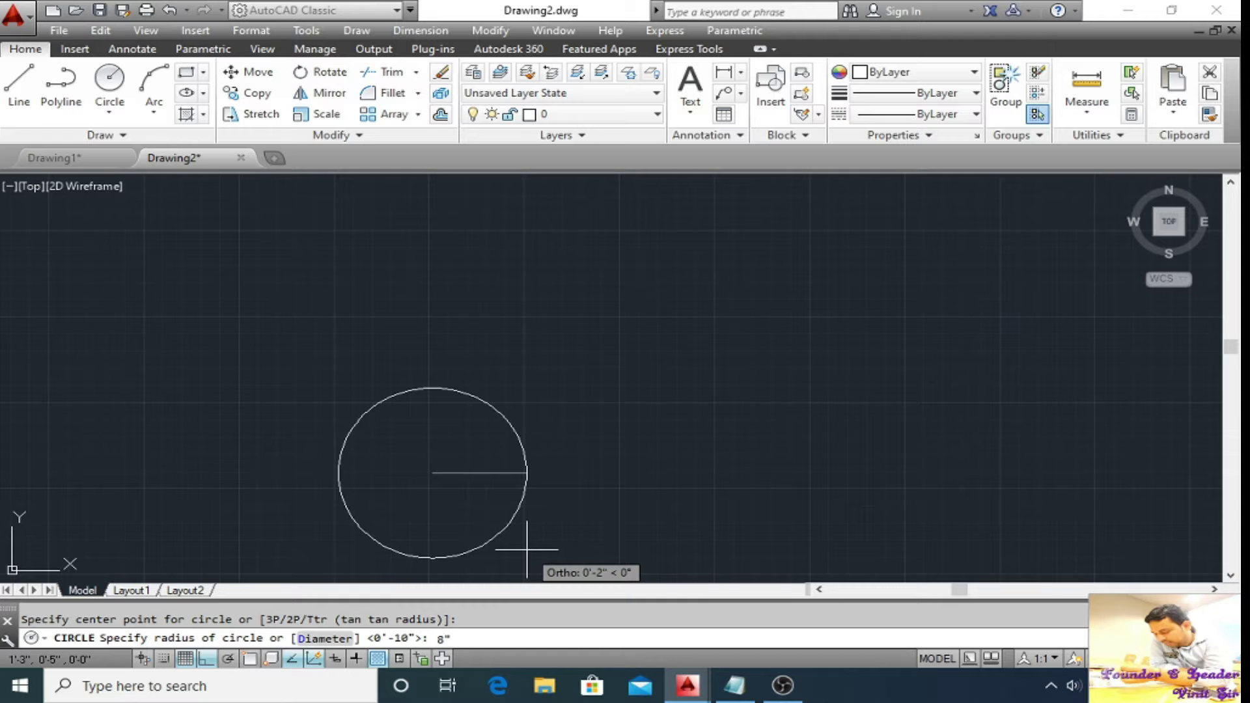
{"action": "key", "text": "Return"}
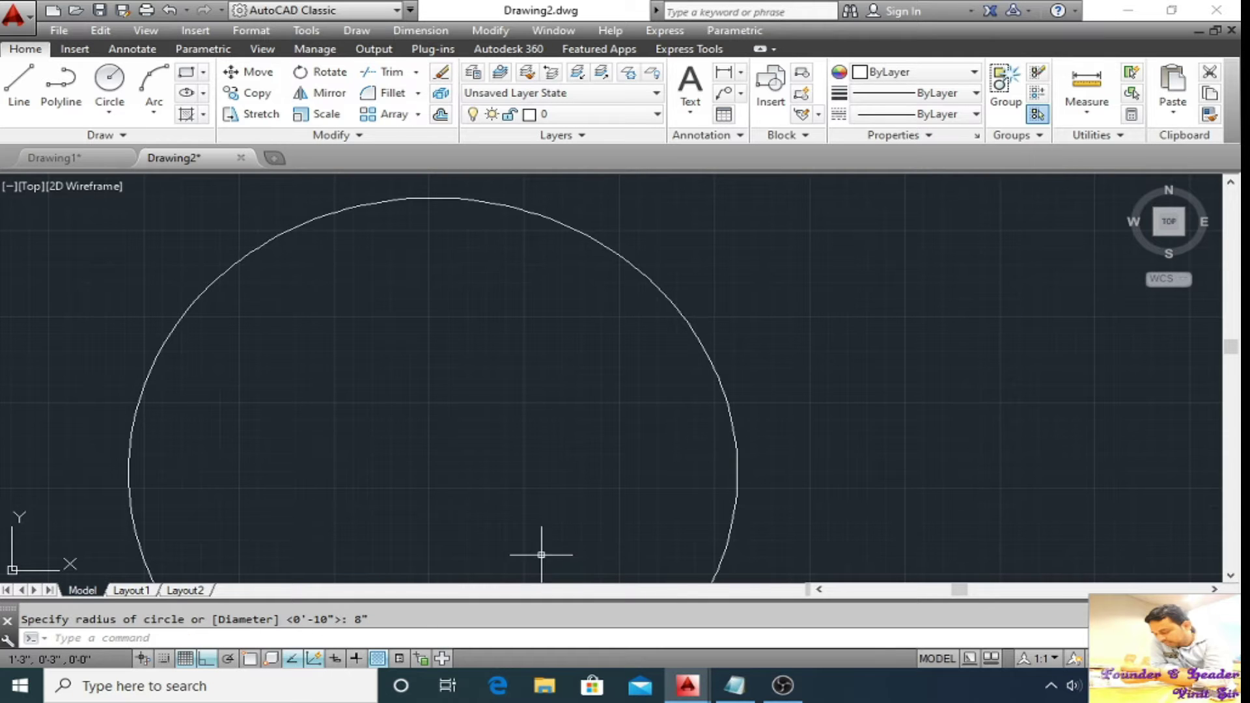
{"action": "scroll", "coordinate": [541, 555], "scroll_direction": "down", "scroll_amount": 5}
{"action": "scroll", "coordinate": [574, 456], "scroll_direction": "up", "scroll_amount": 2}
{"action": "middle_click_drag", "start_coordinate": [574, 457], "coordinate": [502, 498]}
{"action": "double_click", "coordinate": [368, 369]}
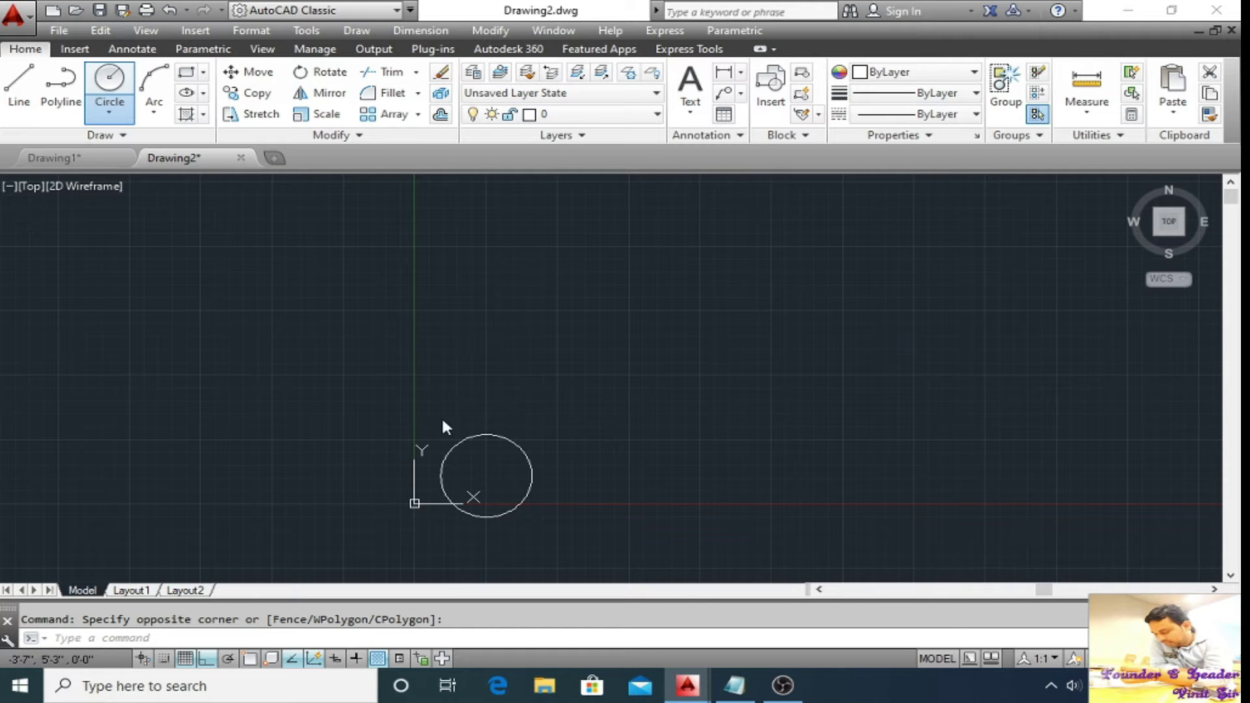
Start another circle and turn on object snap with the Center snap mode enabled.
{"action": "left_click", "coordinate": [168, 147]}
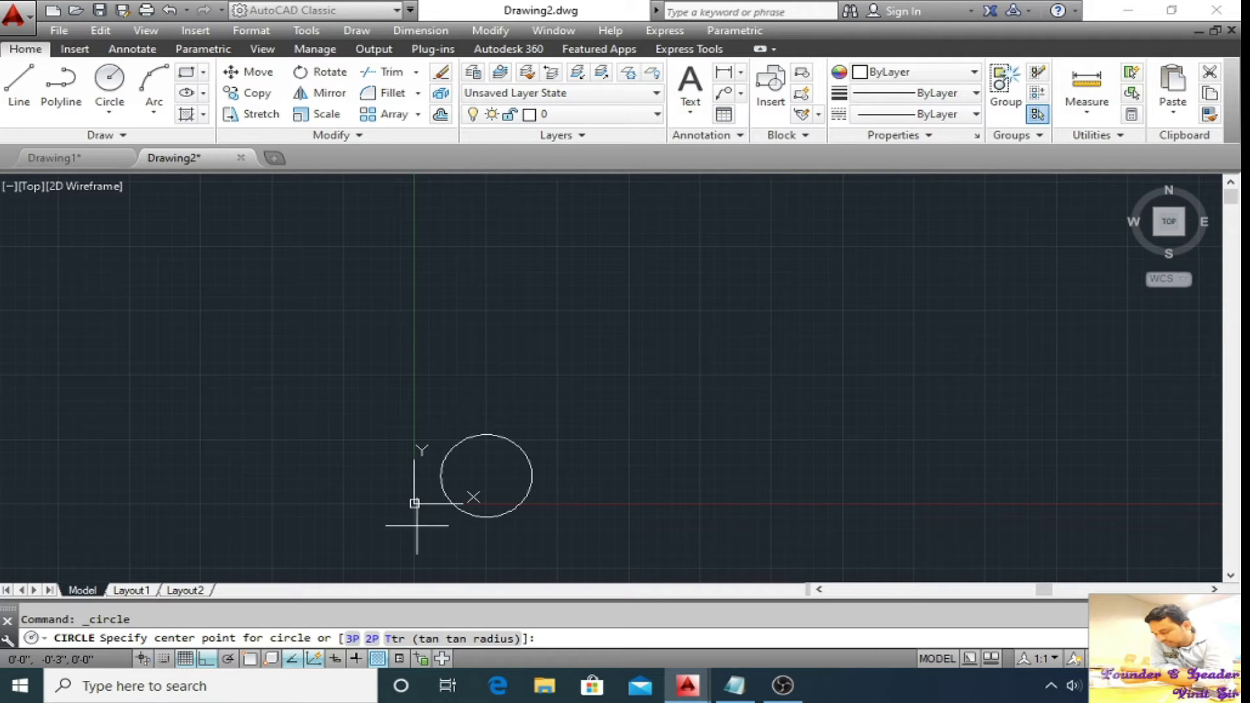
{"action": "left_click", "coordinate": [250, 660]}
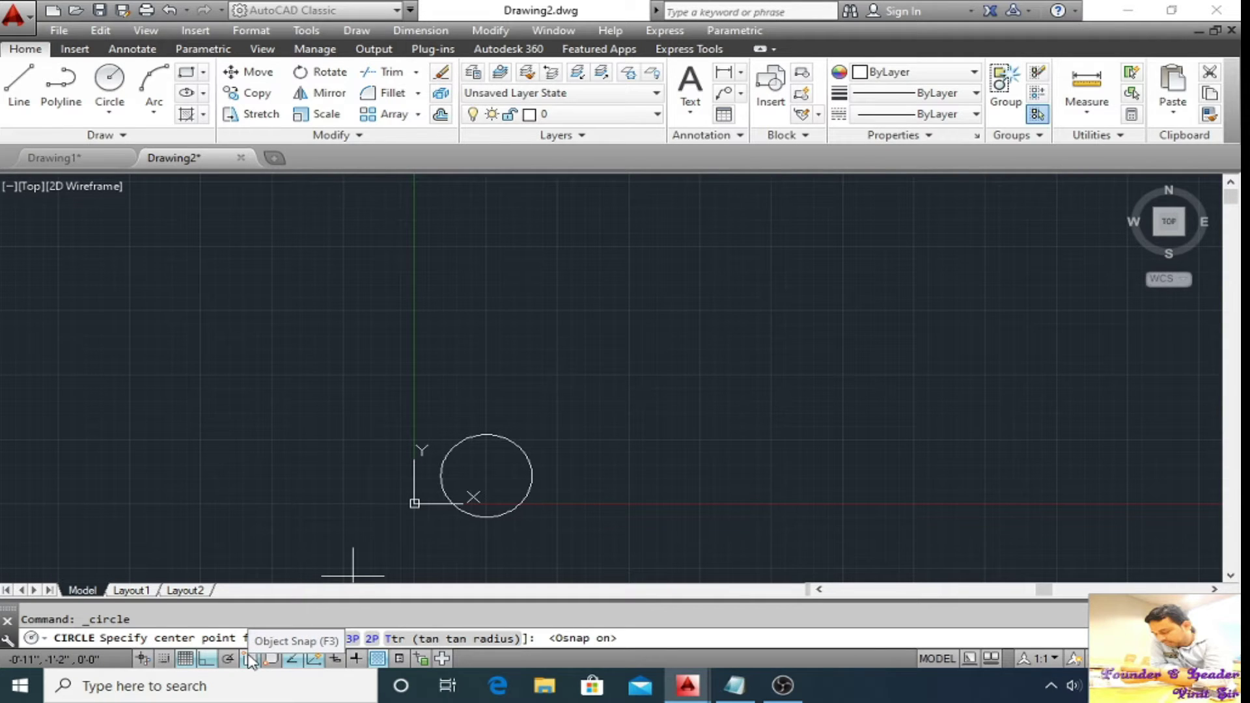
{"action": "right_click", "coordinate": [251, 660]}
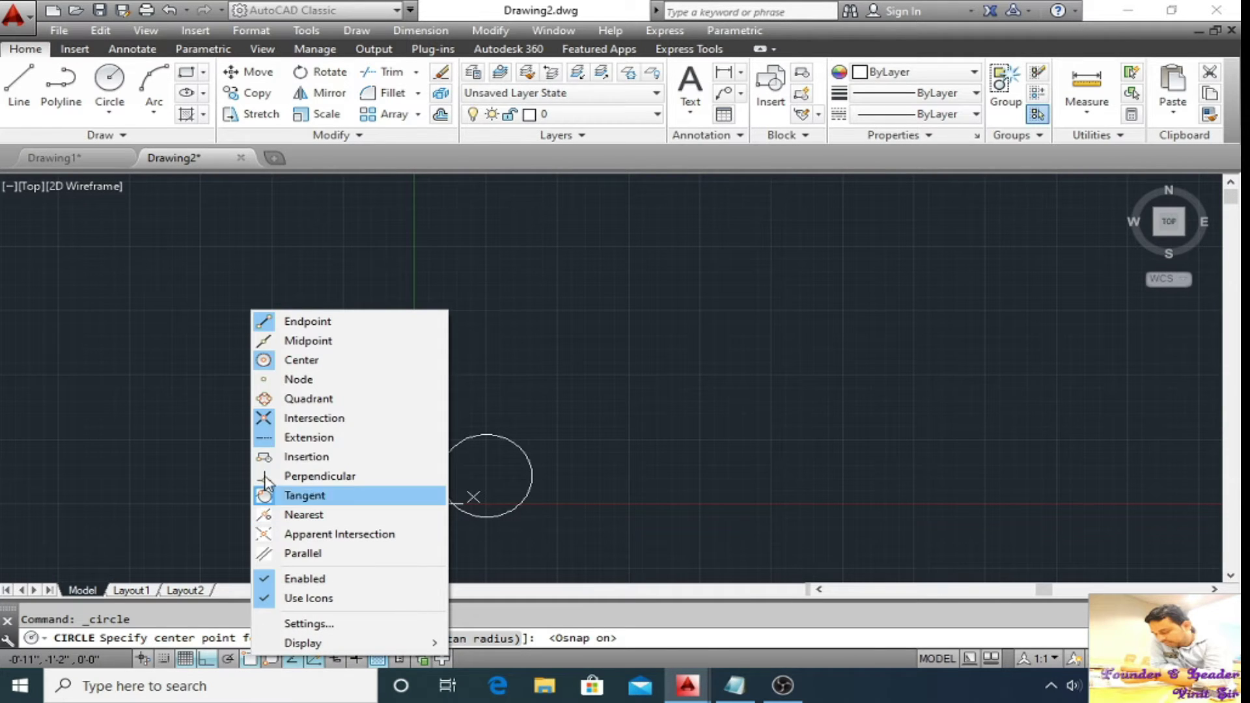
{"action": "left_click", "coordinate": [270, 361]}
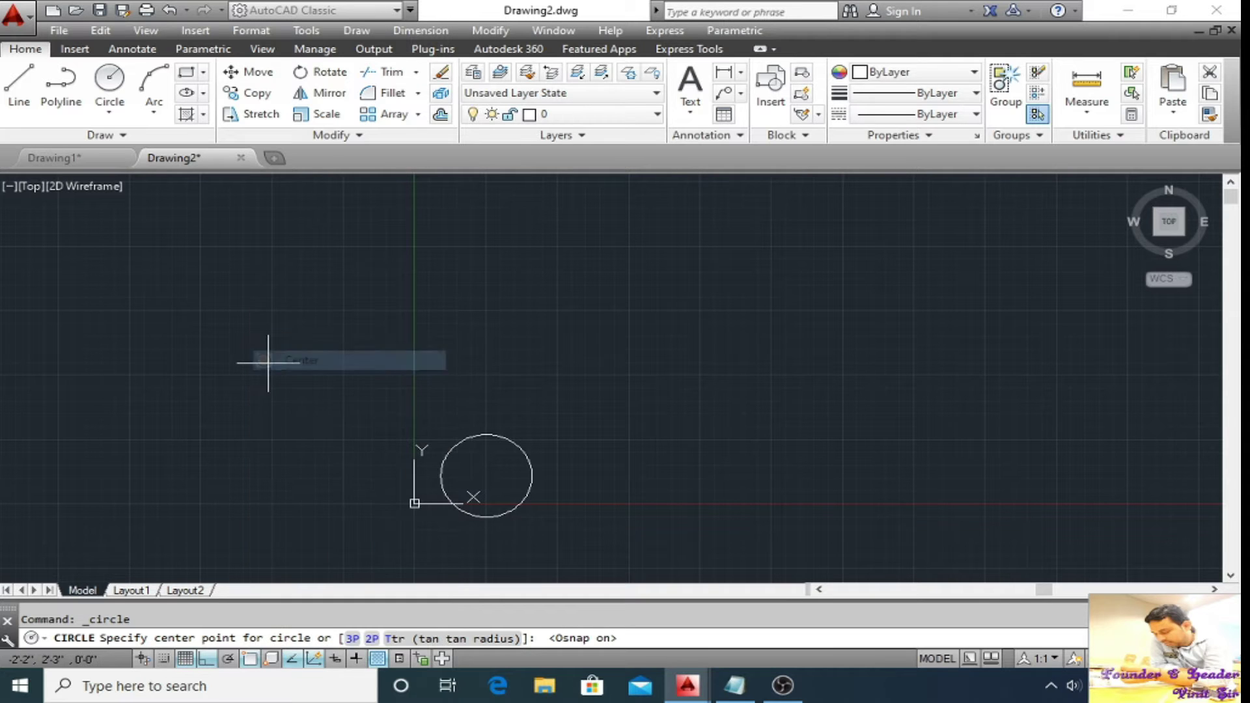
{"action": "right_click", "coordinate": [269, 659]}
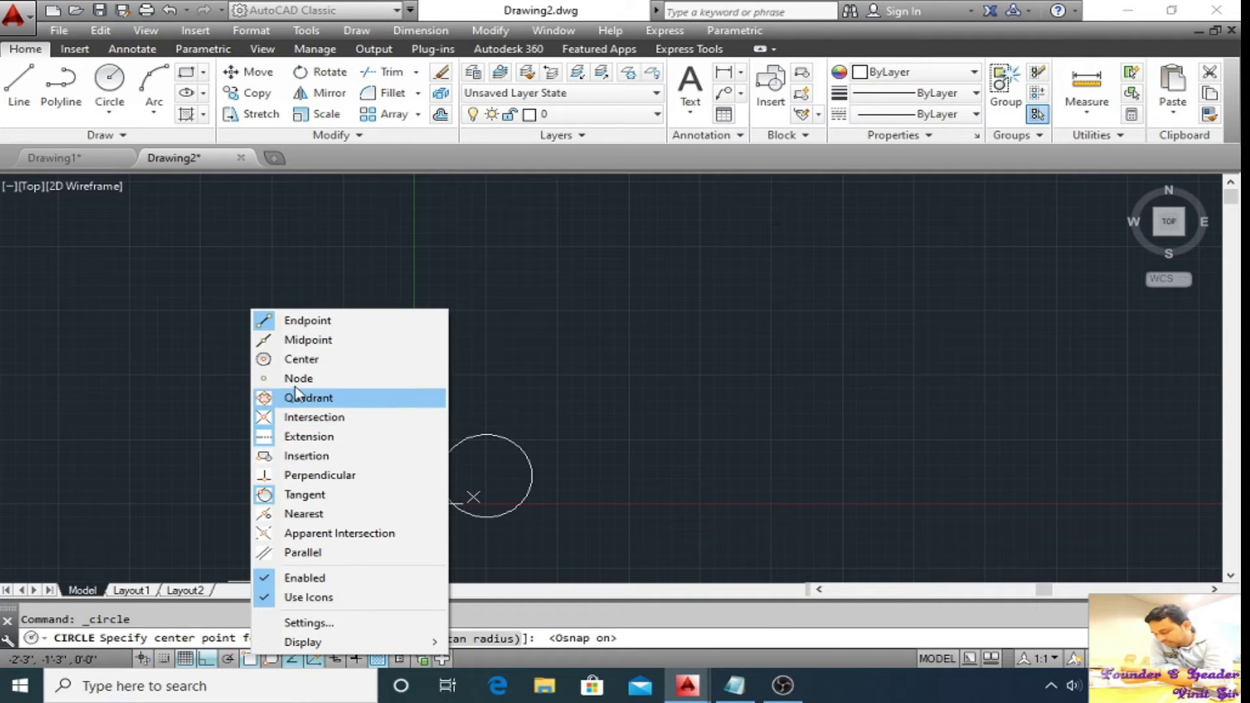
{"action": "left_click", "coordinate": [290, 362]}
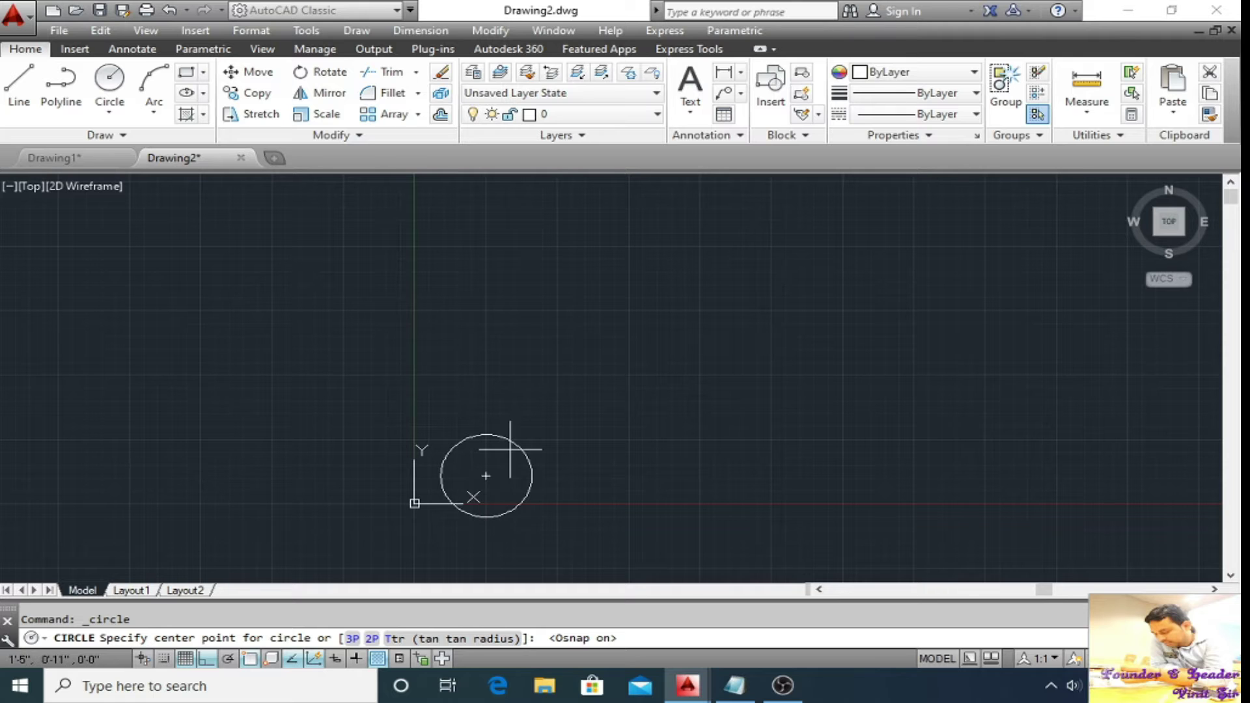
Draw a concentric circle with a 10" radius from the centre of the 8" radius circle.
{"action": "left_click", "coordinate": [486, 476]}
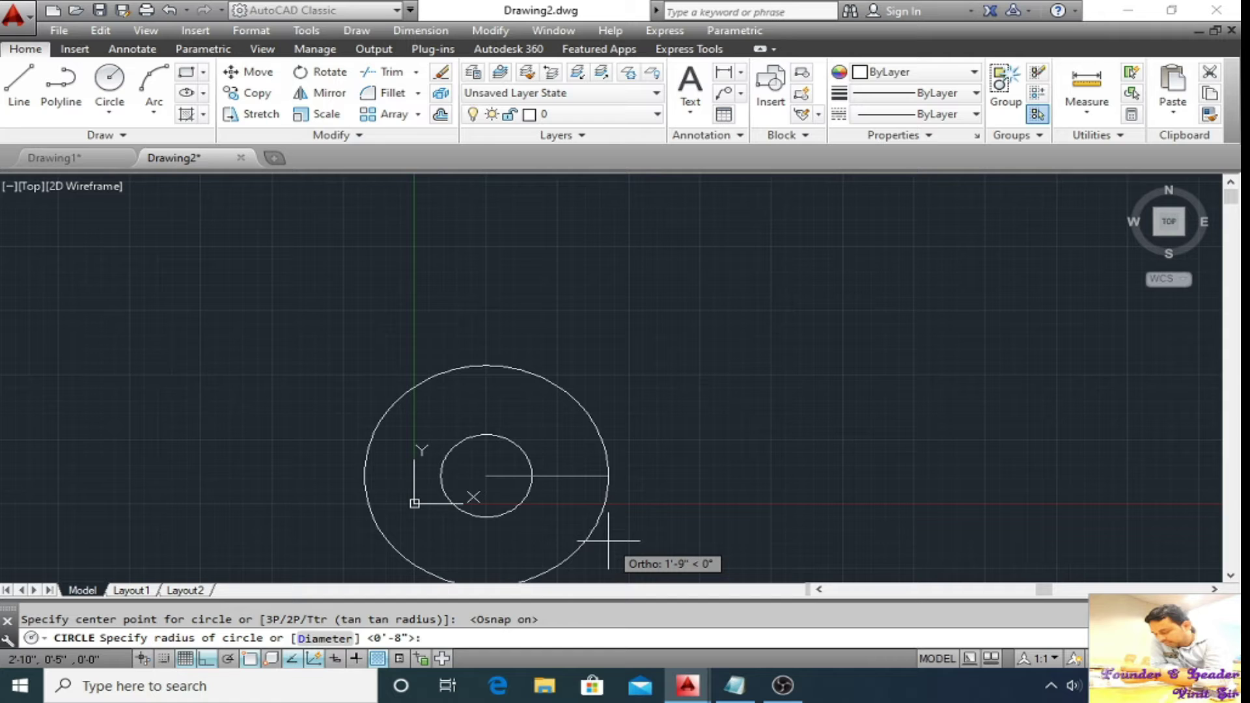
{"action": "type", "text": "10"}
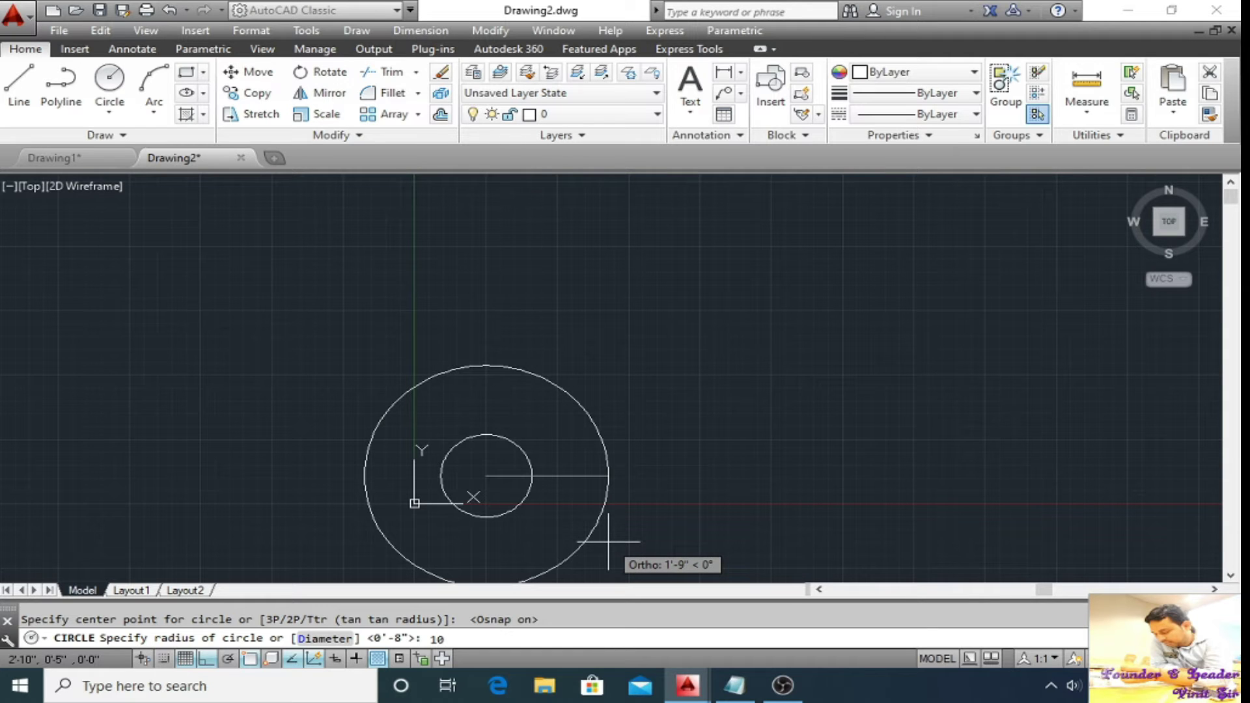
{"action": "type", "text": "\""}
{"action": "key", "text": "Return"}
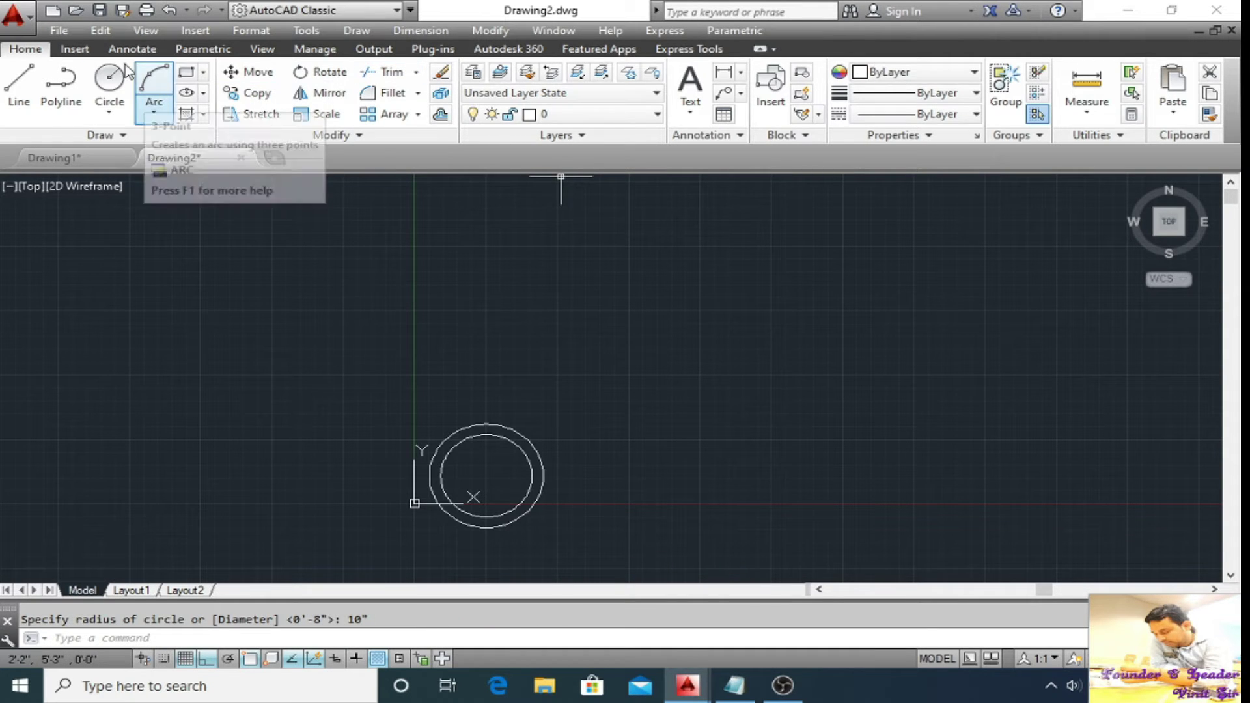
Add a third concentric circle with a 12" radius around the same centre.
{"action": "left_click", "coordinate": [269, 452]}
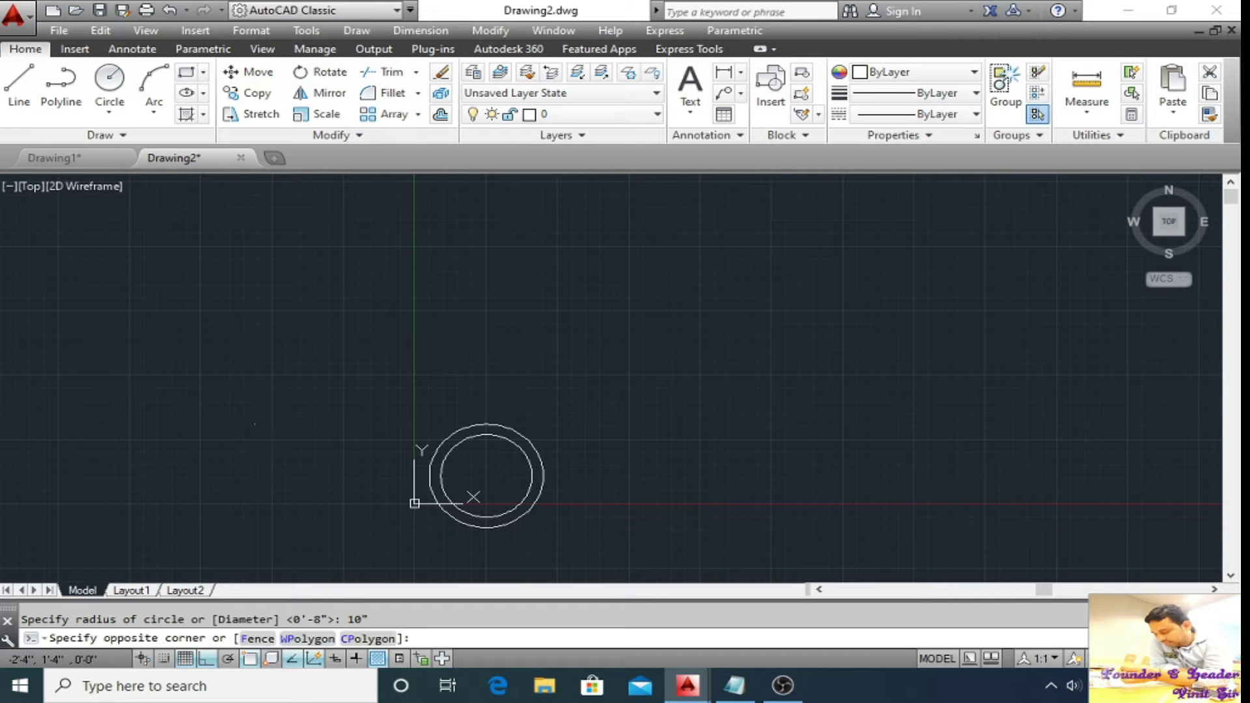
{"action": "left_click", "coordinate": [238, 460]}
{"action": "type", "text": "c"}
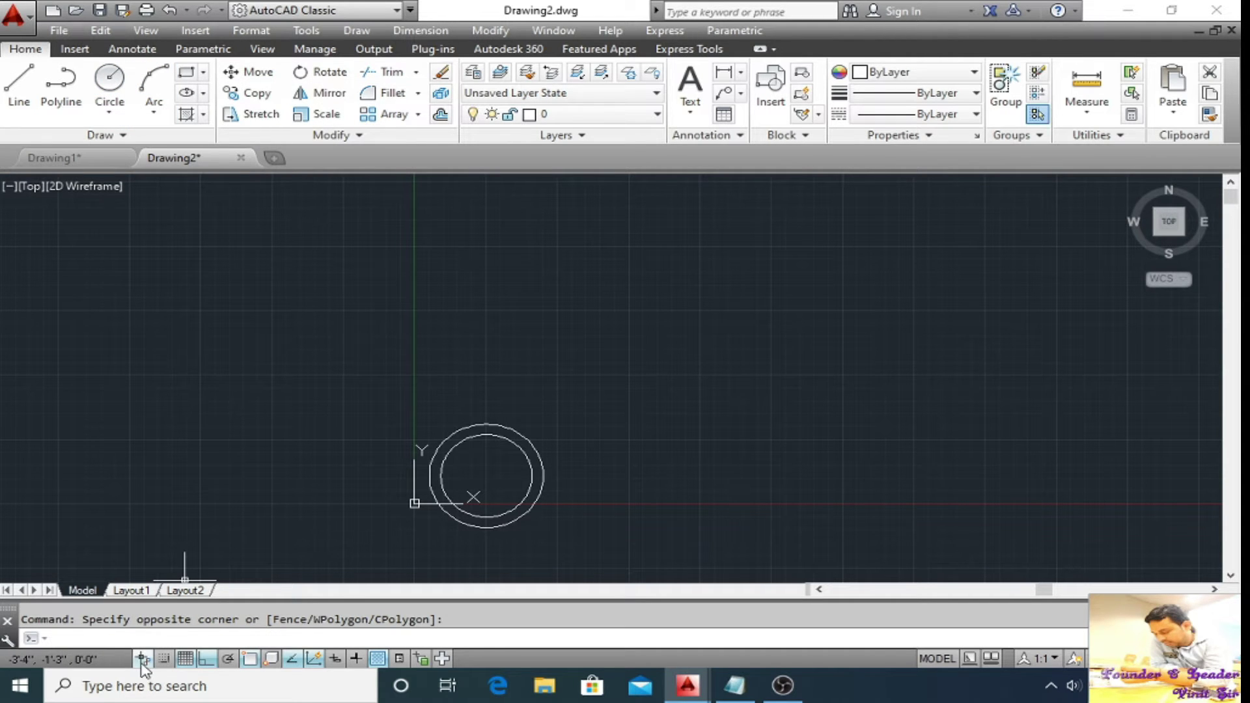
{"action": "key", "text": "Return"}
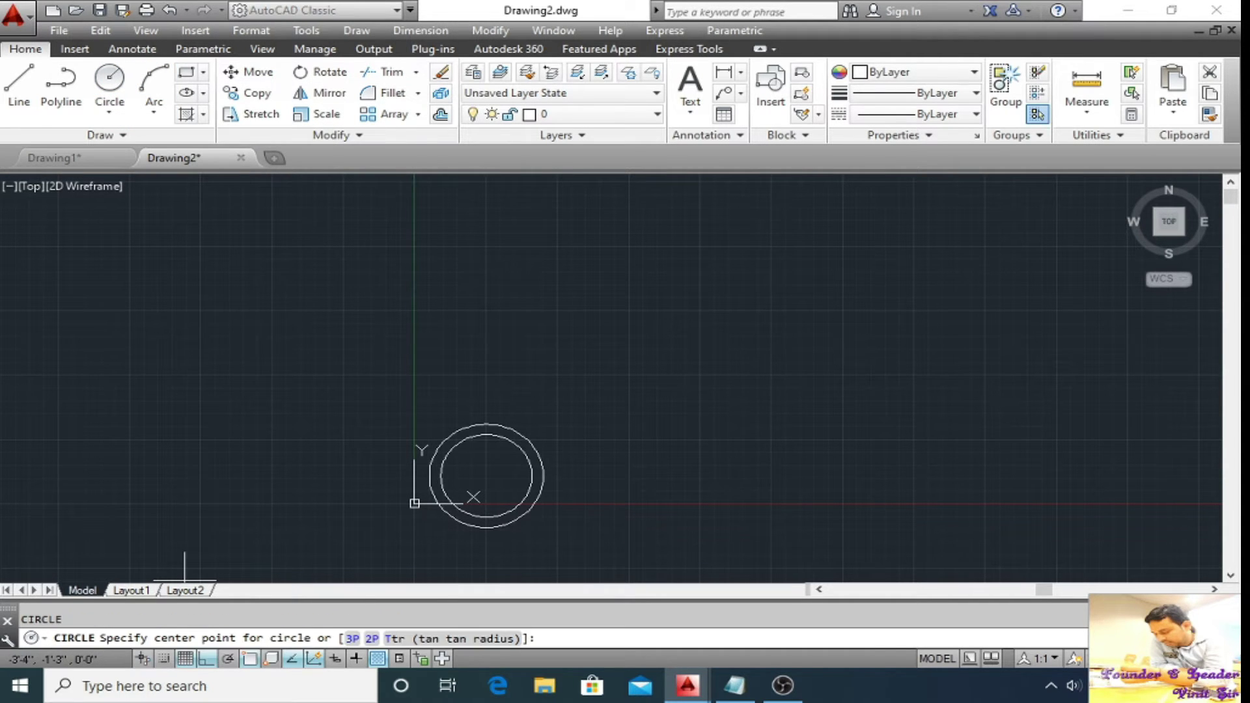
{"action": "left_click", "coordinate": [486, 476]}
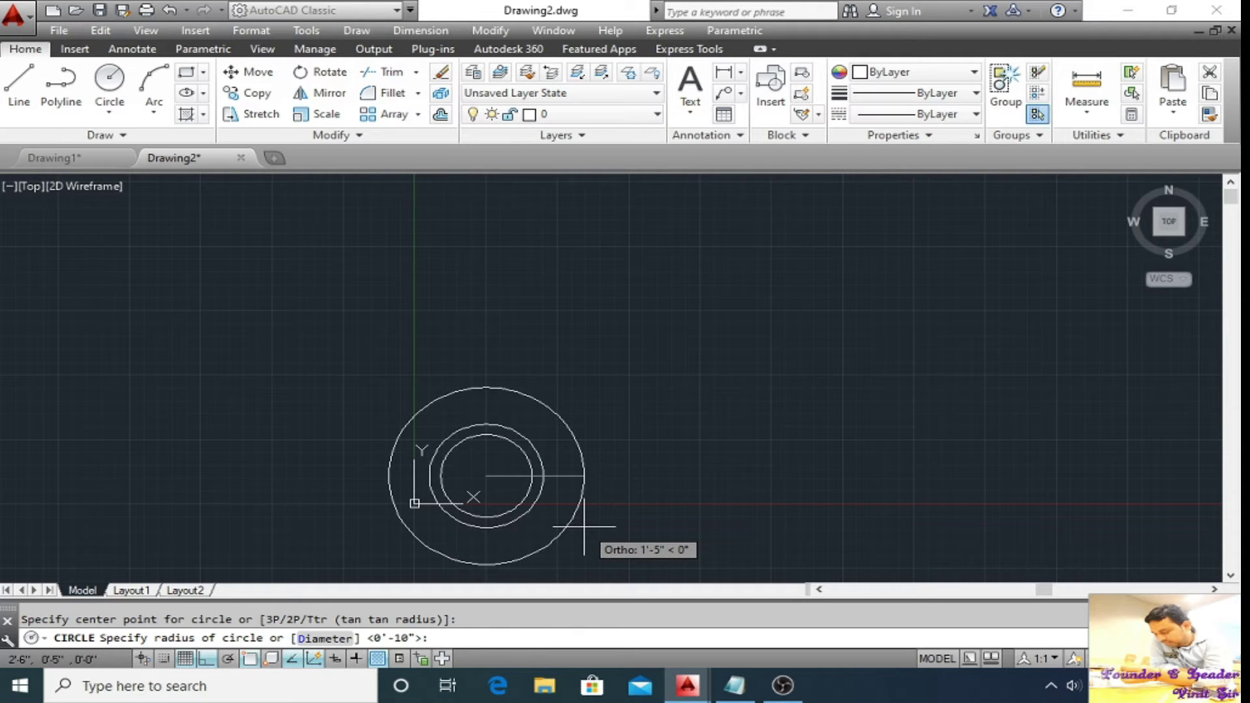
{"action": "type", "text": "12"}
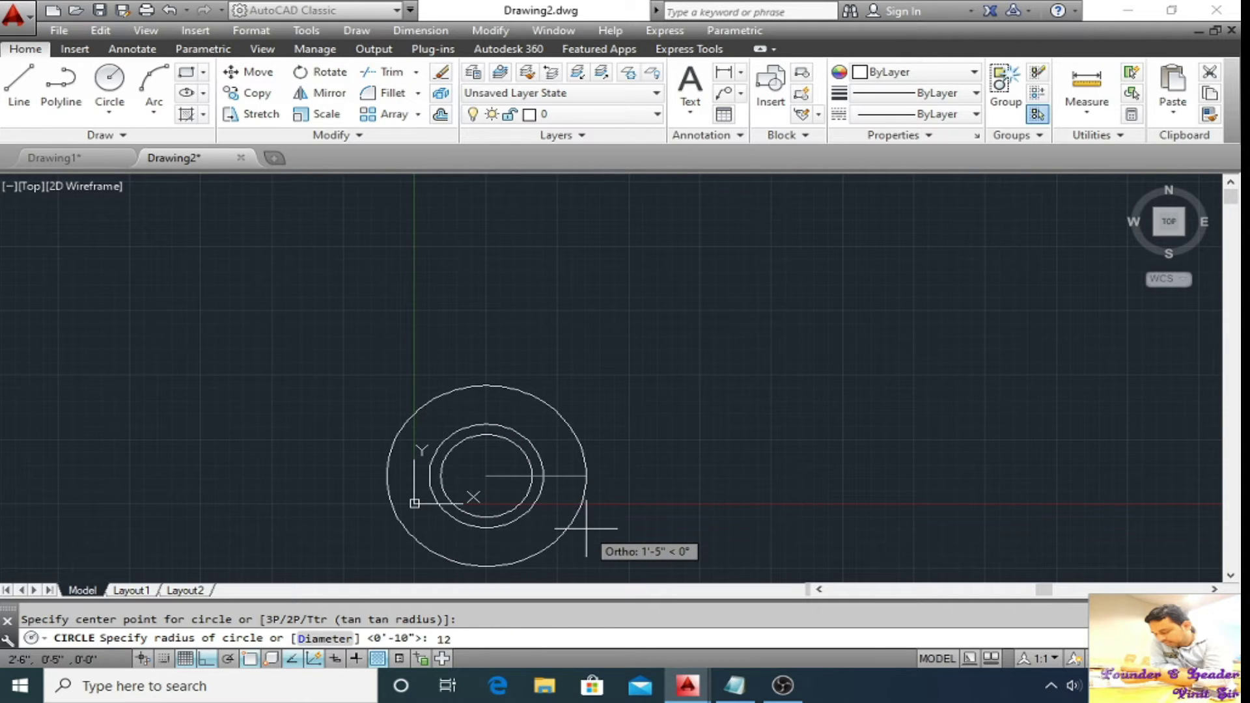
{"action": "key", "text": "Return"}
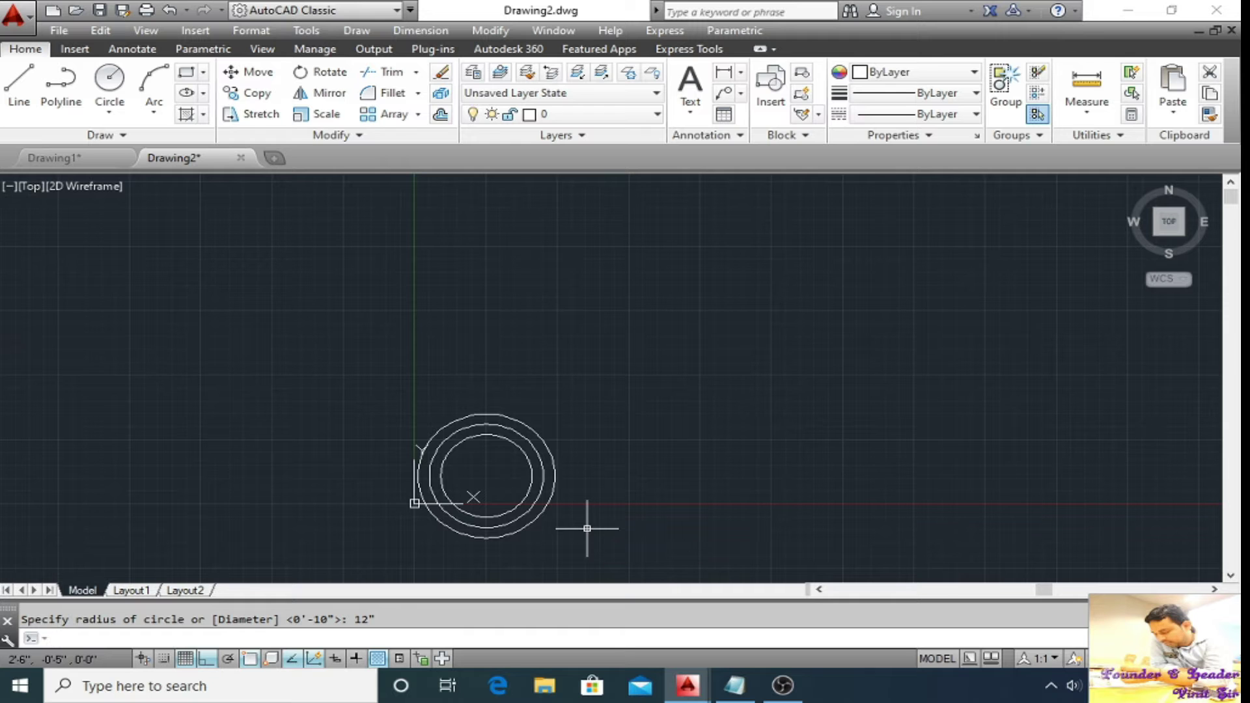
Draw a 6' vertical line upward from the common centre of the circles.
{"action": "left_click", "coordinate": [620, 425]}
{"action": "scroll", "coordinate": [617, 430], "scroll_direction": "down", "scroll_amount": 2}
{"action": "middle_click_drag", "start_coordinate": [617, 430], "coordinate": [257, 496]}
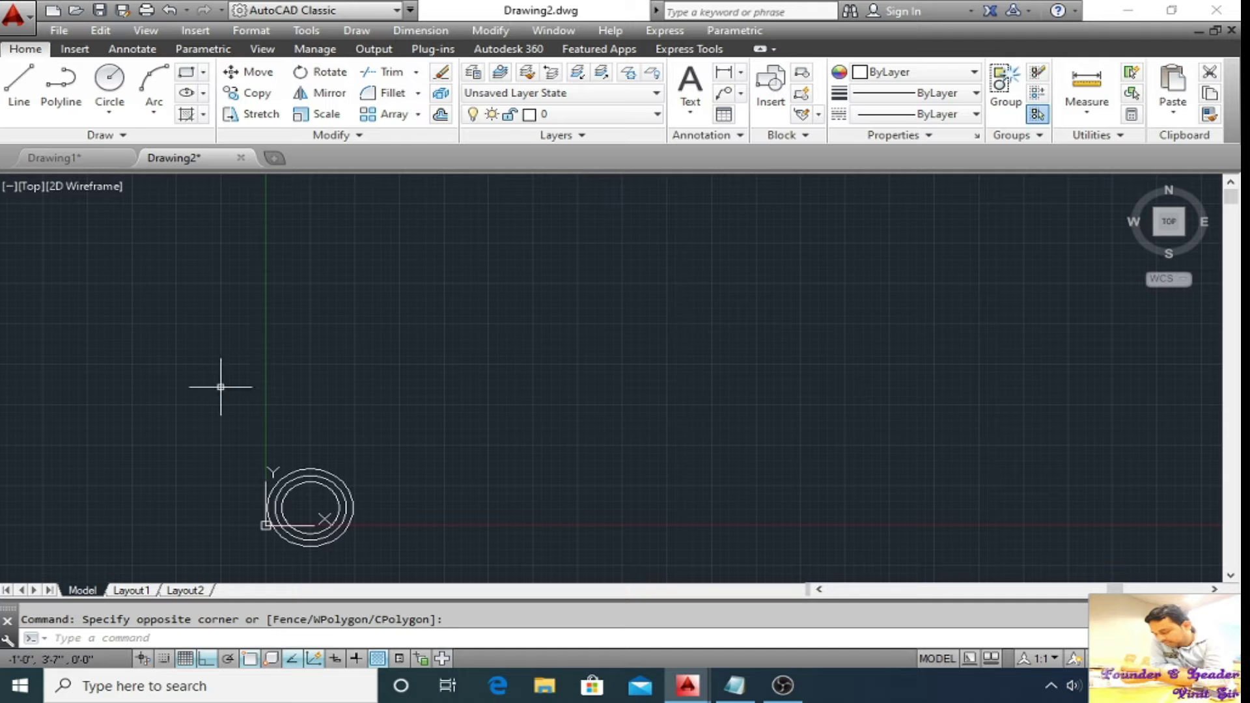
{"action": "type", "text": "l"}
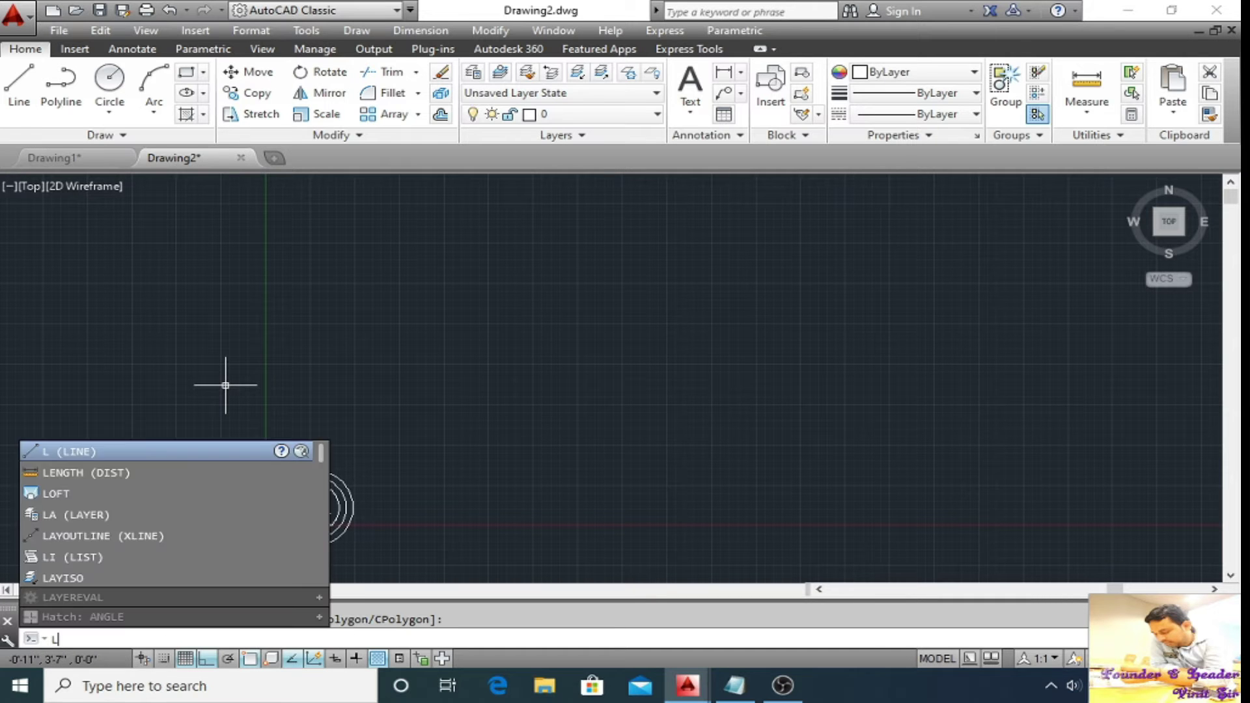
{"action": "key", "text": "Return"}
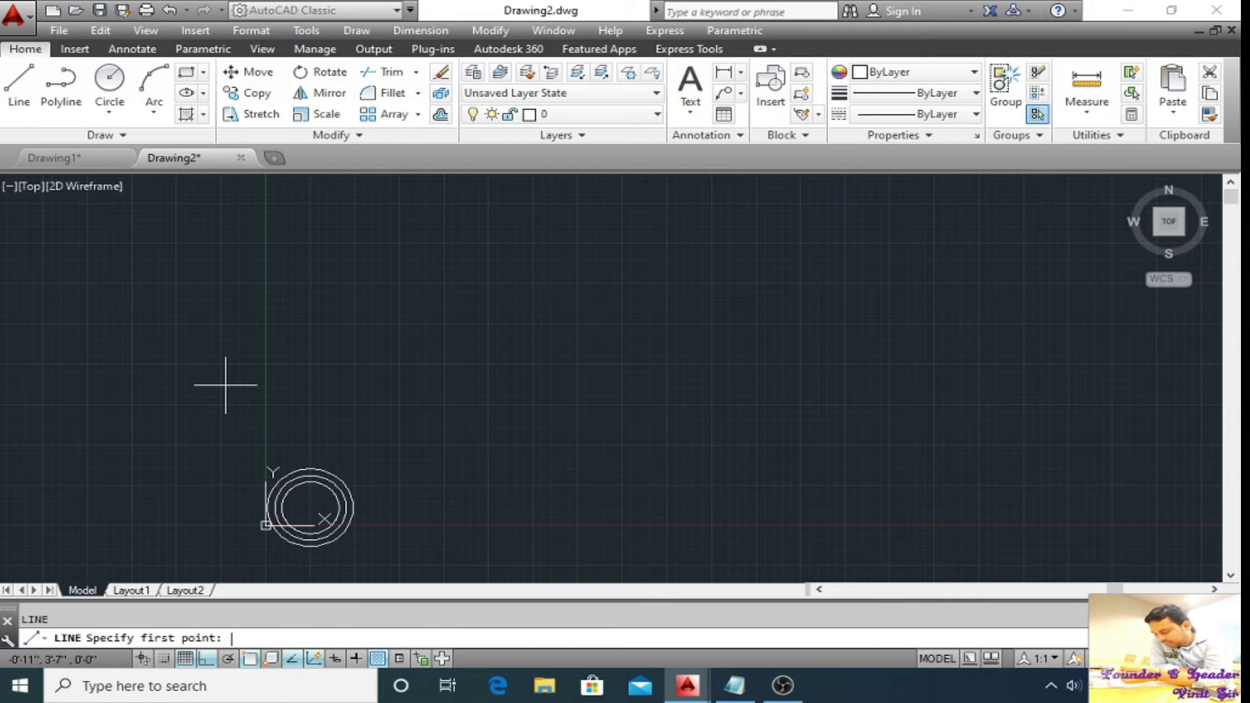
{"action": "left_click", "coordinate": [310, 508]}
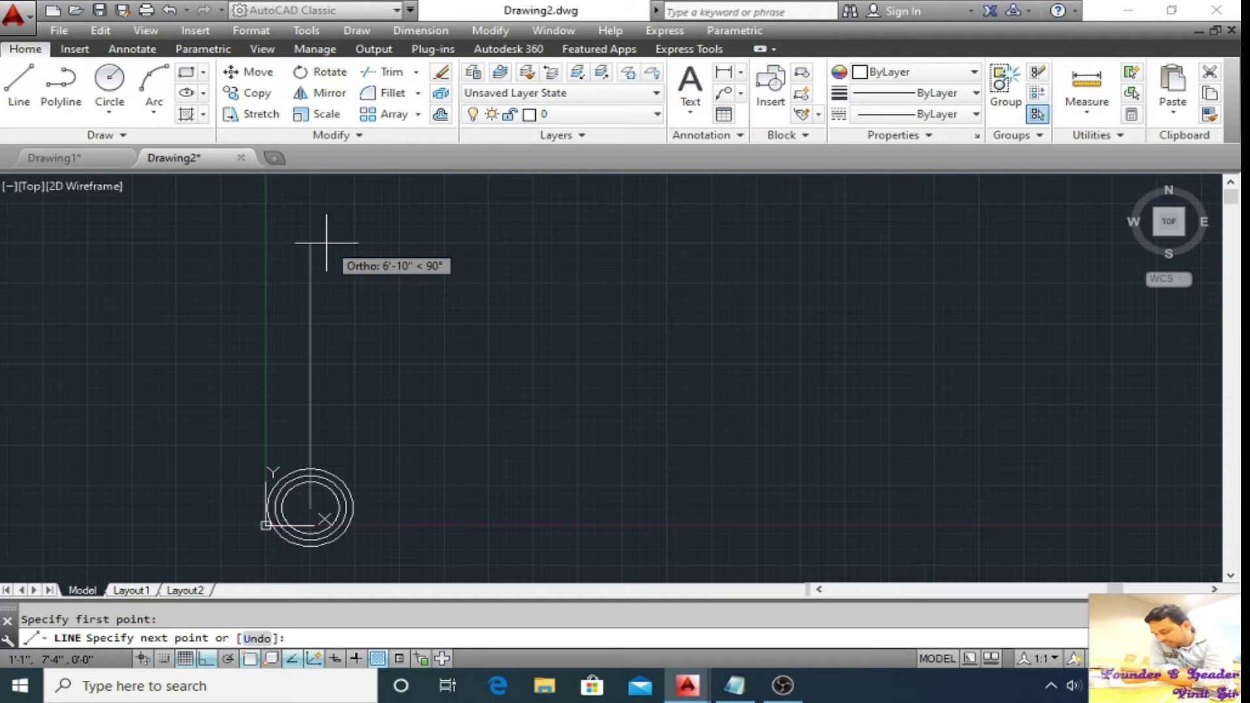
{"action": "type", "text": "6'"}
{"action": "key", "text": "Return"}
{"action": "right_click", "coordinate": [463, 272]}
{"action": "left_click", "coordinate": [474, 282]}
Copy the three concentric circles from their common centre to the upper end of the vertical centre line.
{"action": "middle_click_drag", "start_coordinate": [380, 426], "coordinate": [405, 400]}
{"action": "scroll", "coordinate": [355, 449], "scroll_direction": "up", "scroll_amount": 2}
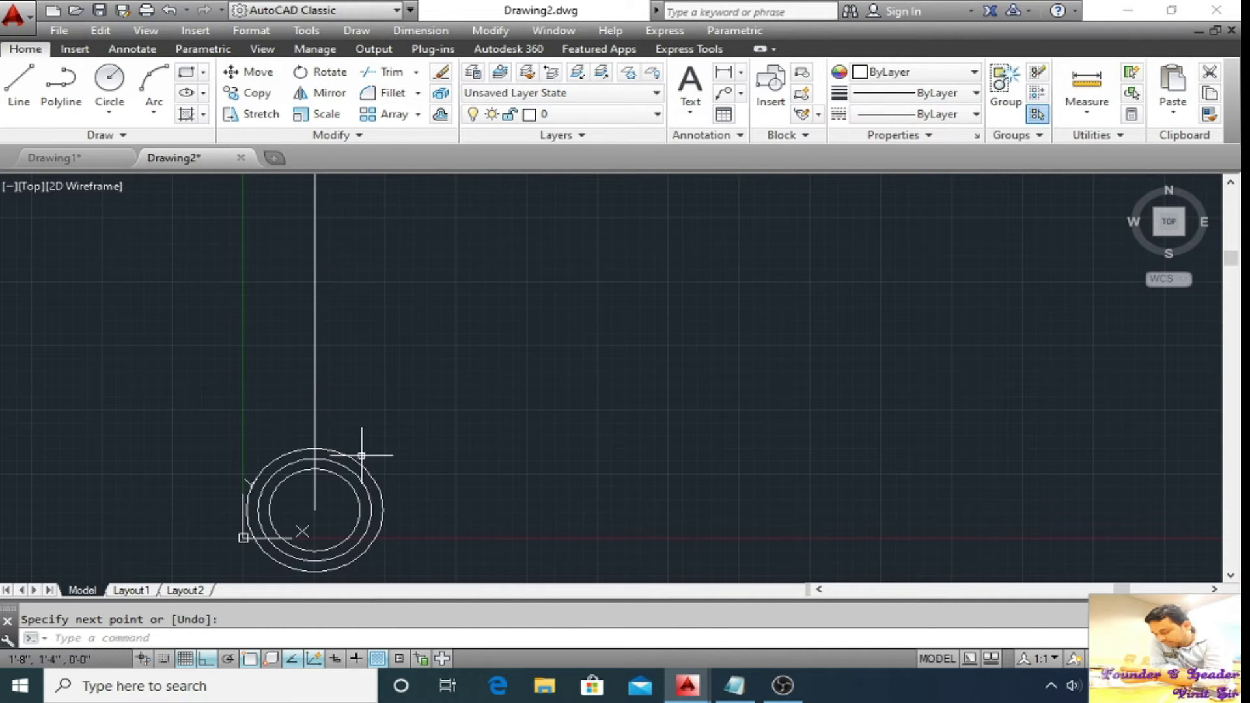
{"action": "left_click", "coordinate": [391, 422]}
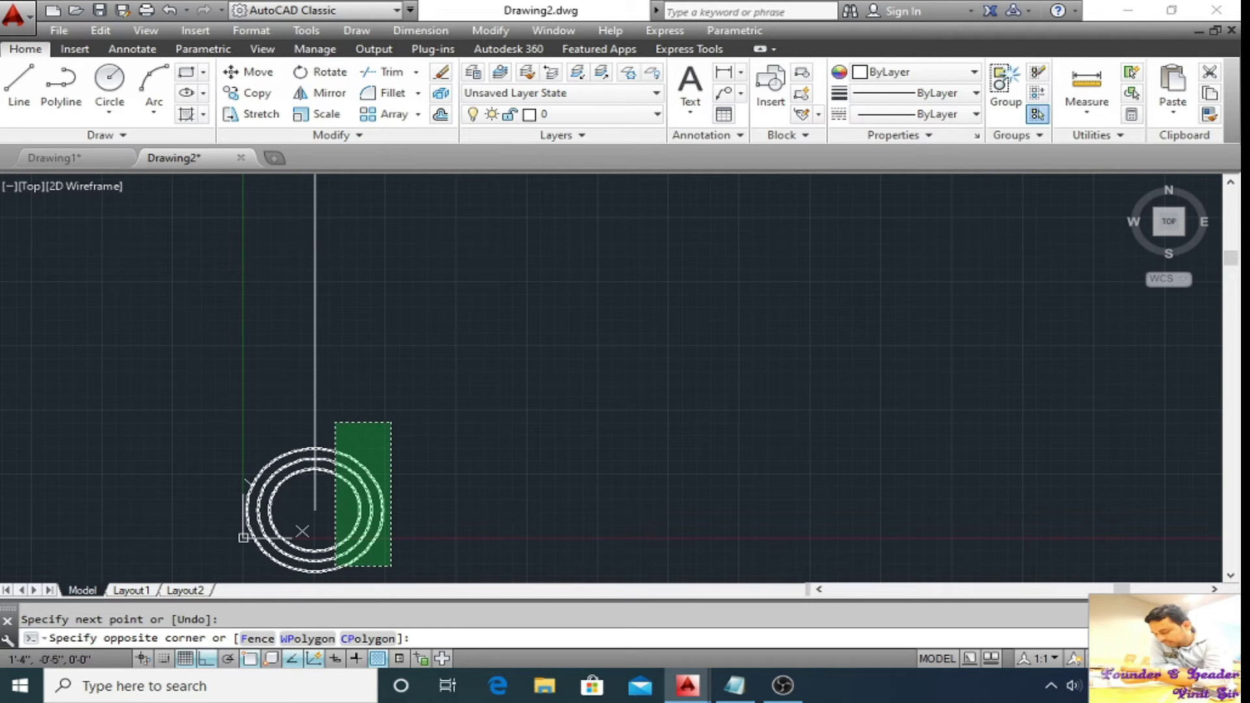
{"action": "left_click", "coordinate": [335, 566]}
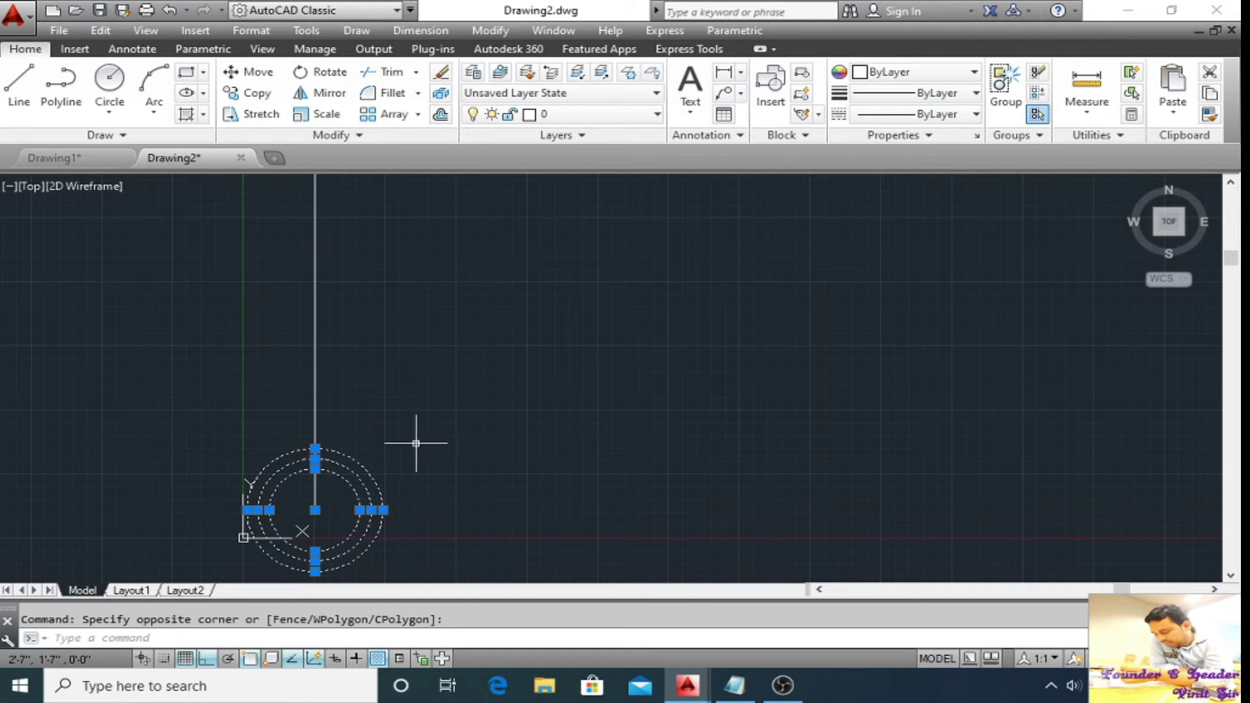
{"action": "type", "text": "co"}
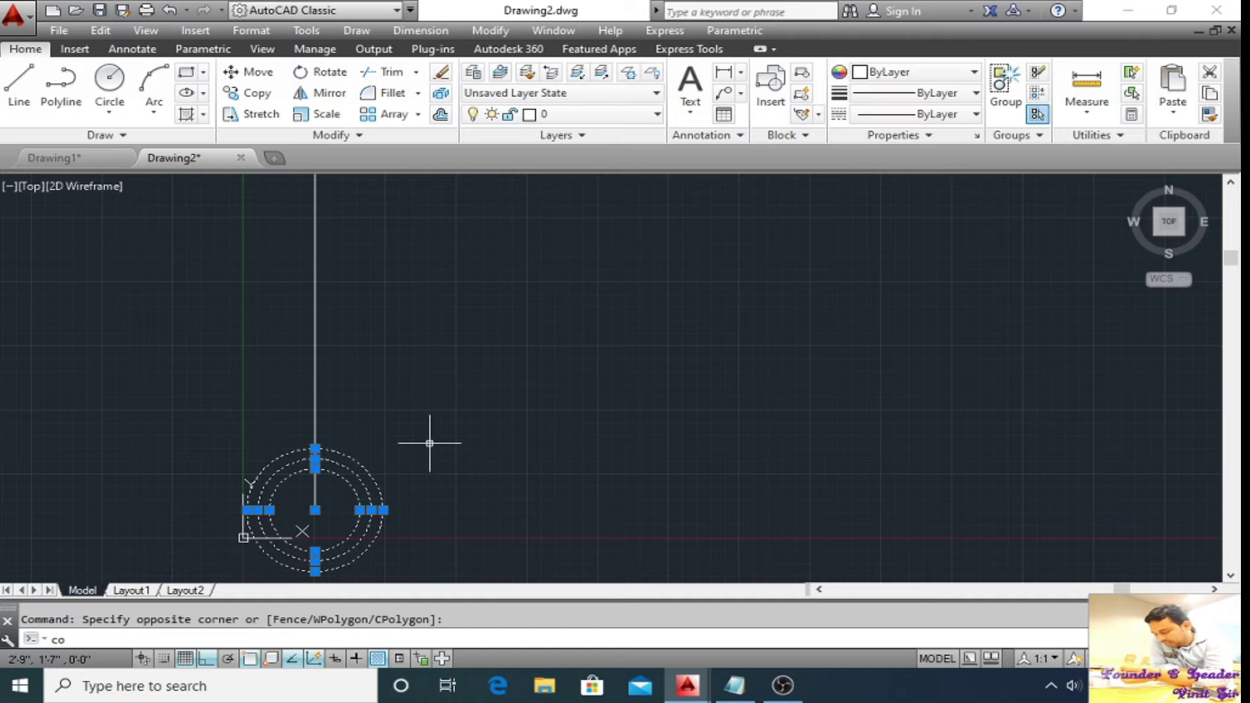
{"action": "key", "text": "Return"}
{"action": "scroll", "coordinate": [431, 443], "scroll_direction": "down", "scroll_amount": 2}
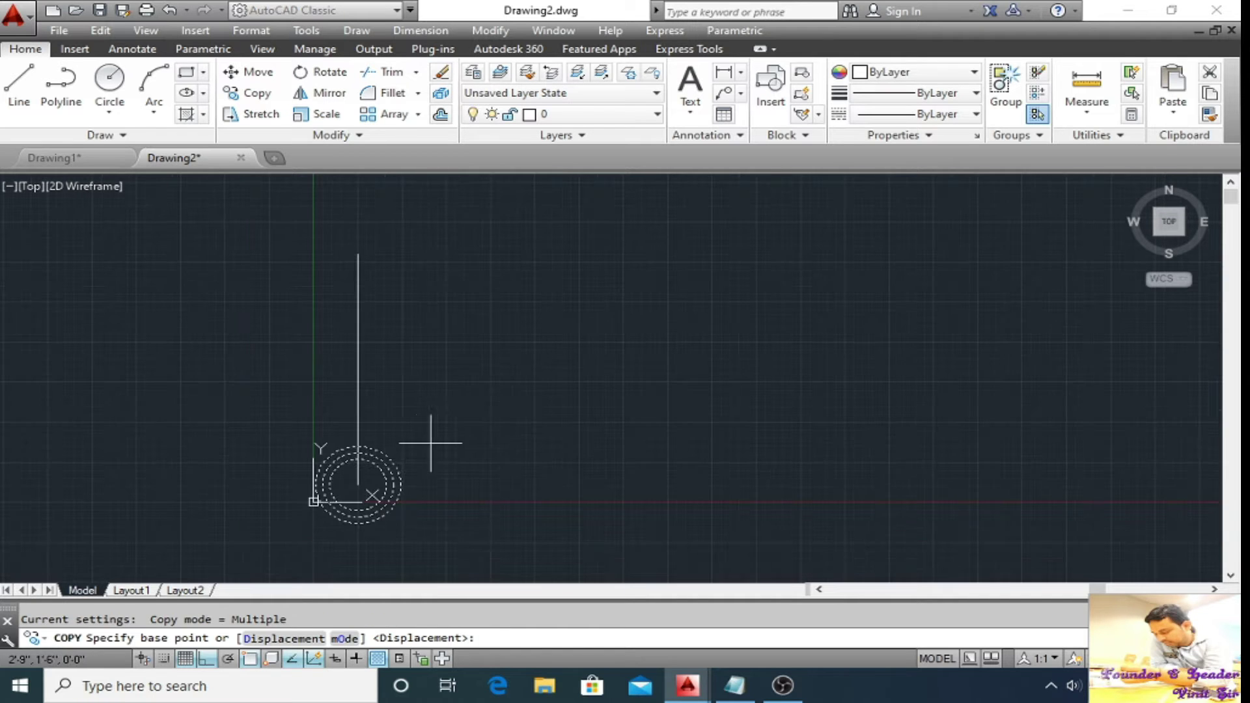
{"action": "left_click", "coordinate": [357, 485]}
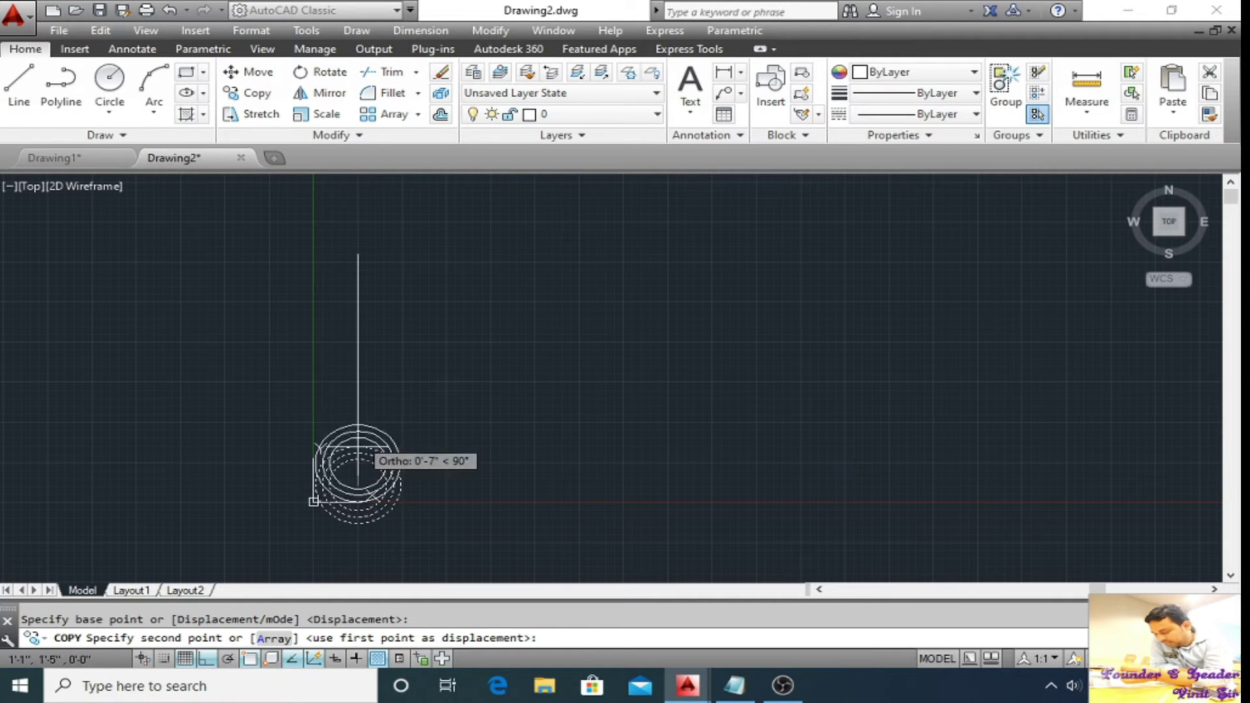
{"action": "left_click", "coordinate": [358, 254]}
{"action": "right_click", "coordinate": [357, 254]}
{"action": "left_click", "coordinate": [381, 260]}
{"action": "middle_click_drag", "start_coordinate": [417, 359], "coordinate": [477, 381]}
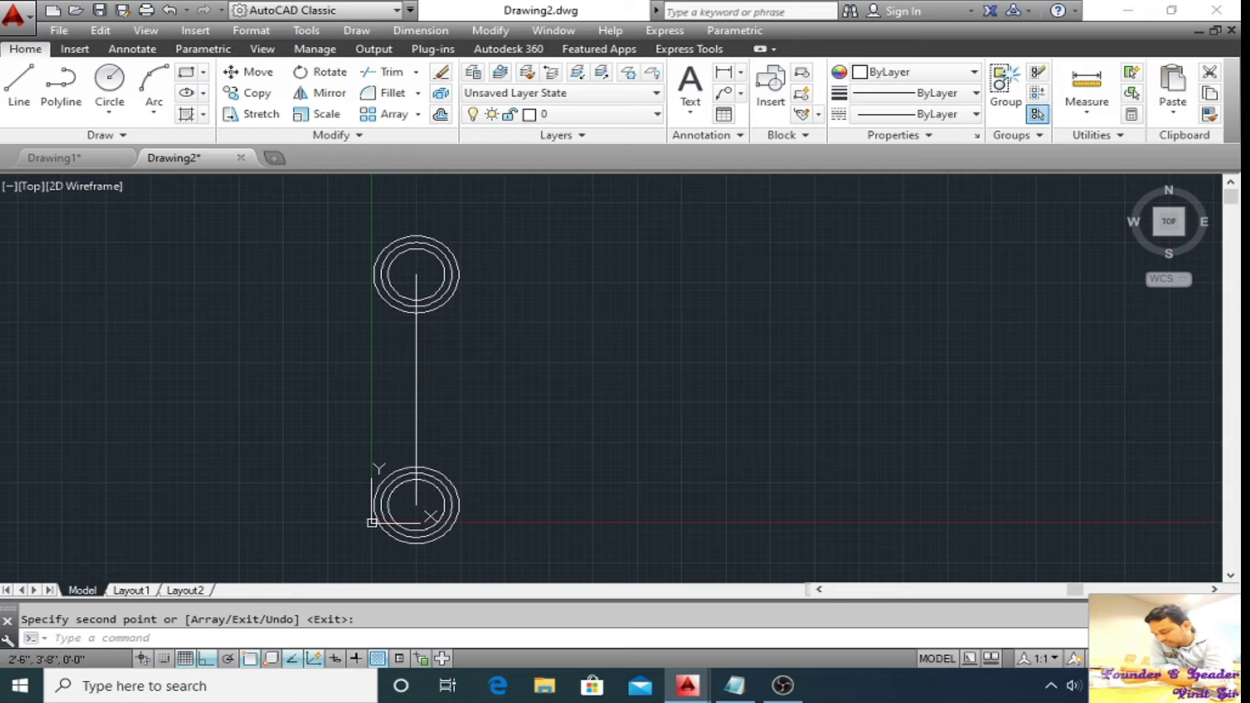
{"action": "double_click", "coordinate": [514, 392]}
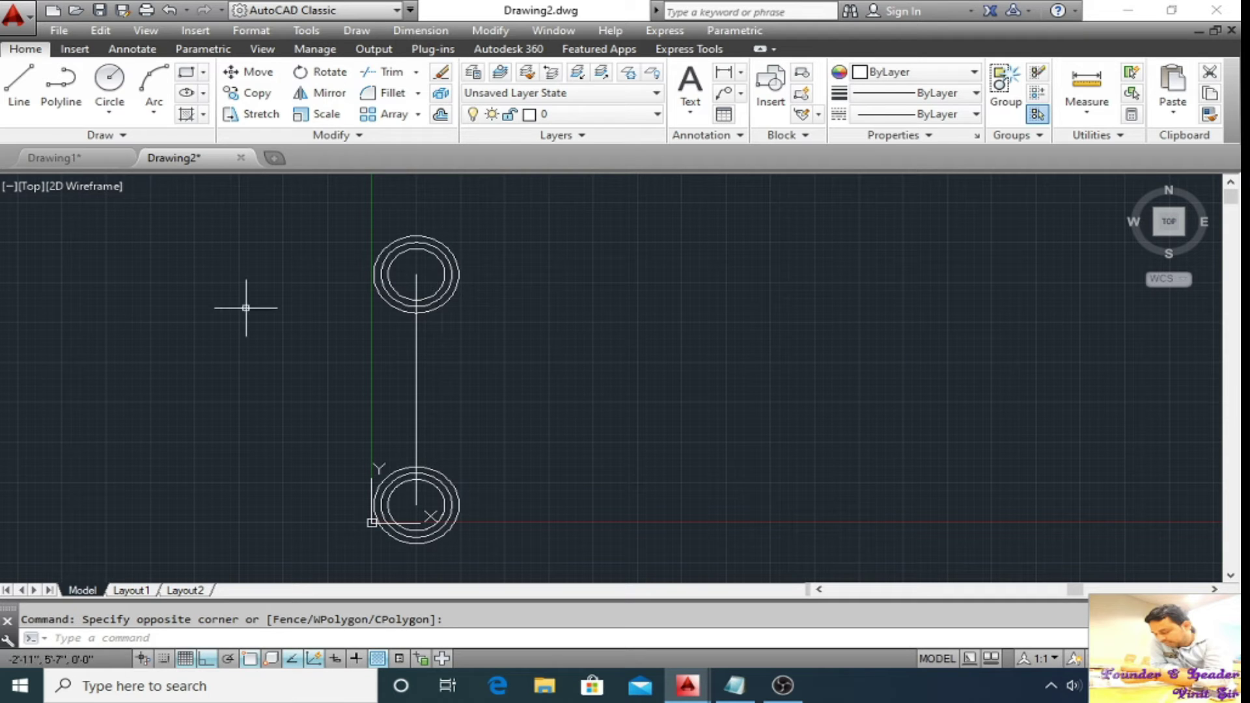
{"action": "left_click", "coordinate": [177, 326]}
{"action": "left_click", "coordinate": [146, 351]}
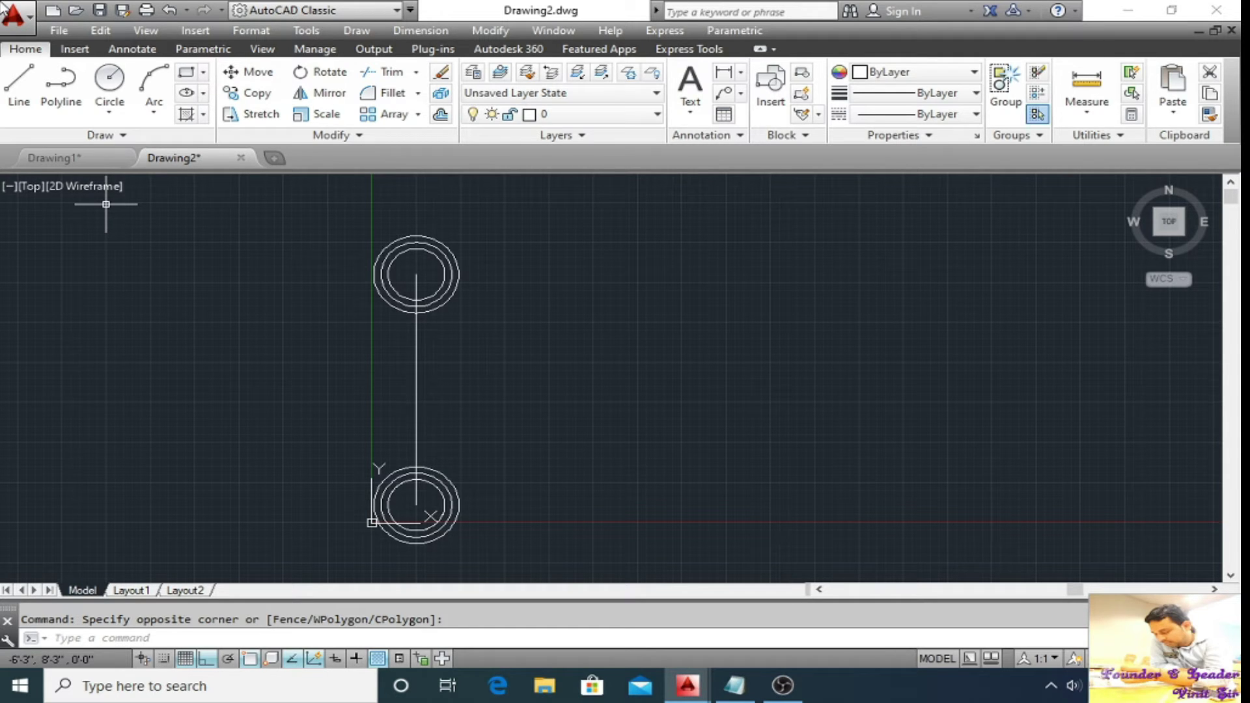
Draw a 6' horizontal line to the right from the centre of the lower circles.
{"action": "type", "text": "l"}
{"action": "key", "text": "Return"}
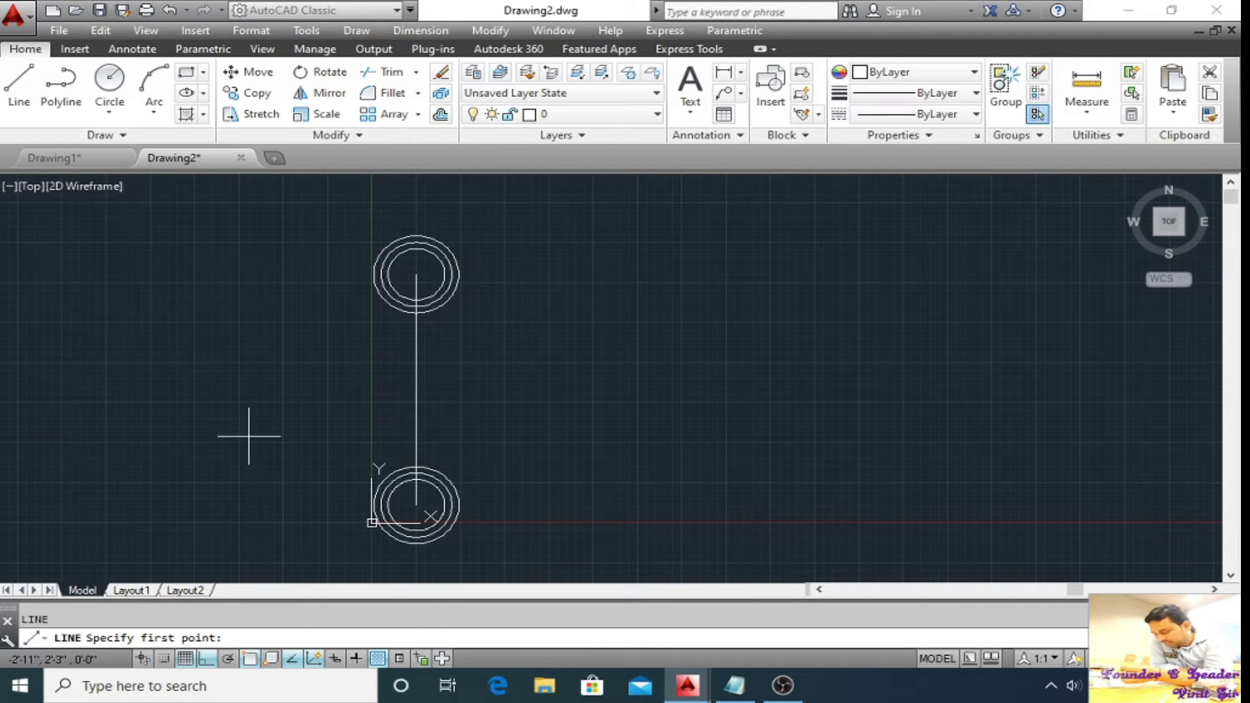
{"action": "left_click", "coordinate": [415, 505]}
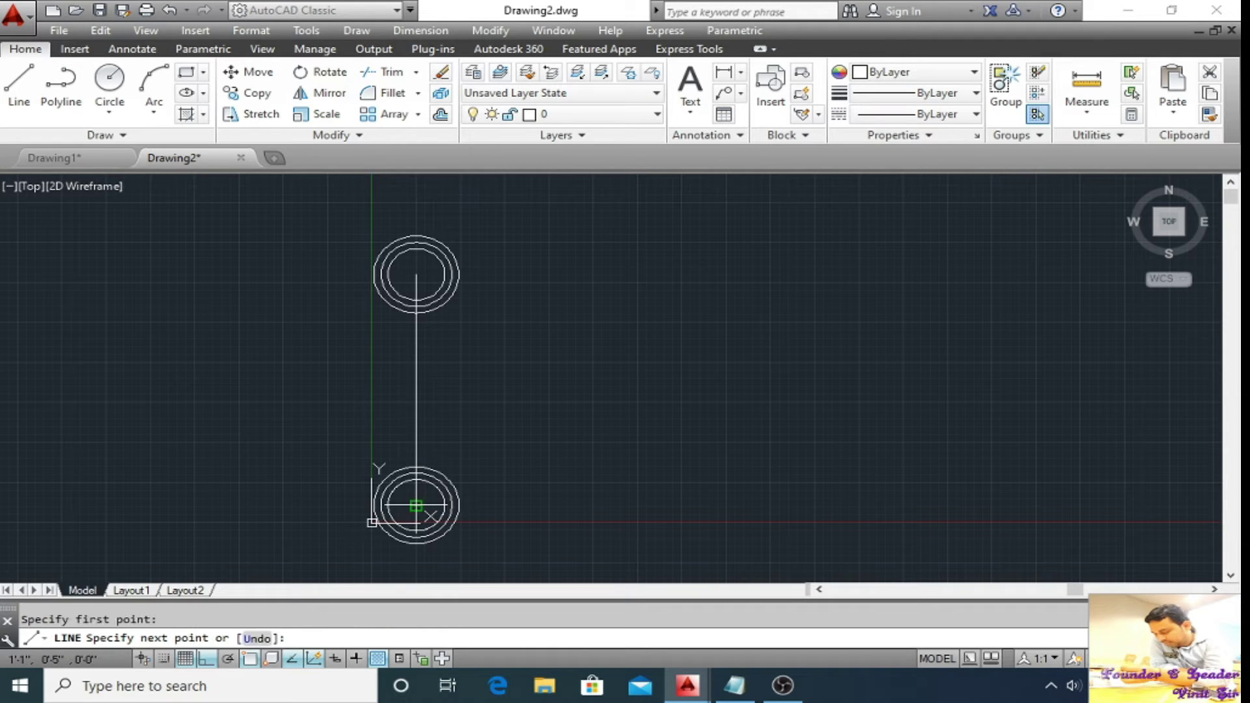
{"action": "key", "text": "Return"}
{"action": "right_click", "coordinate": [684, 469]}
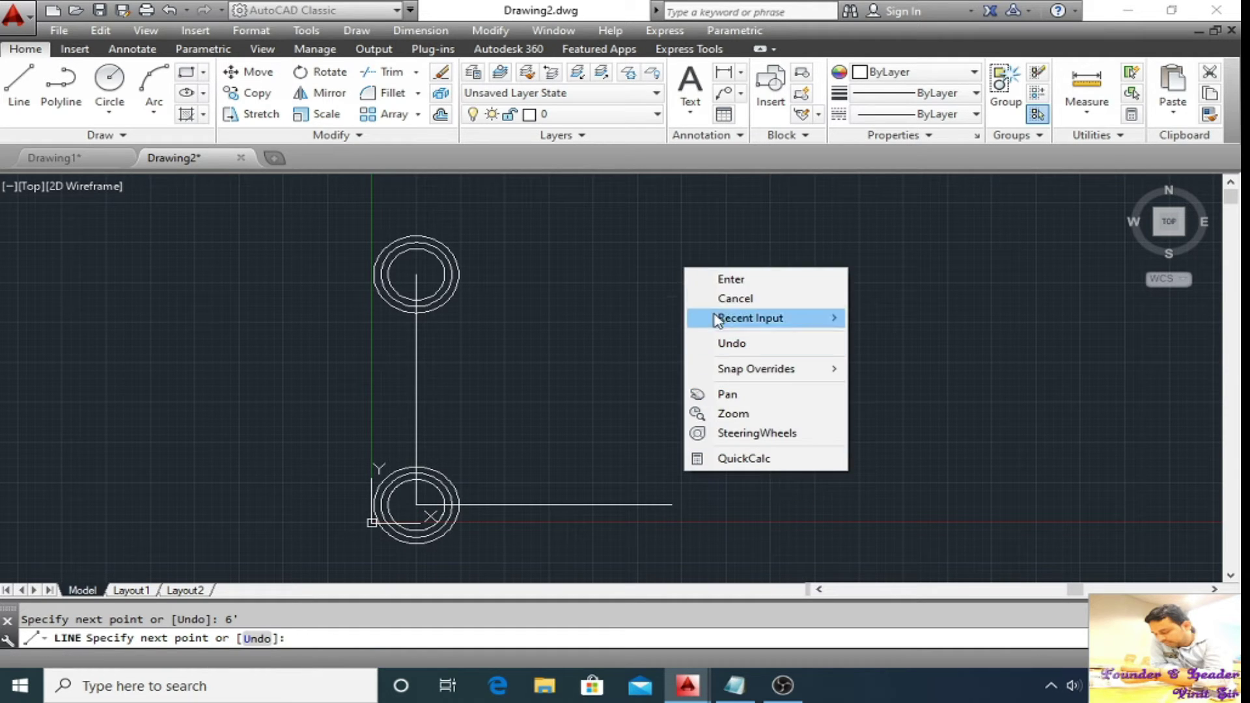
{"action": "left_click", "coordinate": [723, 279]}
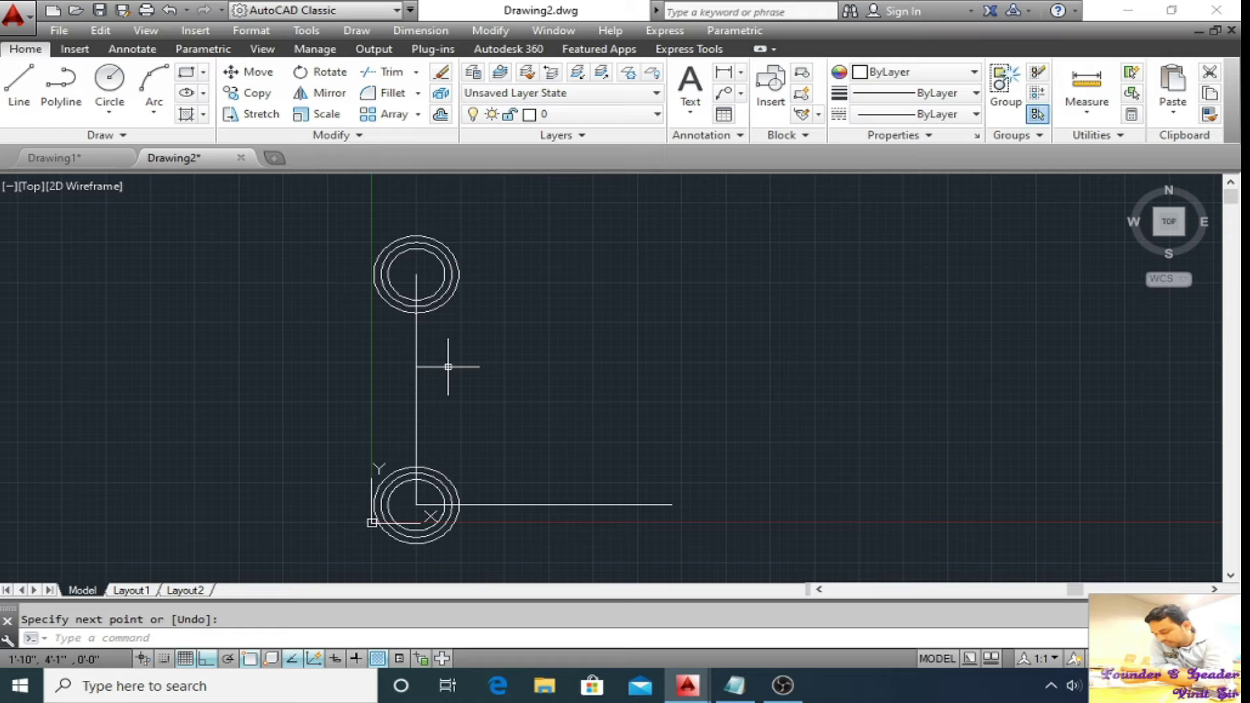
Draw a 6' horizontal line to the left from the centre of the lower circles.
{"action": "key", "text": "Return"}
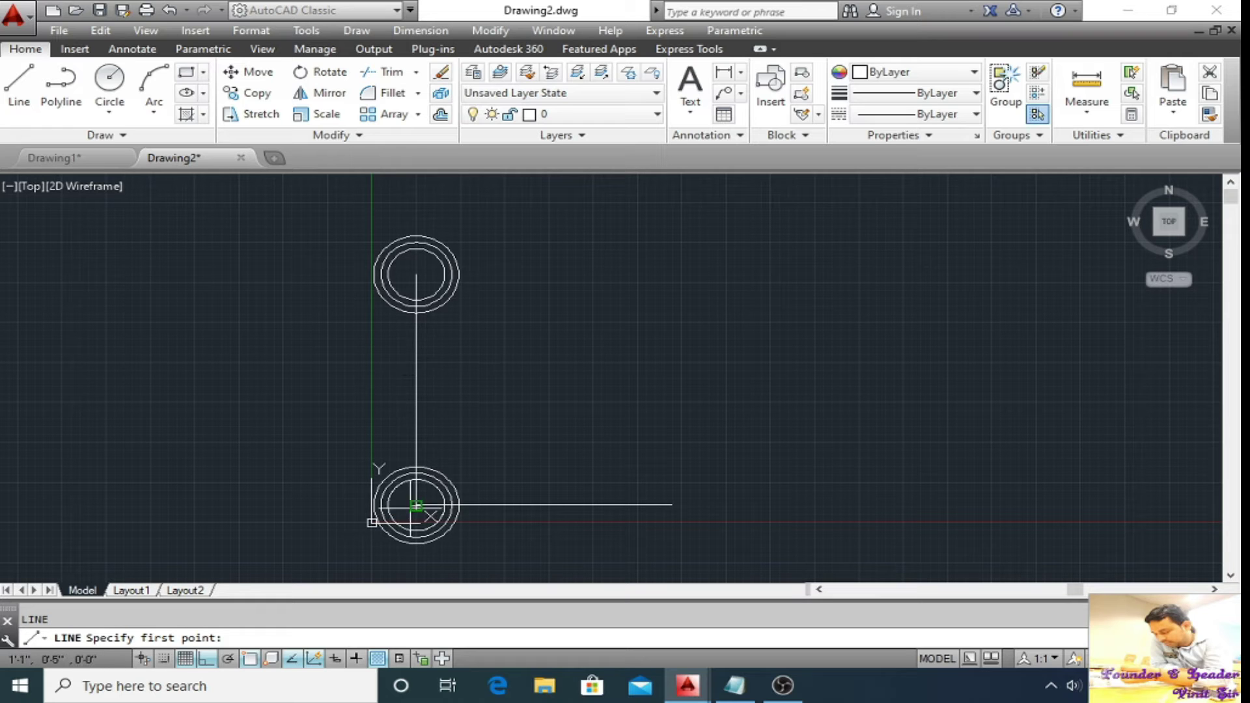
{"action": "left_click", "coordinate": [417, 506]}
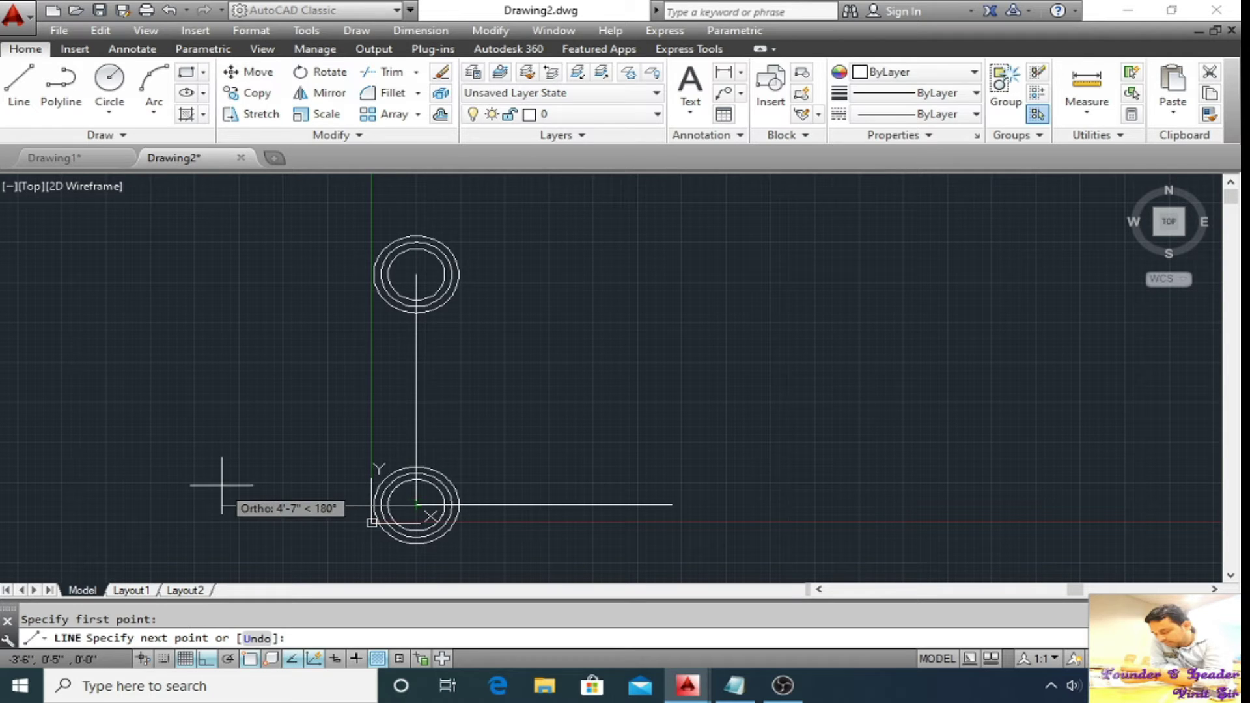
{"action": "type", "text": "6'"}
{"action": "key", "text": "Return"}
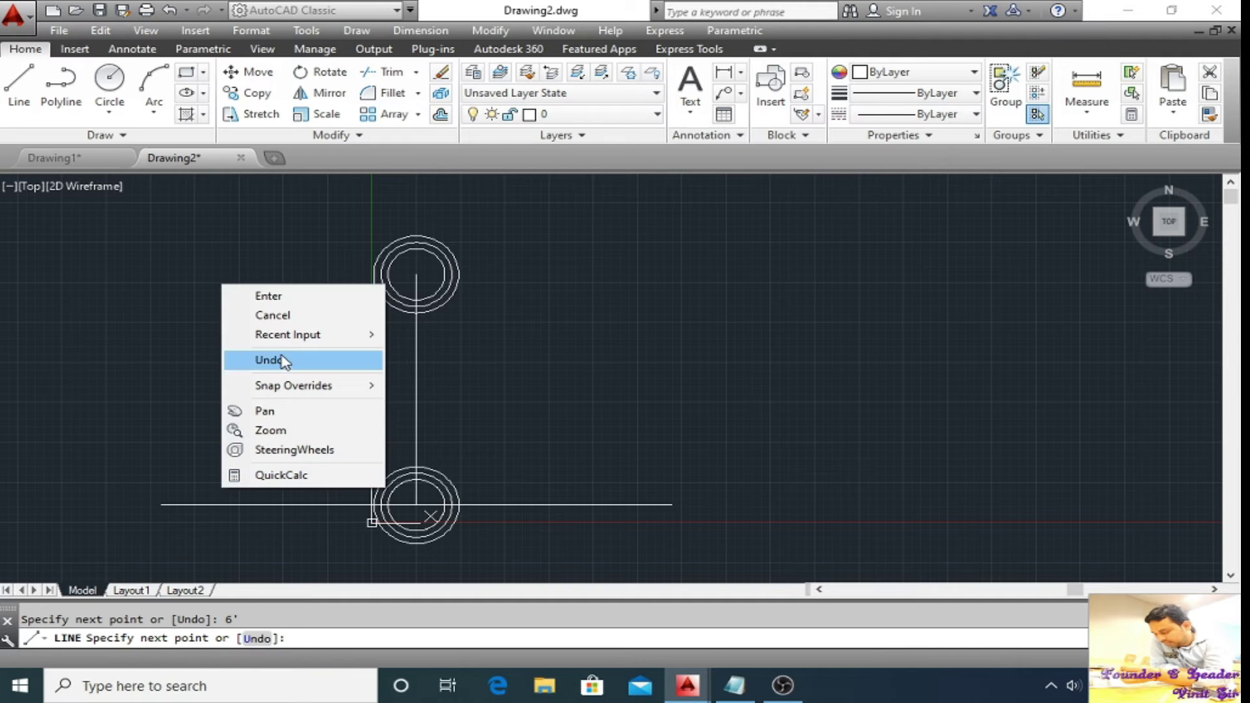
{"action": "left_click", "coordinate": [268, 299]}
{"action": "left_click", "coordinate": [254, 333]}
{"action": "left_click", "coordinate": [252, 334]}
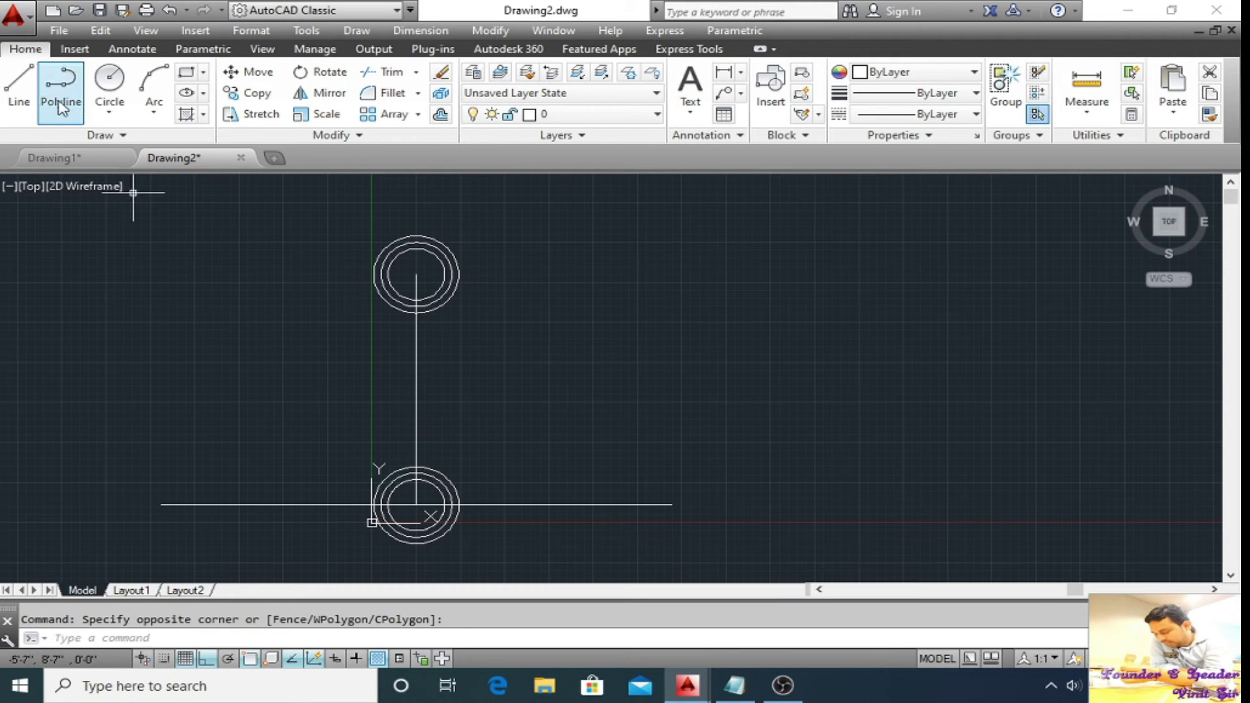
With the Tangent snap mode enabled, draw a line from the base line's left end tangent to the outermost upper circle.
{"action": "key", "text": "Return"}
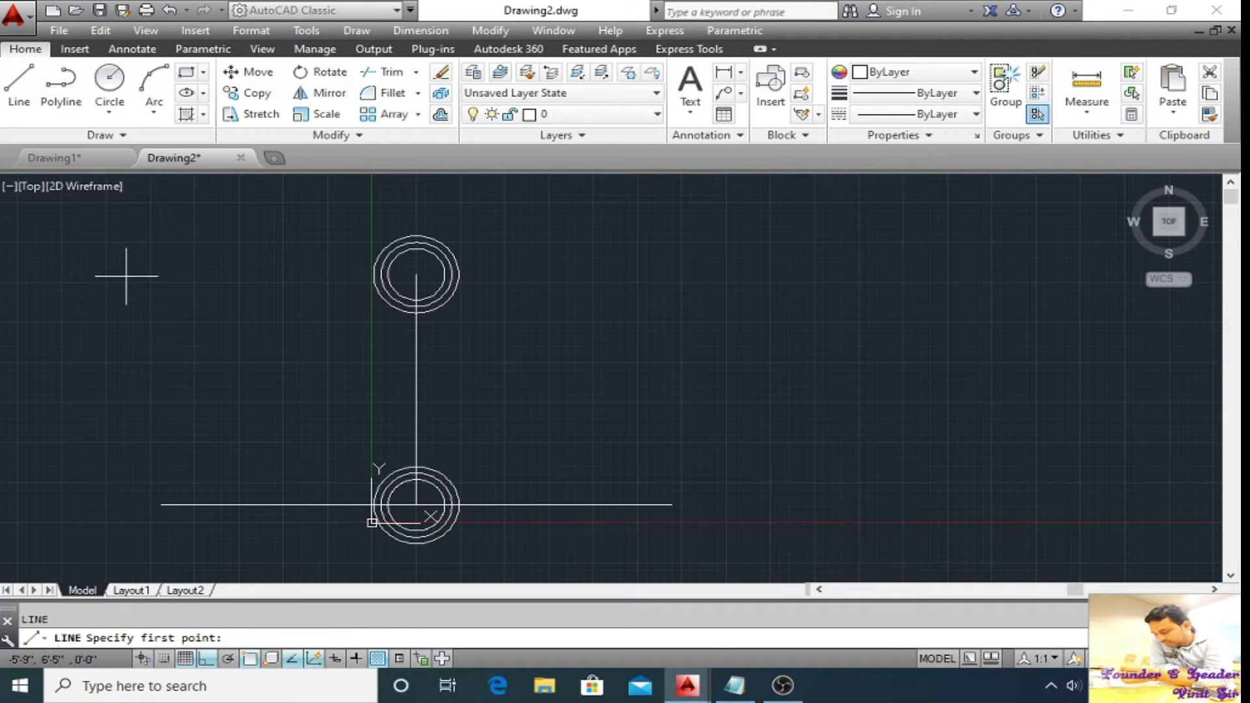
{"action": "left_click", "coordinate": [162, 506]}
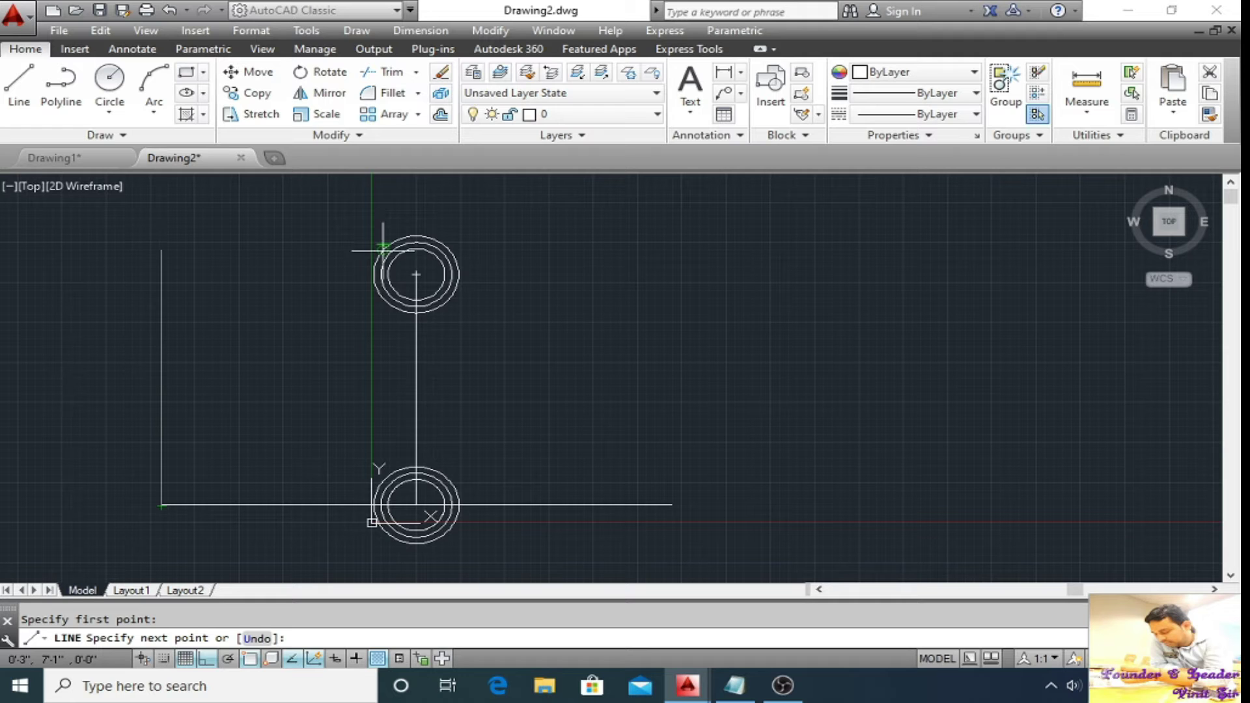
{"action": "right_click", "coordinate": [252, 669]}
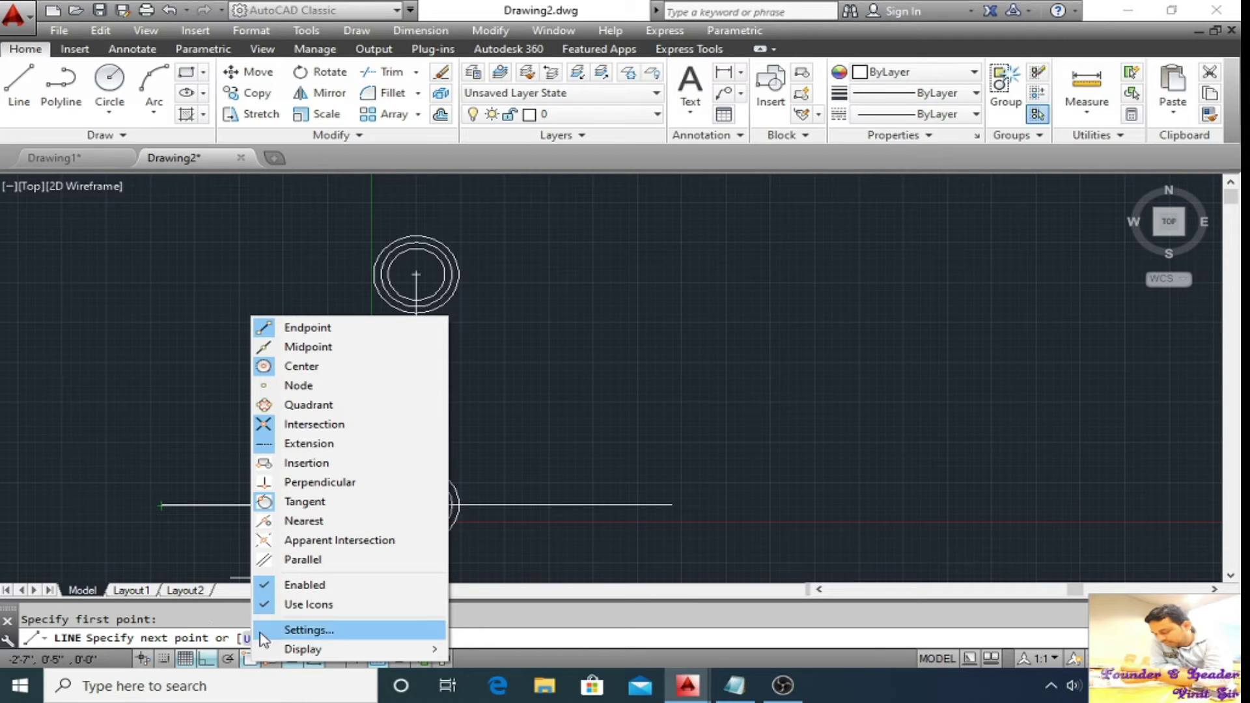
{"action": "mouse_move", "coordinate": [263, 650]}
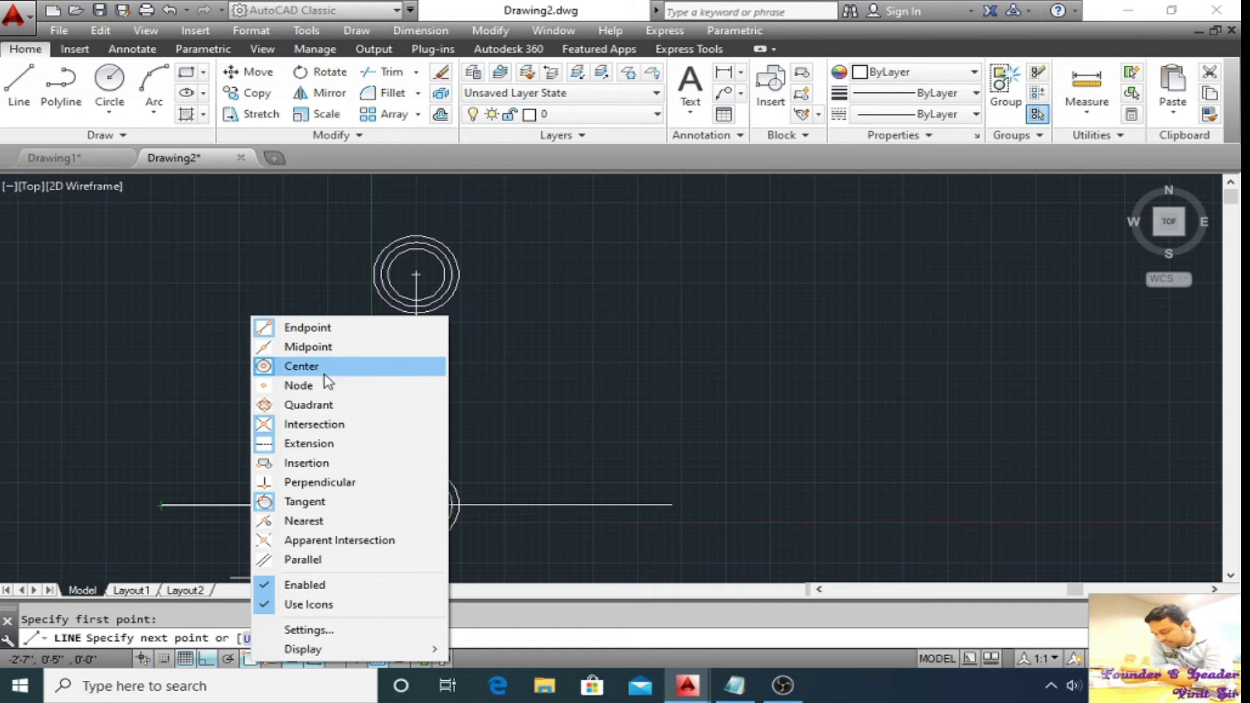
{"action": "left_click", "coordinate": [304, 501]}
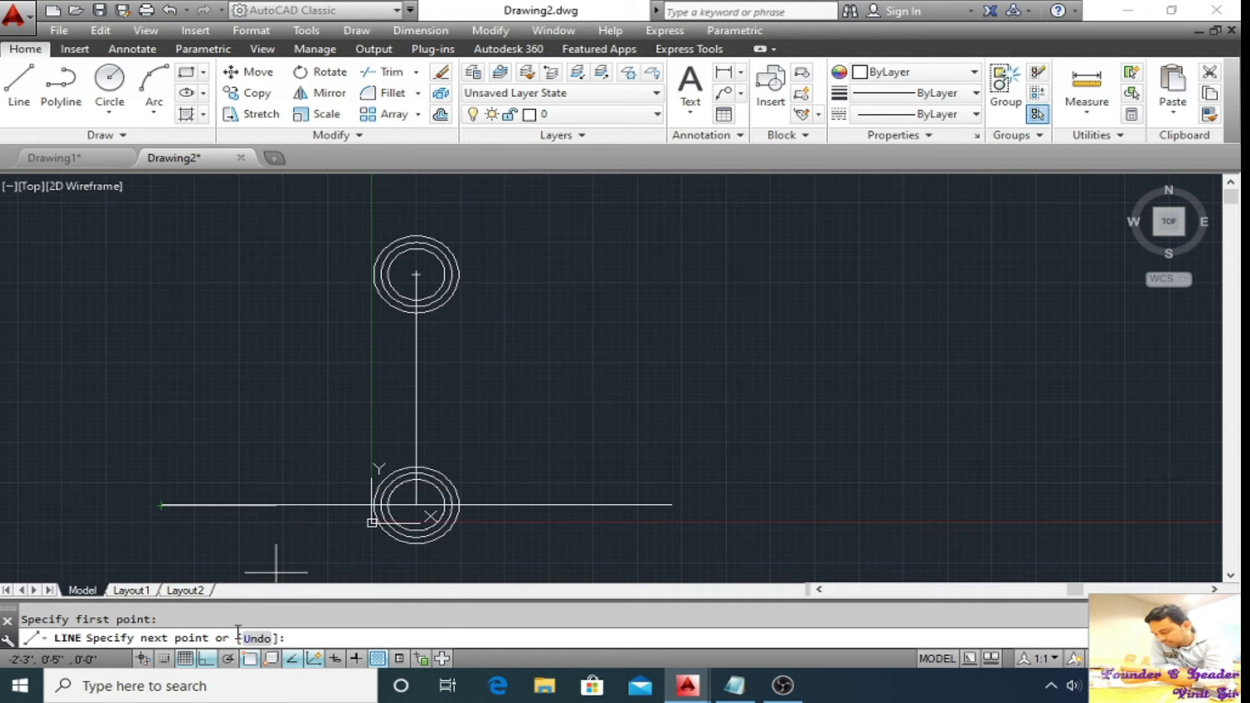
{"action": "left_click", "coordinate": [250, 660]}
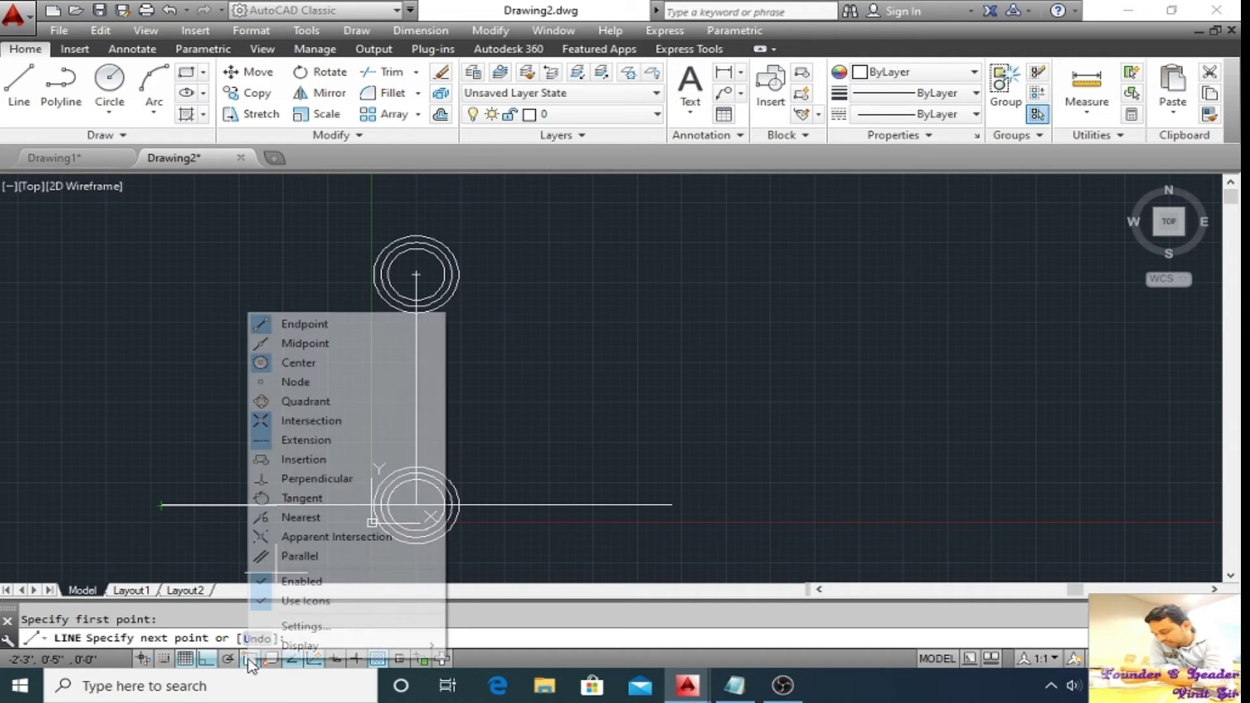
{"action": "left_click", "coordinate": [302, 499]}
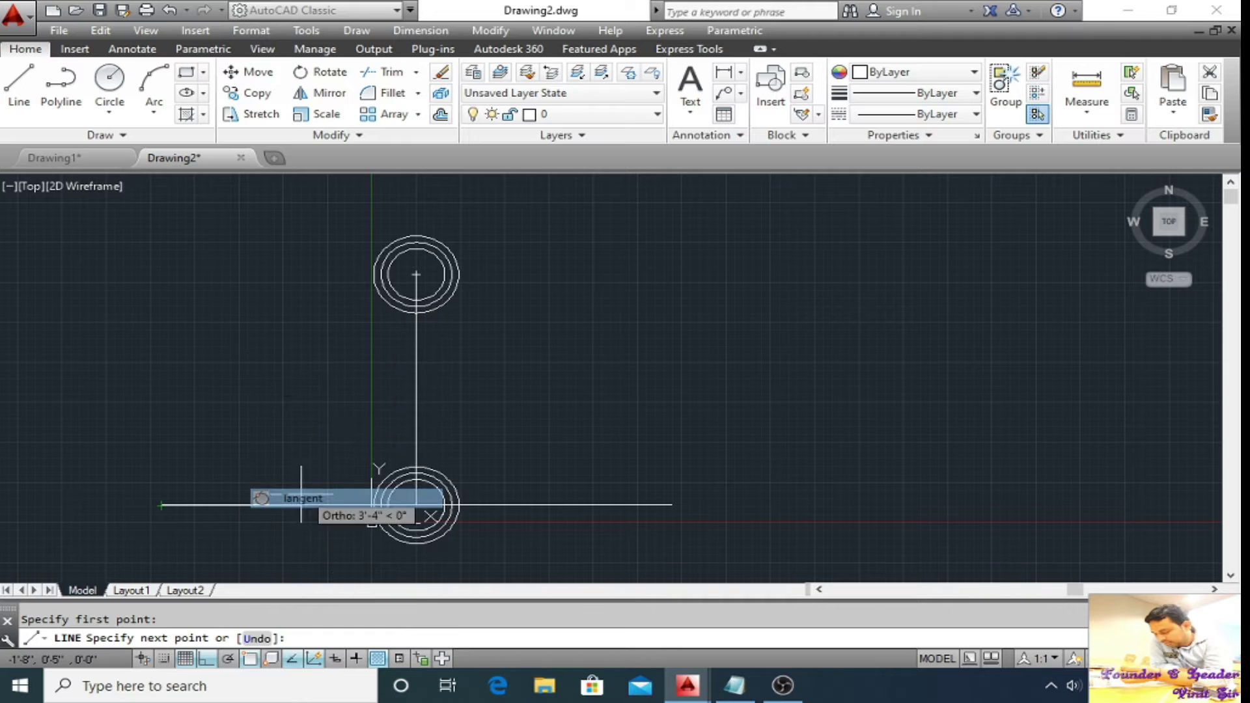
{"action": "left_click", "coordinate": [381, 247]}
{"action": "right_click", "coordinate": [382, 246]}
{"action": "left_click", "coordinate": [404, 258]}
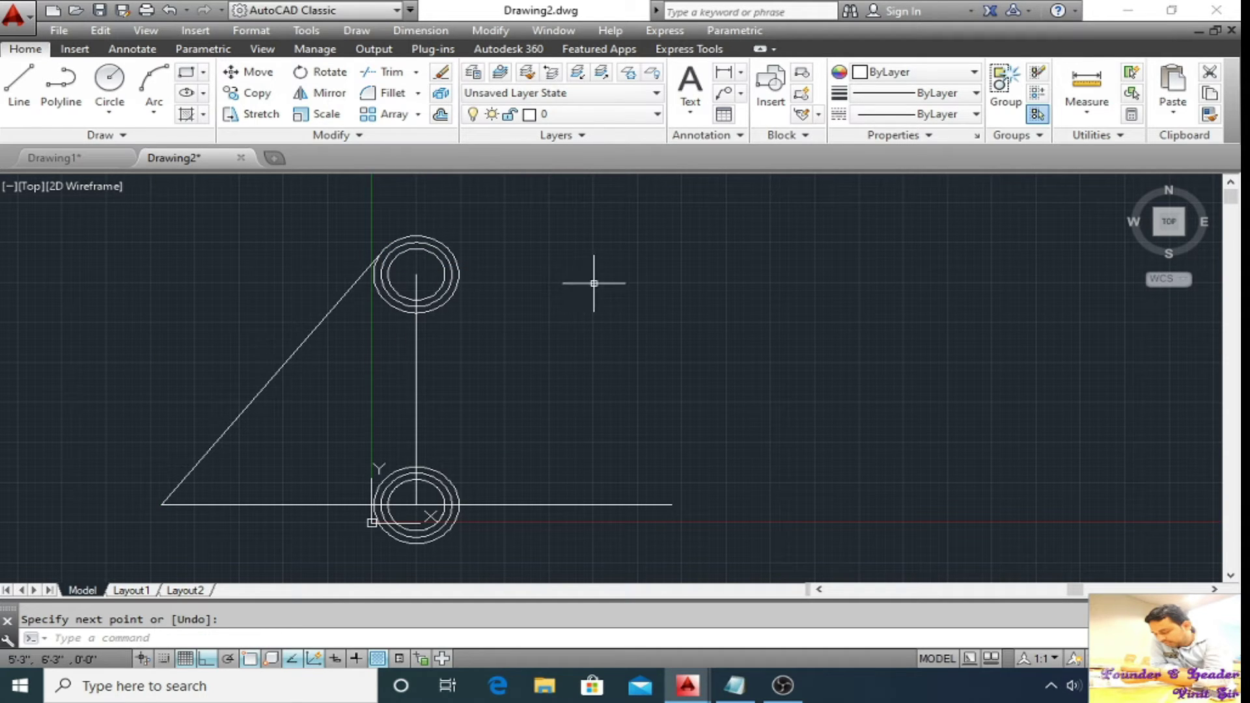
{"action": "left_click", "coordinate": [586, 305]}
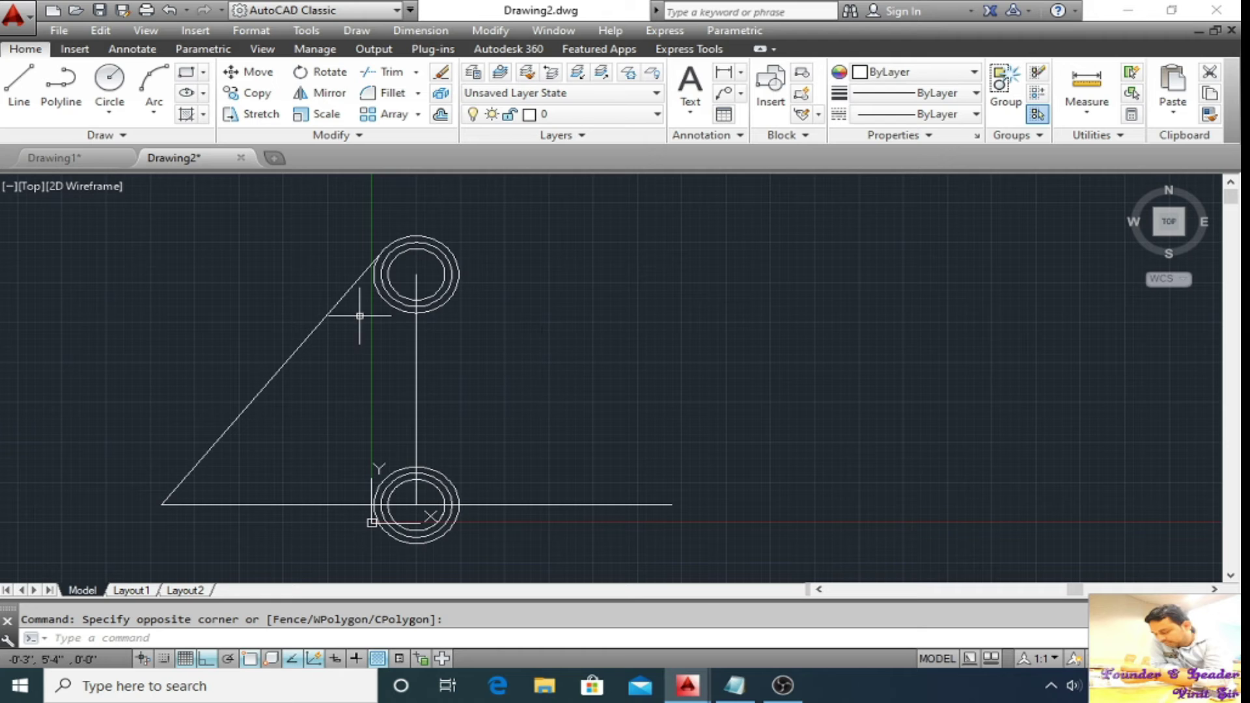
Turn object snap off and start a line just inside the lower edge of the outermost upper circle, right of the centre line.
{"action": "left_click", "coordinate": [19, 104]}
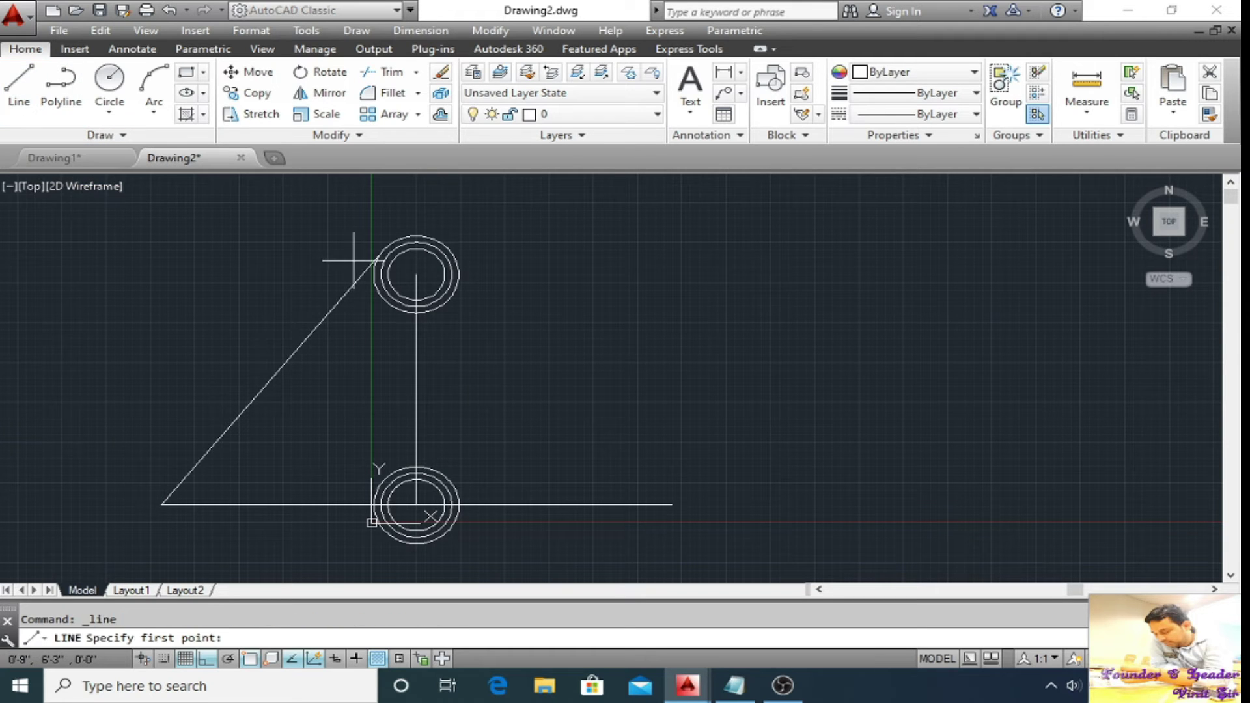
{"action": "scroll", "coordinate": [495, 312], "scroll_direction": "up", "scroll_amount": 3}
{"action": "scroll", "coordinate": [327, 287], "scroll_direction": "up", "scroll_amount": 2}
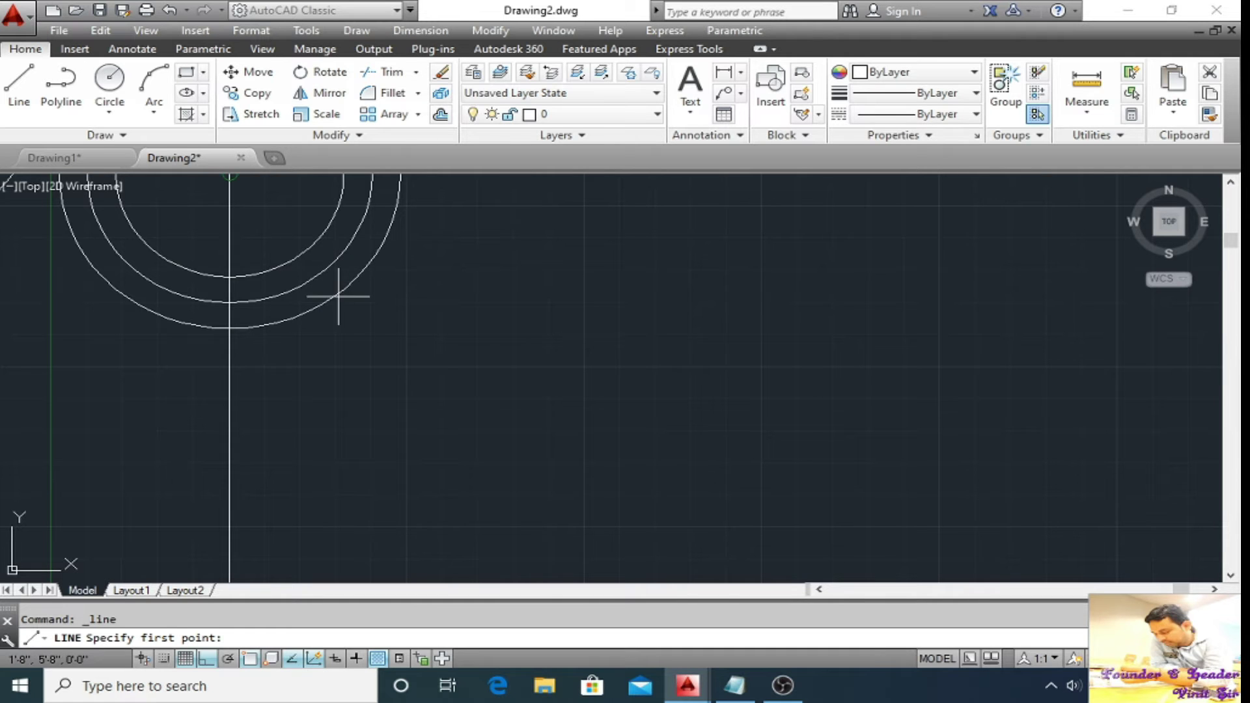
{"action": "scroll", "coordinate": [350, 287], "scroll_direction": "down", "scroll_amount": 3}
{"action": "mouse_move", "coordinate": [352, 301]}
{"action": "middle_mouse_down"}
{"action": "mouse_move", "coordinate": [388, 246]}
{"action": "mouse_move", "coordinate": [403, 248]}
{"action": "middle_mouse_up"}
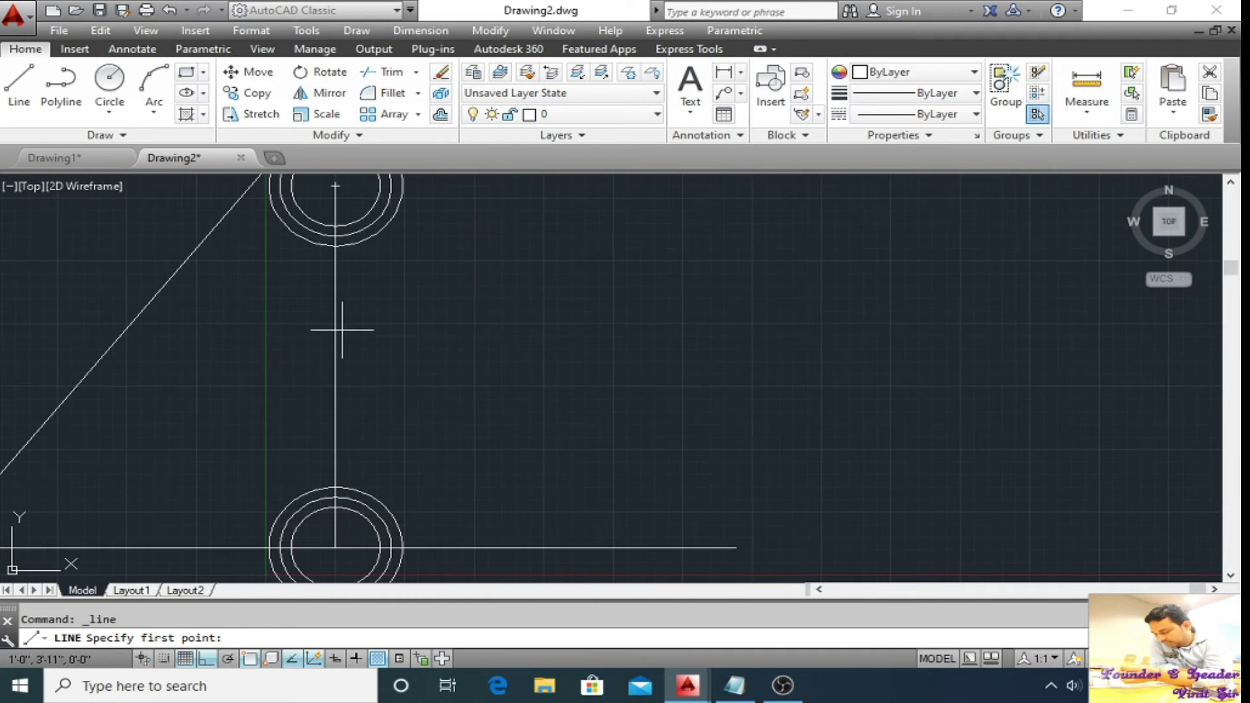
{"action": "left_click", "coordinate": [254, 660]}
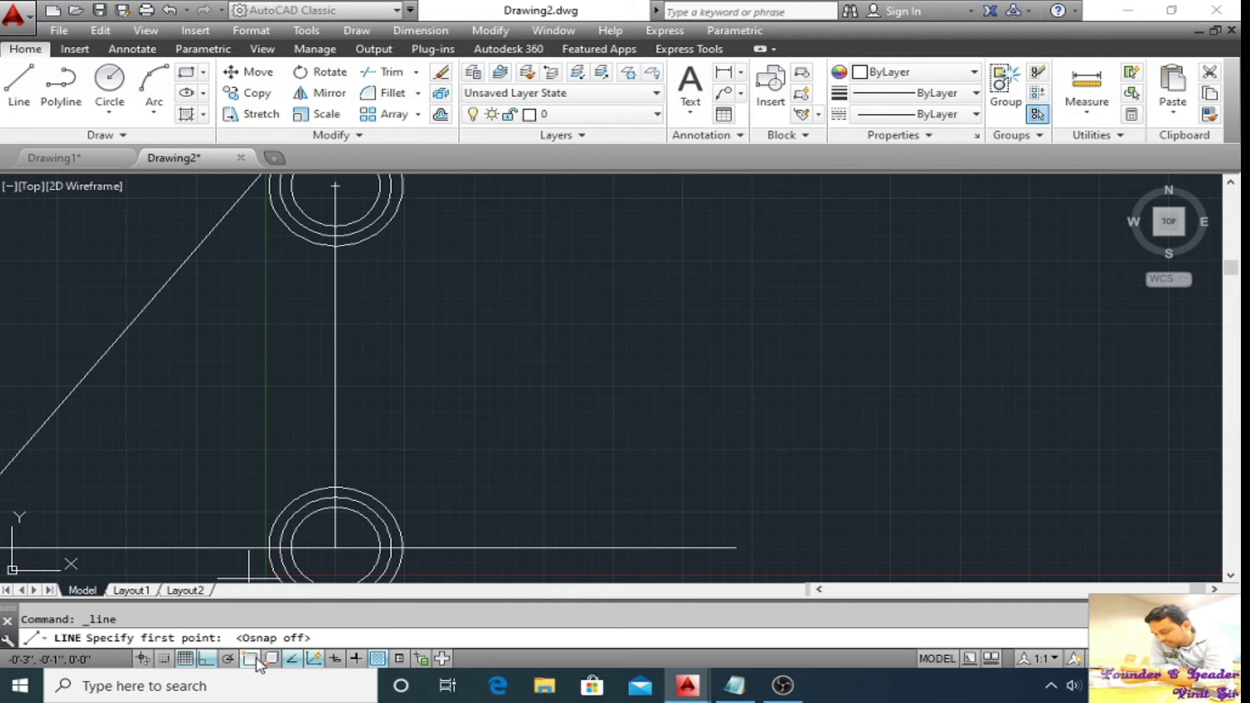
{"action": "scroll", "coordinate": [360, 246], "scroll_direction": "up", "scroll_amount": 3}
{"action": "scroll", "coordinate": [345, 251], "scroll_direction": "up", "scroll_amount": 3}
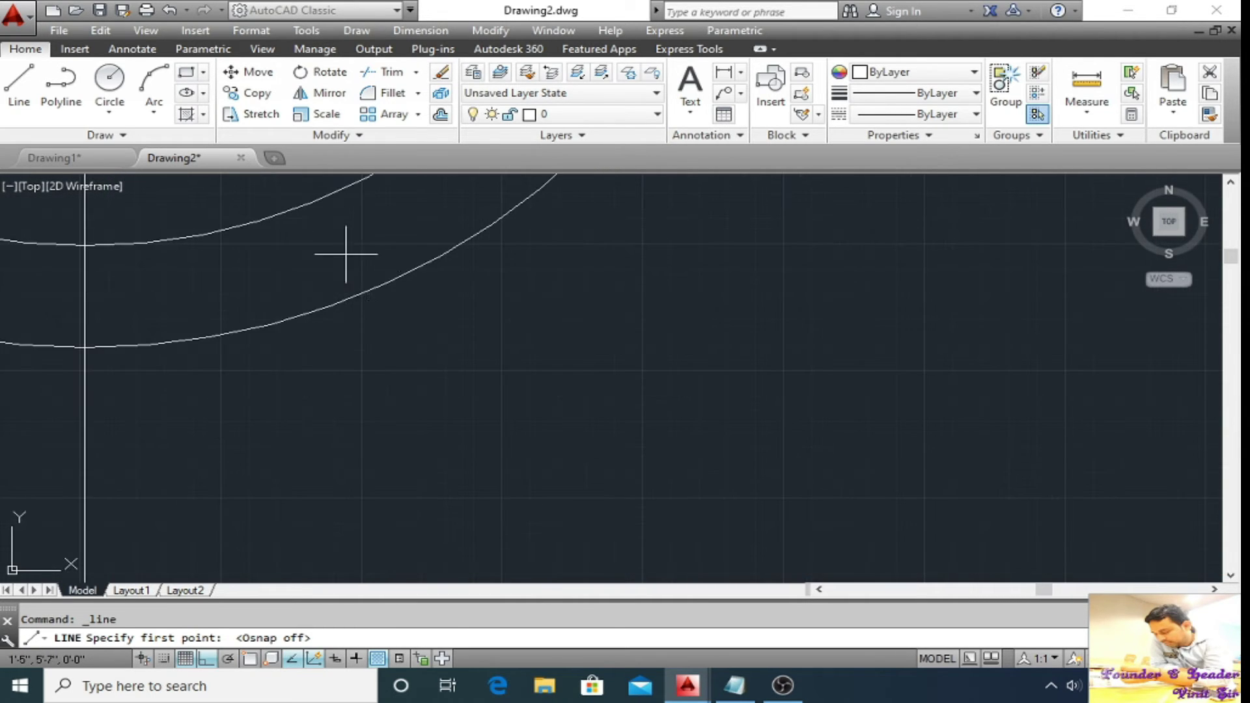
{"action": "left_click", "coordinate": [392, 265]}
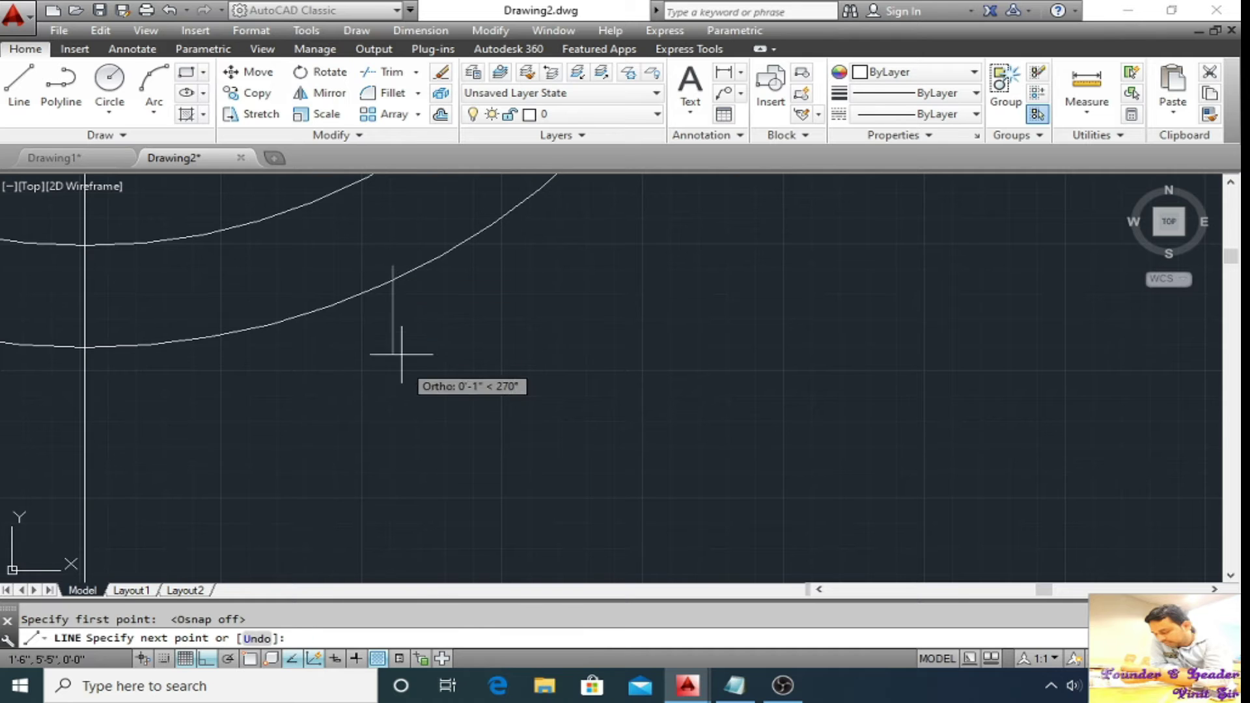
Run the line vertically down about 4'-3" and end it at the upper edge of the outermost lower circle.
{"action": "scroll", "coordinate": [390, 419], "scroll_direction": "down", "scroll_amount": 5}
{"action": "middle_click_drag", "start_coordinate": [377, 455], "coordinate": [259, 277]}
{"action": "scroll", "coordinate": [275, 414], "scroll_direction": "up", "scroll_amount": 8}
{"action": "scroll", "coordinate": [290, 379], "scroll_direction": "up", "scroll_amount": 2}
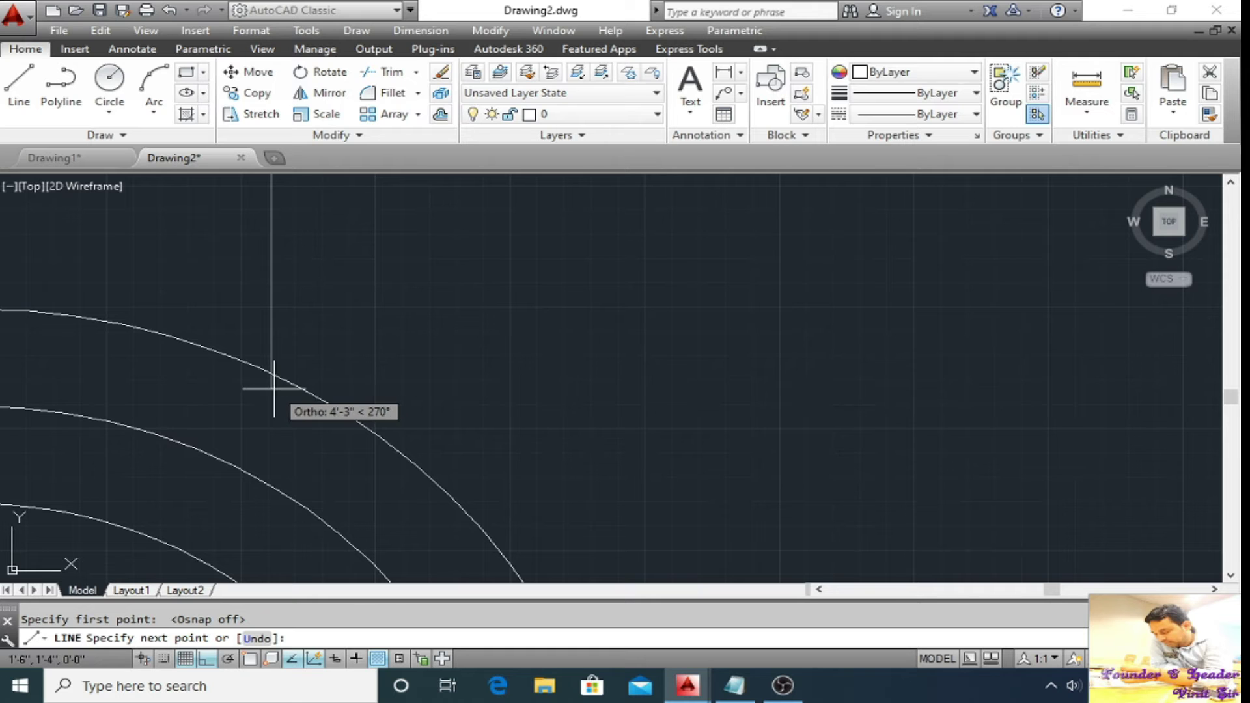
{"action": "right_click", "coordinate": [276, 382]}
{"action": "left_click", "coordinate": [322, 393]}
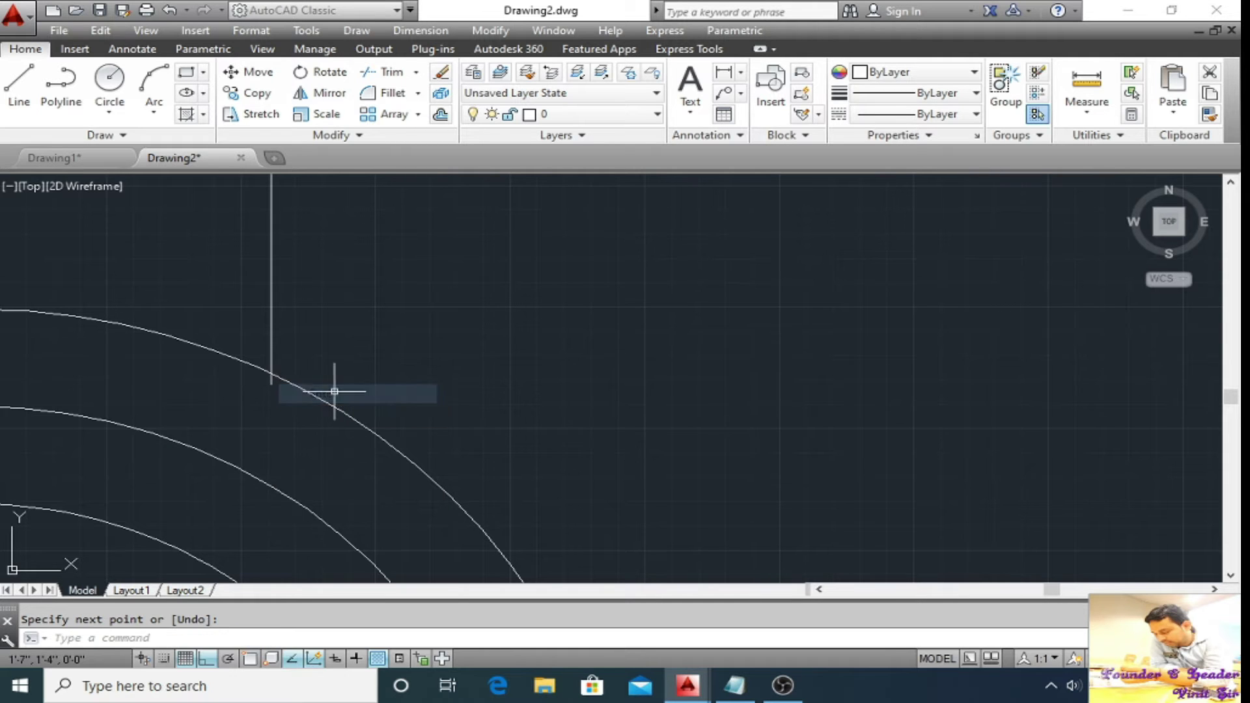
{"action": "scroll", "coordinate": [369, 341], "scroll_direction": "down", "scroll_amount": 6}
{"action": "middle_click_drag", "start_coordinate": [410, 352], "coordinate": [443, 417]}
{"action": "scroll", "coordinate": [391, 380], "scroll_direction": "up", "scroll_amount": 4}
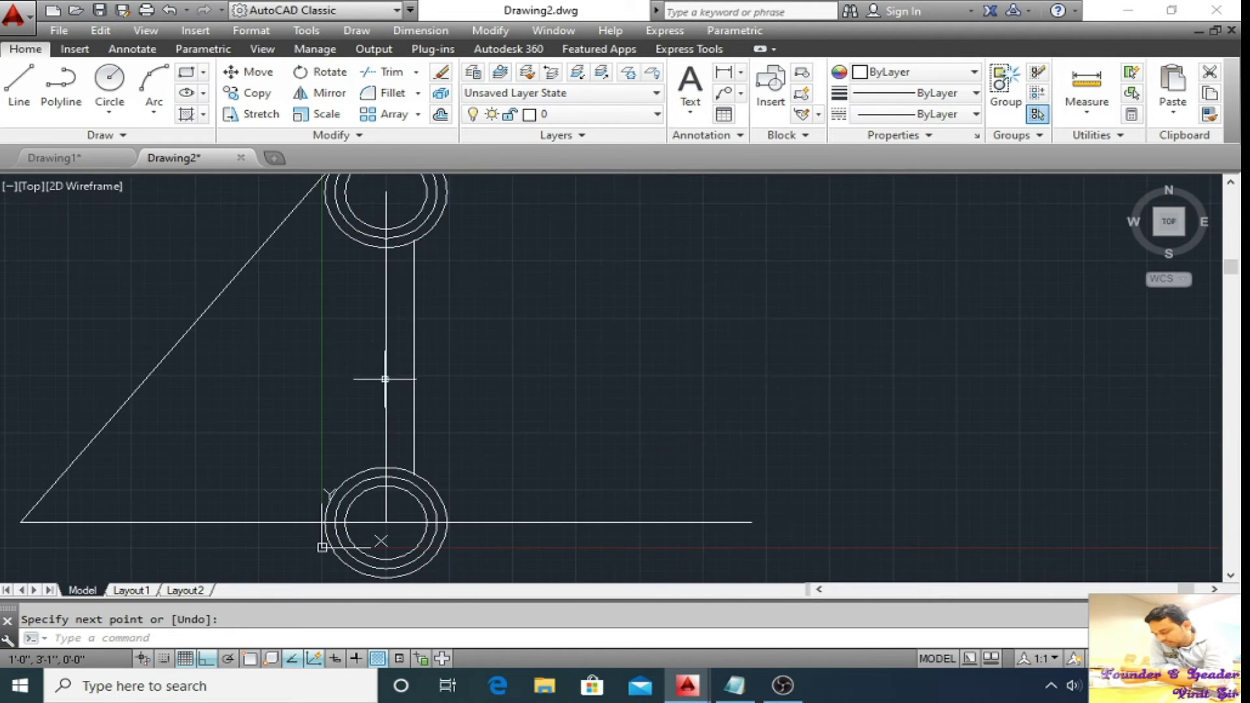
Using all objects as cutting edges, trim away the lower halves of the three lower circles beneath the base line.
{"action": "mouse_move", "coordinate": [390, 379]}
{"action": "middle_mouse_down"}
{"action": "mouse_move", "coordinate": [483, 418]}
{"action": "mouse_move", "coordinate": [391, 427]}
{"action": "mouse_move", "coordinate": [412, 420]}
{"action": "mouse_move", "coordinate": [413, 403]}
{"action": "middle_mouse_up"}
{"action": "scroll", "coordinate": [483, 418], "scroll_direction": "down", "scroll_amount": 2}
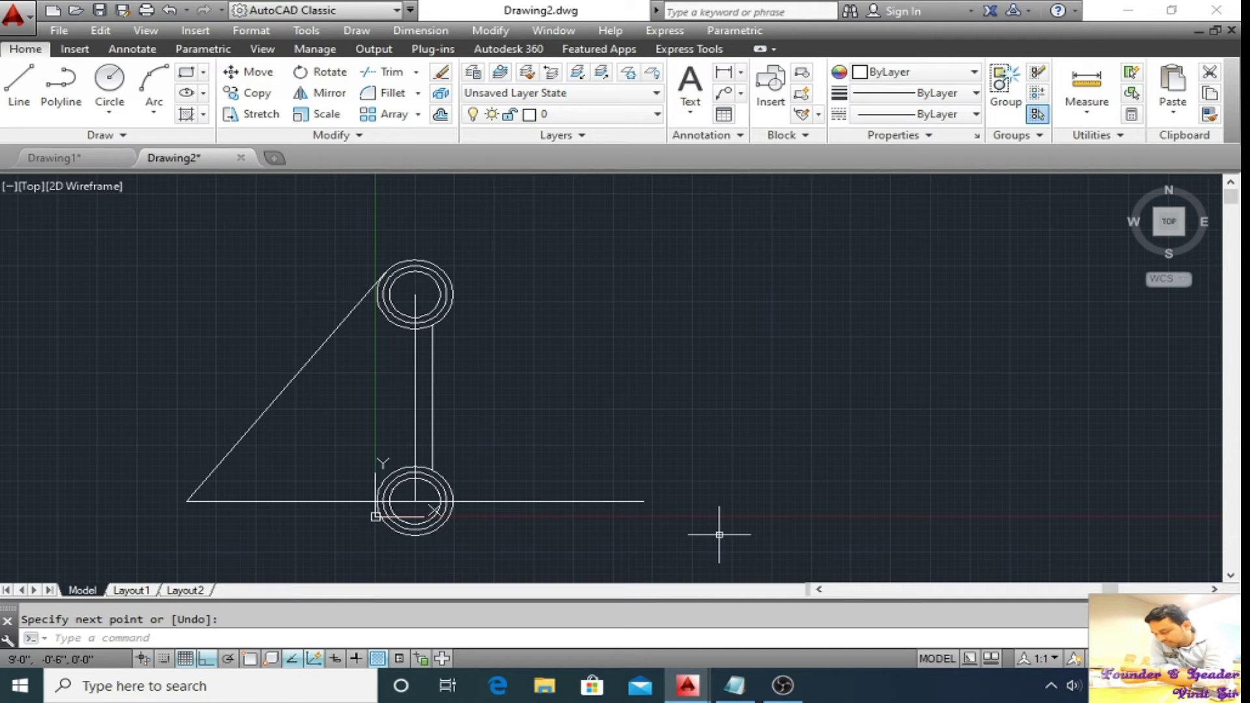
{"action": "left_click", "coordinate": [801, 548]}
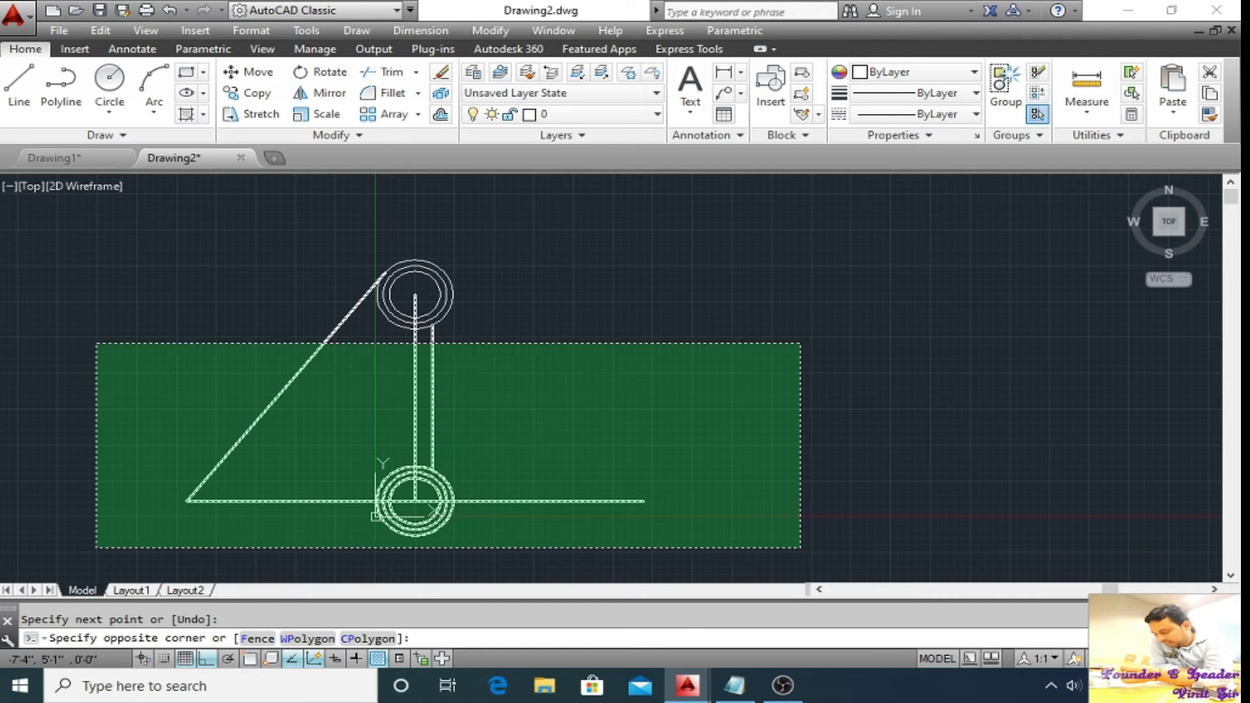
{"action": "left_click", "coordinate": [137, 204]}
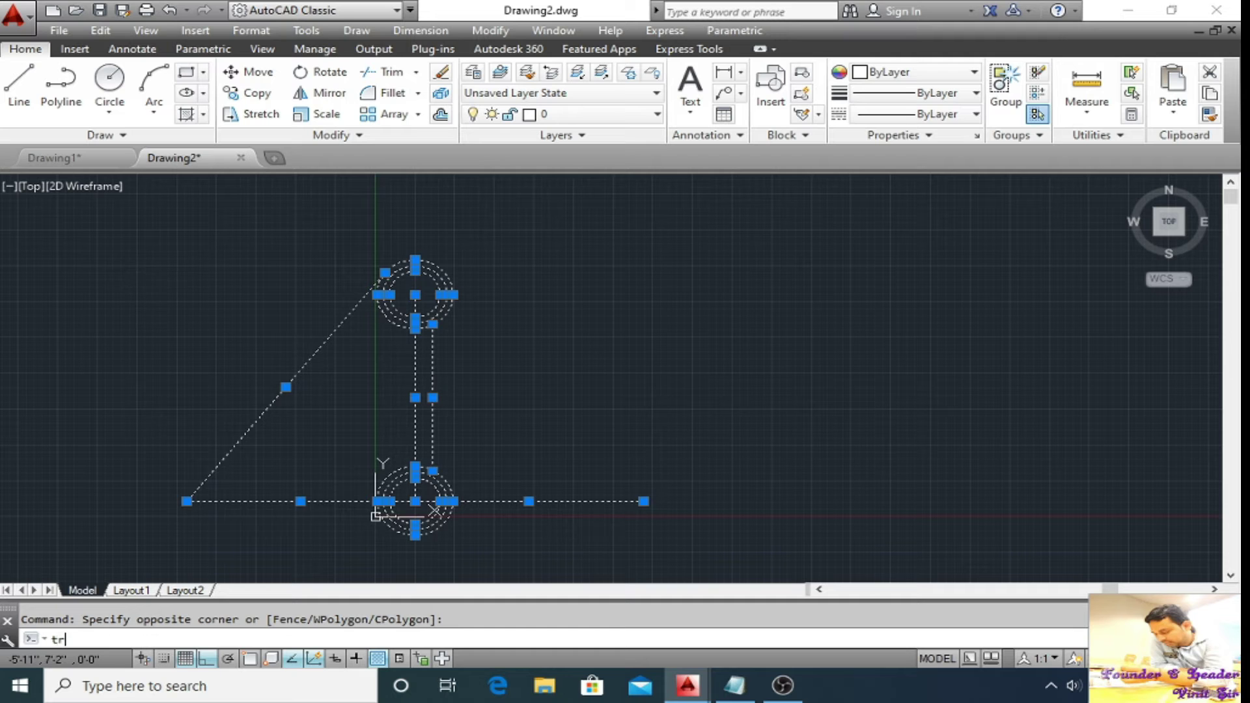
{"action": "type", "text": "tr"}
{"action": "key", "text": "Return"}
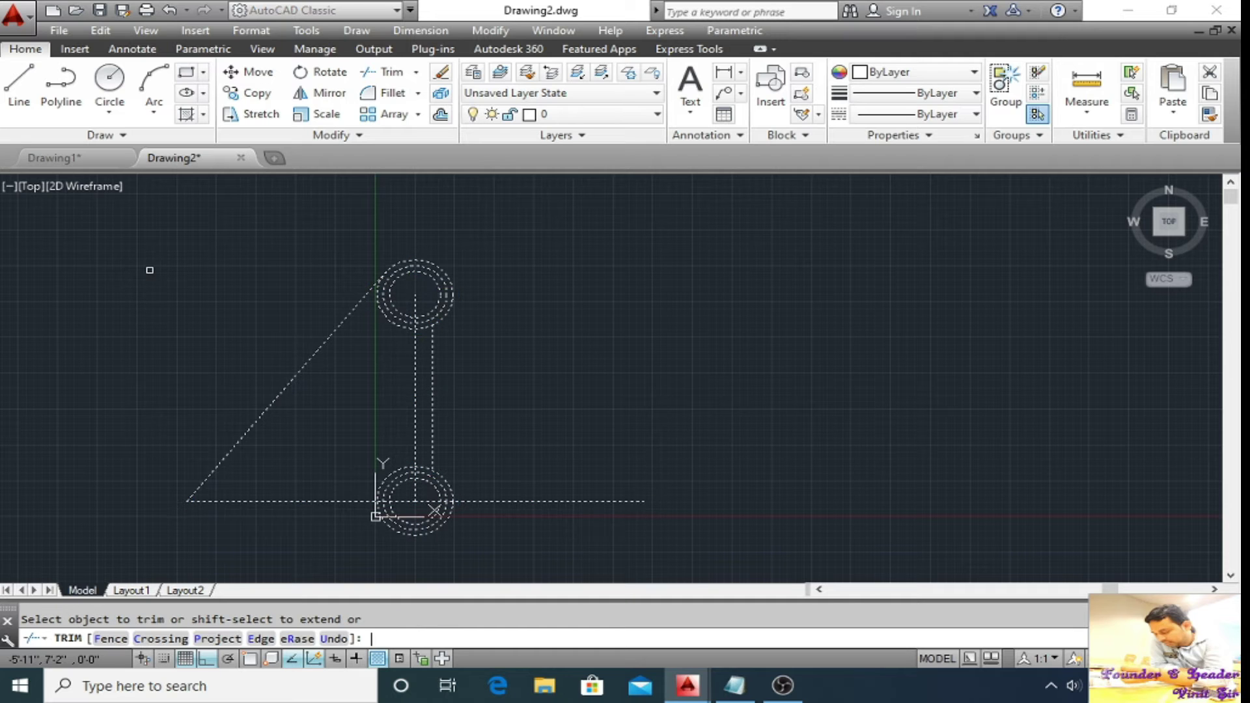
{"action": "left_click", "coordinate": [525, 564]}
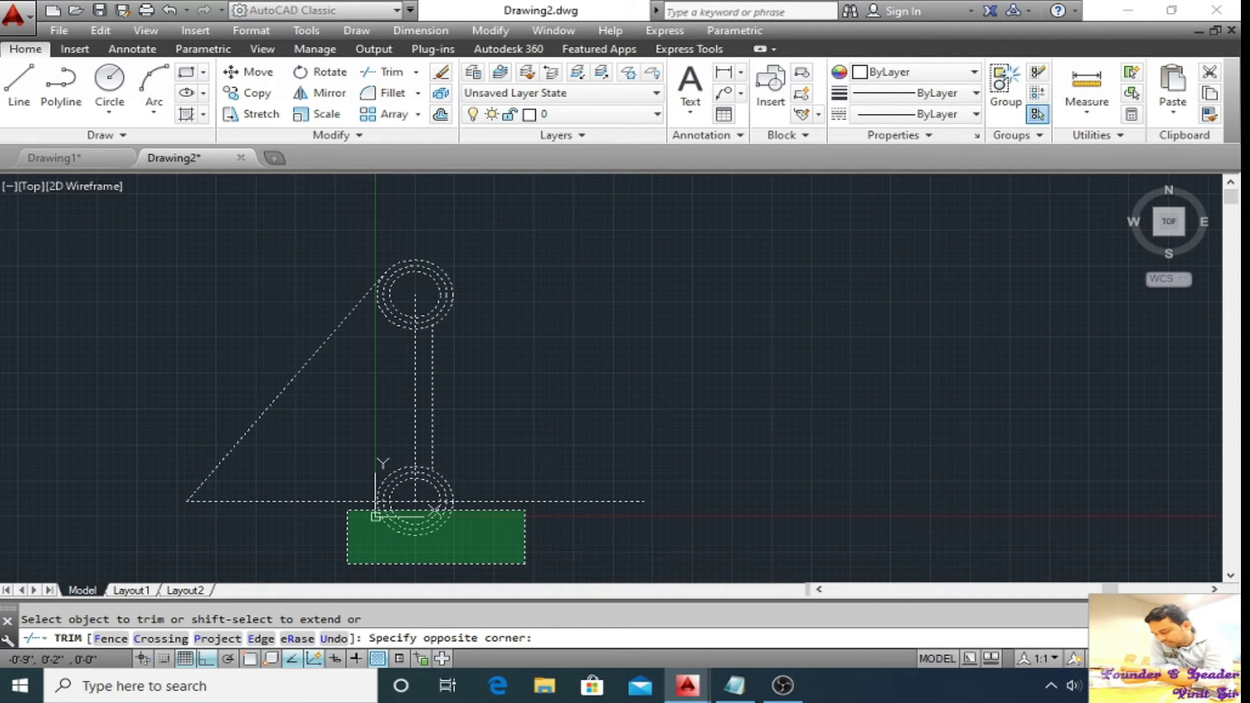
{"action": "left_click", "coordinate": [347, 510]}
Trim the base line portions extending beyond the outermost lower circle on both sides.
{"action": "left_click", "coordinate": [555, 496]}
{"action": "left_click", "coordinate": [510, 516]}
{"action": "left_click", "coordinate": [337, 525]}
{"action": "left_click", "coordinate": [305, 478]}
Trim the outermost lower arc to the right of the vertical connecting line and the line's short overhang below that arc.
{"action": "scroll", "coordinate": [449, 487], "scroll_direction": "up", "scroll_amount": 7}
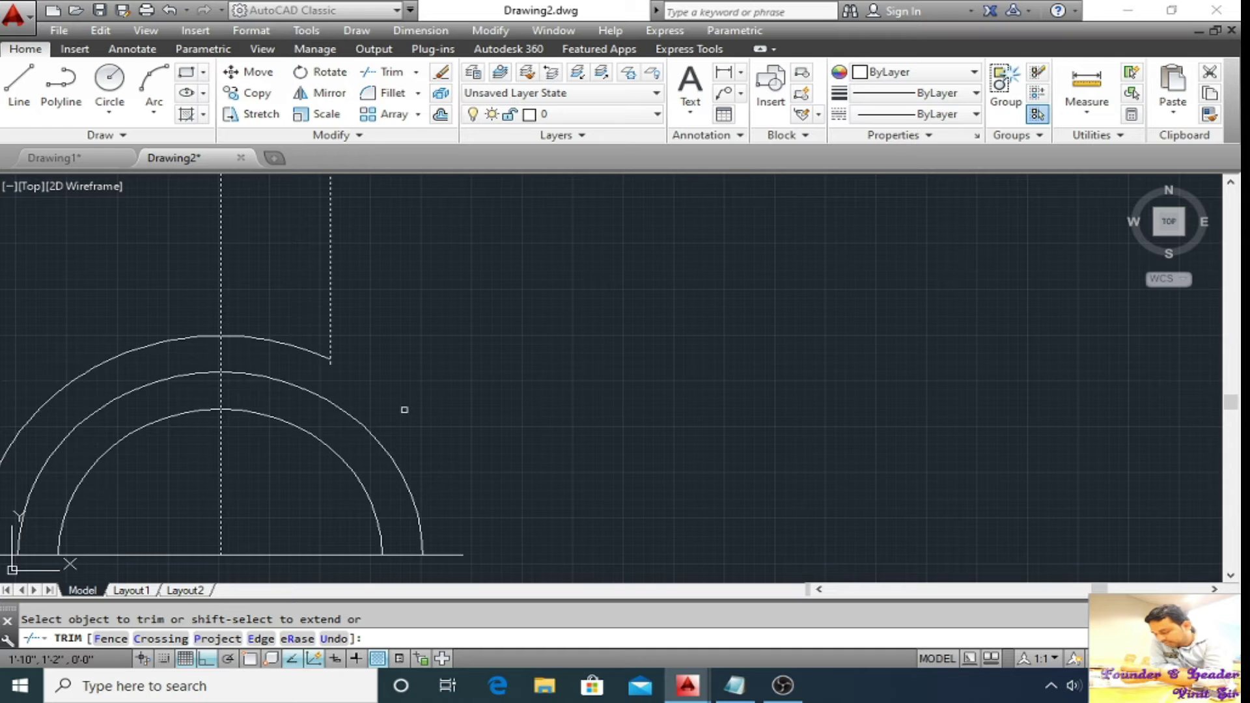
{"action": "scroll", "coordinate": [345, 387], "scroll_direction": "up", "scroll_amount": 5}
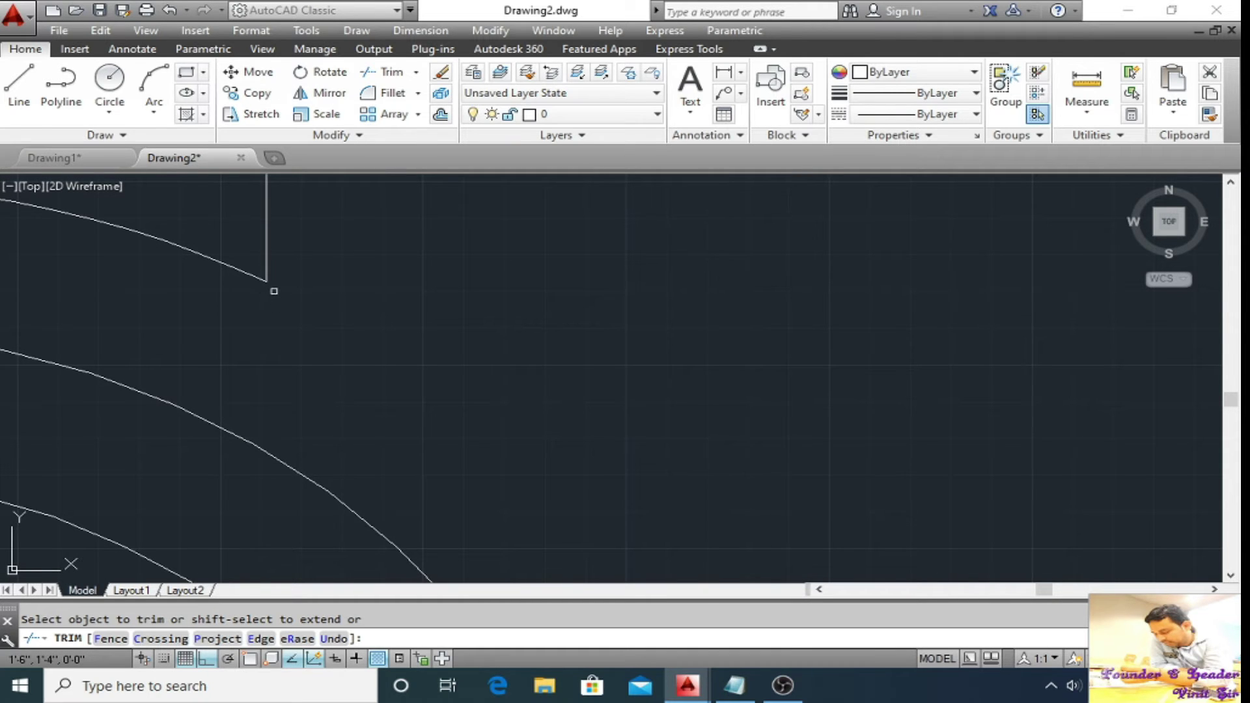
{"action": "scroll", "coordinate": [274, 291], "scroll_direction": "down", "scroll_amount": 8}
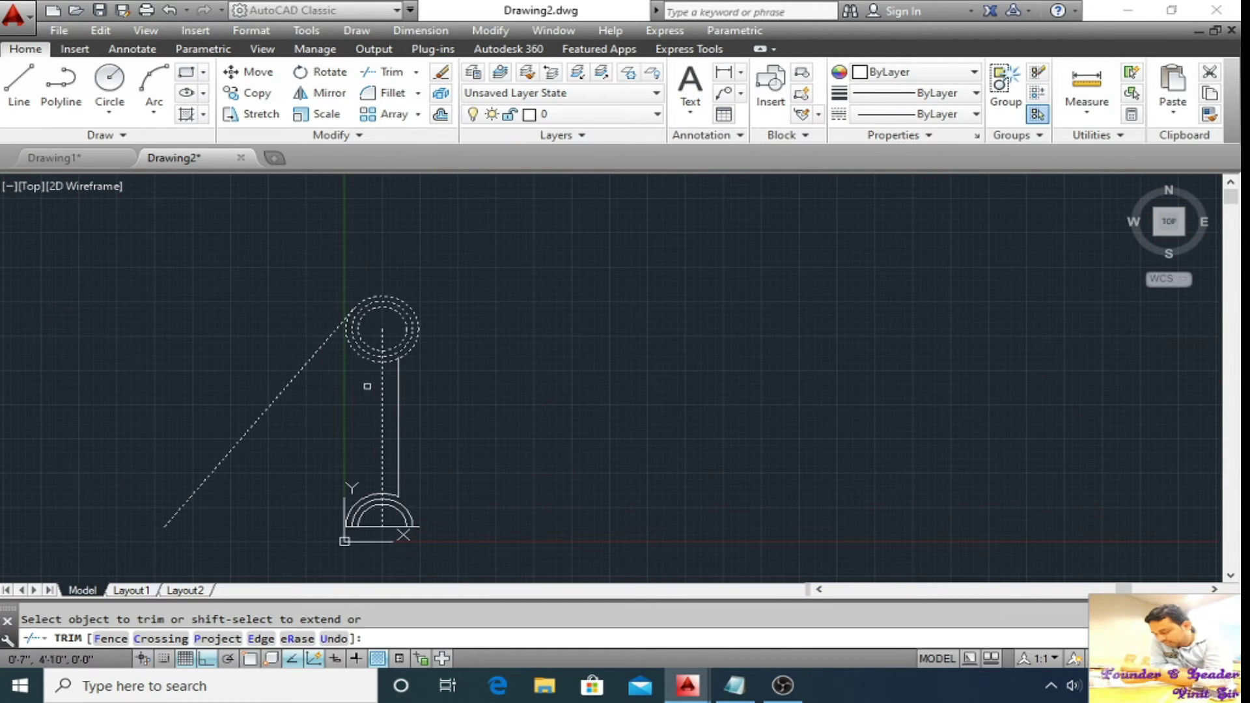
Trim the outermost upper circle's arc between the tangent line and the vertical connecting line, and finish trimming.
{"action": "scroll", "coordinate": [367, 386], "scroll_direction": "up", "scroll_amount": 3}
{"action": "left_click", "coordinate": [359, 323]}
{"action": "scroll", "coordinate": [436, 325], "scroll_direction": "up", "scroll_amount": 5}
{"action": "scroll", "coordinate": [488, 224], "scroll_direction": "down", "scroll_amount": 6}
{"action": "scroll", "coordinate": [467, 439], "scroll_direction": "up", "scroll_amount": 4}
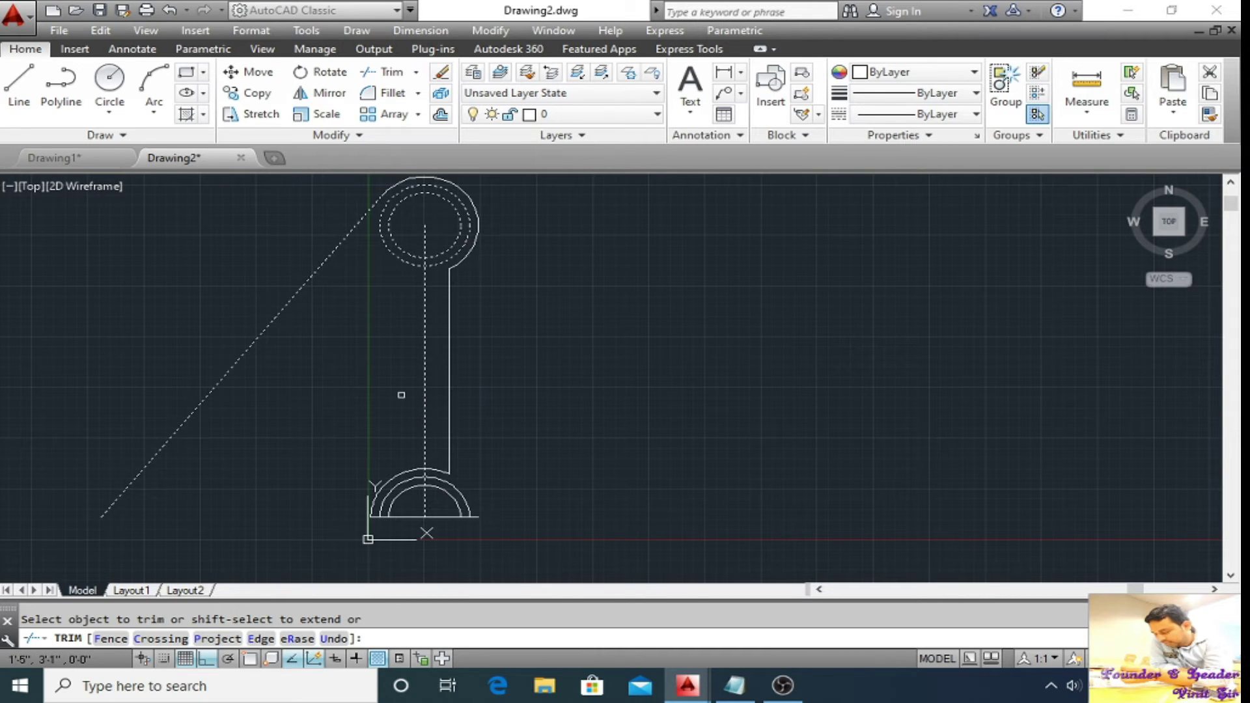
{"action": "right_click", "coordinate": [543, 352]}
{"action": "left_click", "coordinate": [572, 365]}
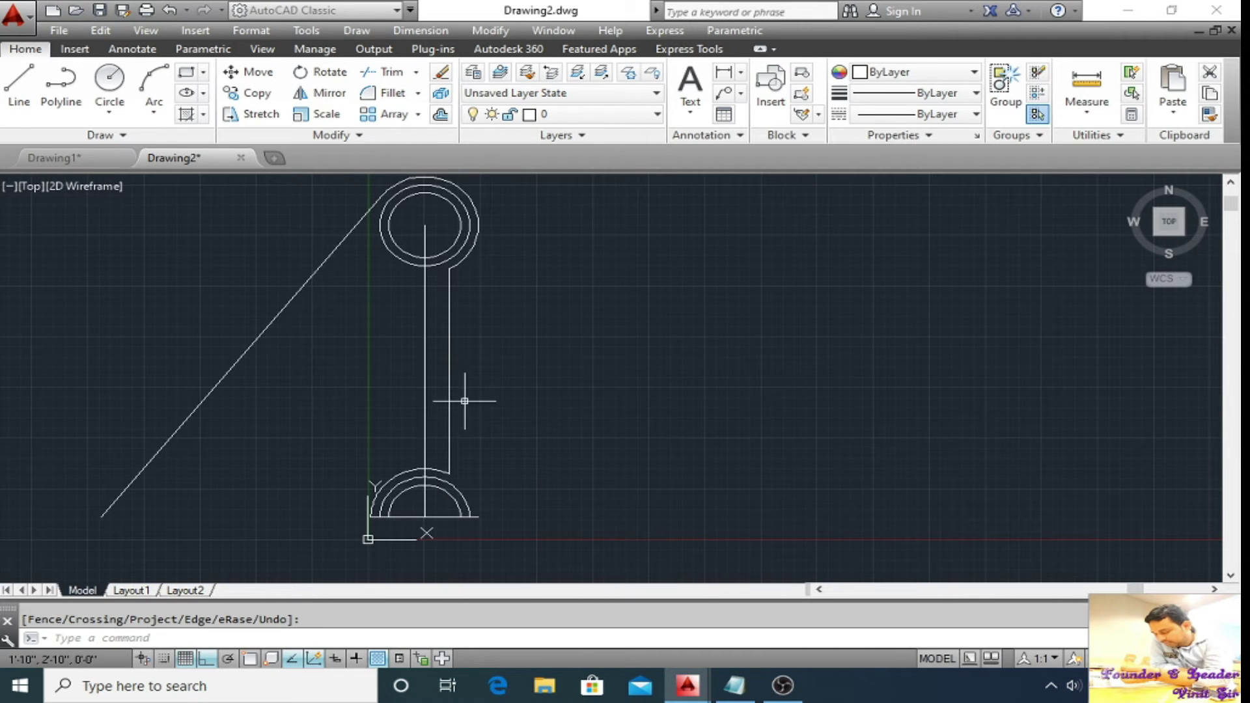
Delete the vertical centre line and the remaining base line segments inside the lower arcs.
{"action": "left_click", "coordinate": [424, 418]}
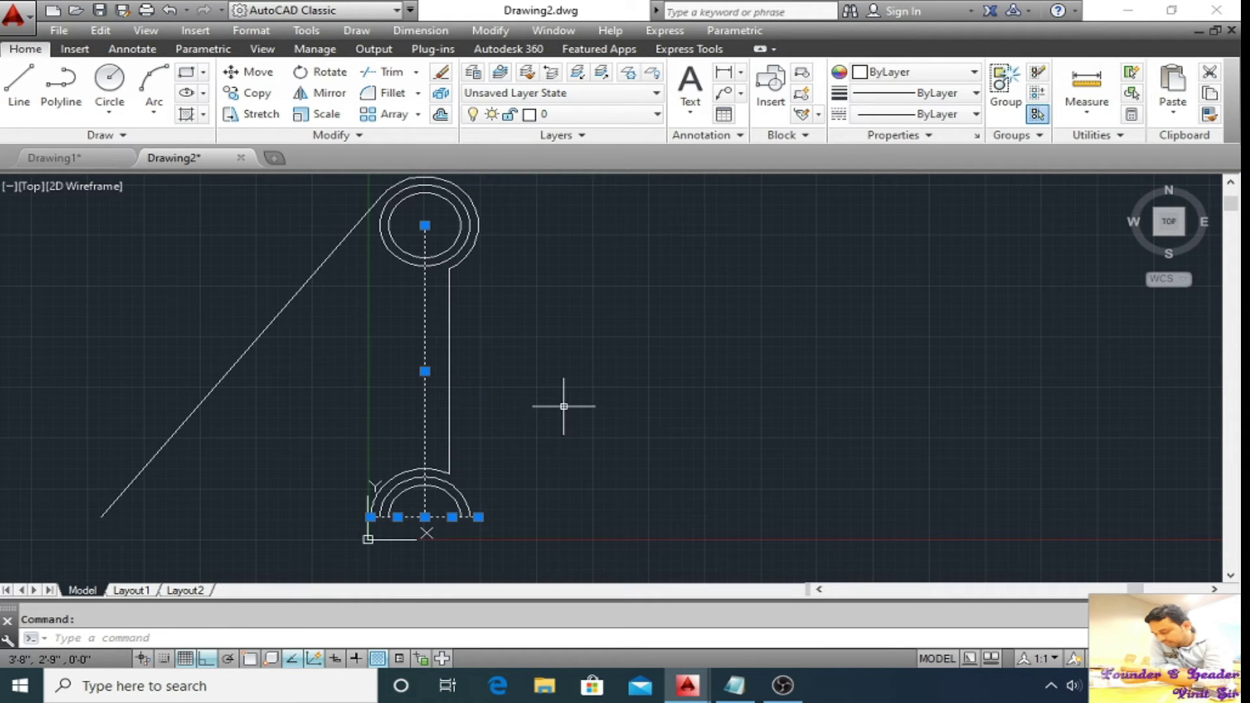
{"action": "key", "text": "Delete"}
{"action": "scroll", "coordinate": [558, 406], "scroll_direction": "down", "scroll_amount": 3}
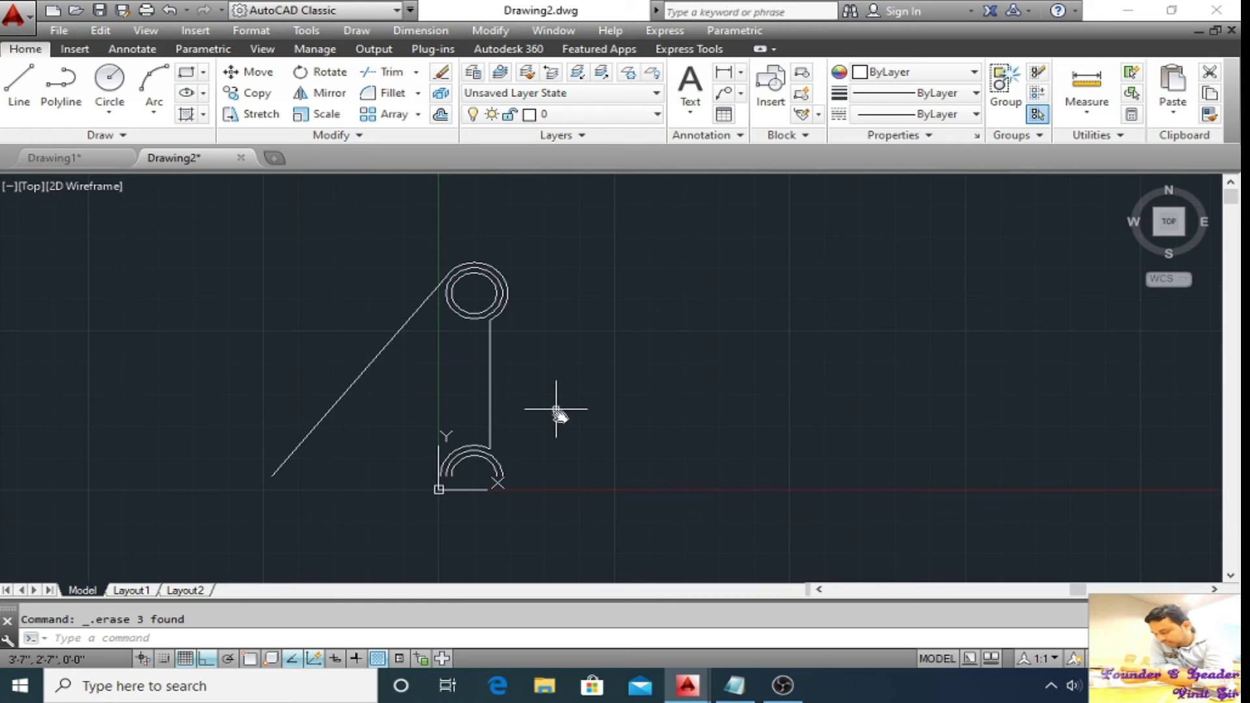
{"action": "left_click", "coordinate": [606, 394]}
{"action": "left_click", "coordinate": [606, 394]}
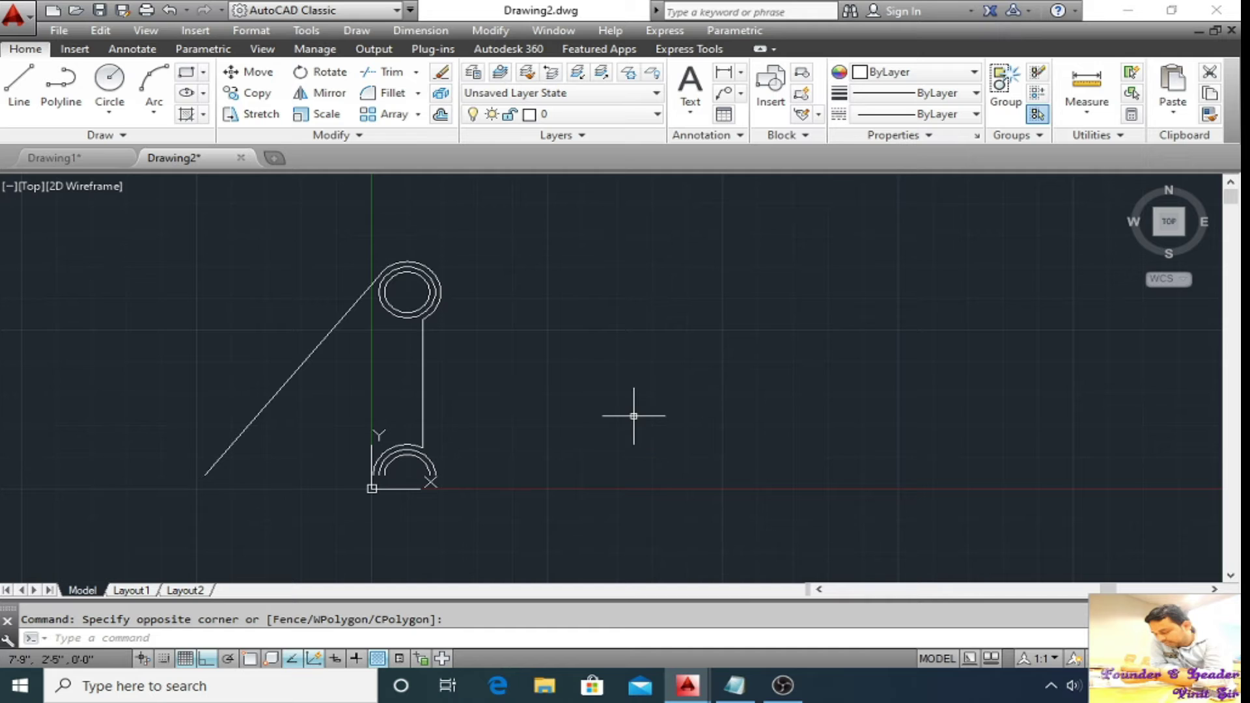
With object snap on, mirror the whole figure about a horizontal line through the tangent line's lower left end, keeping the source objects.
{"action": "left_click", "coordinate": [584, 539]}
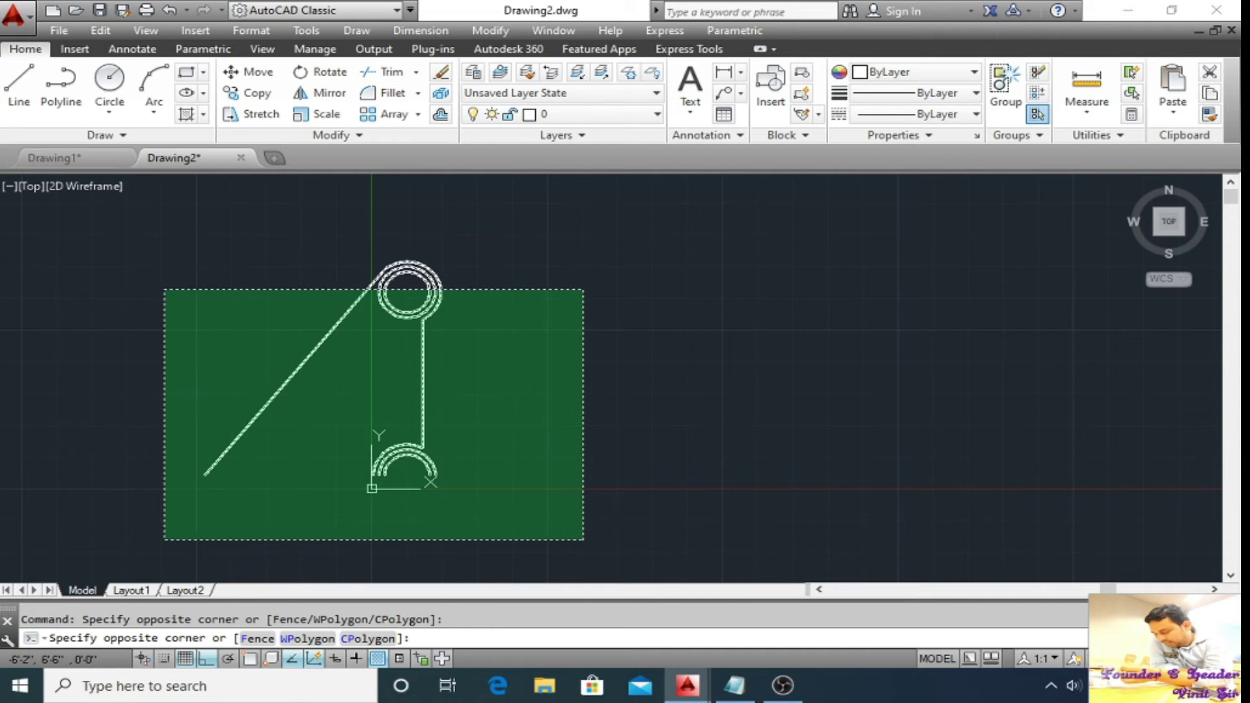
{"action": "left_click", "coordinate": [121, 226]}
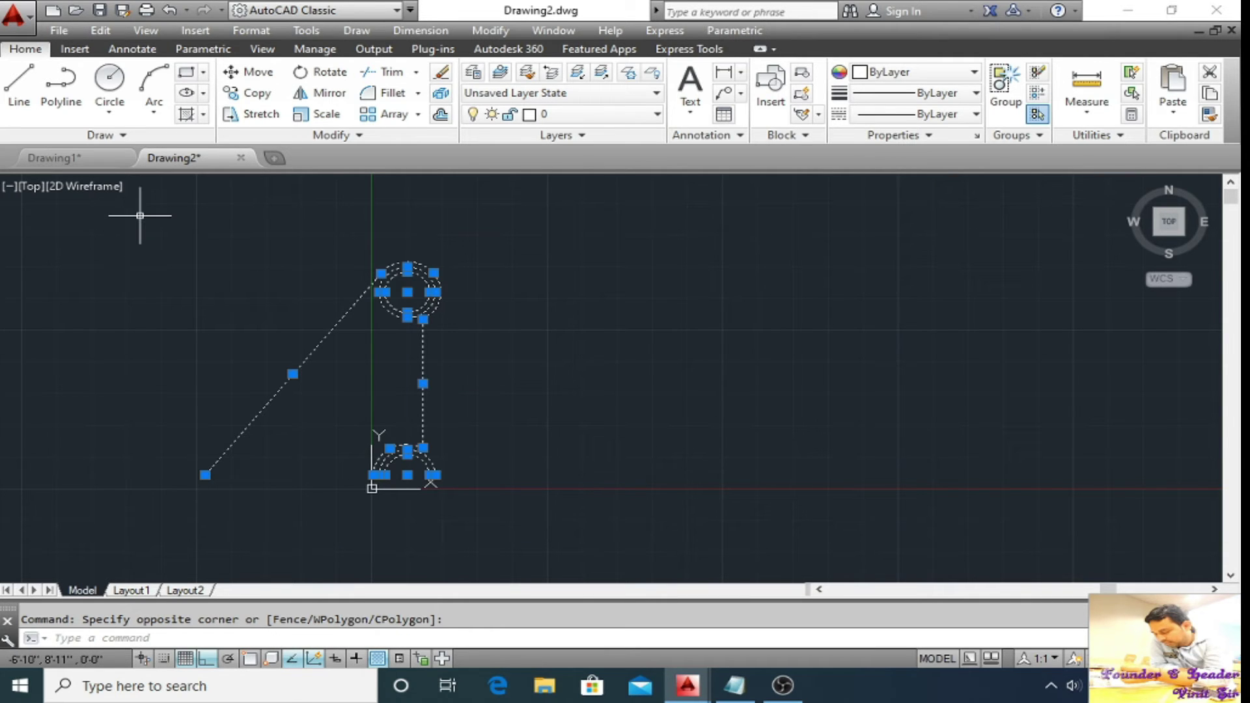
{"action": "type", "text": "mirror"}
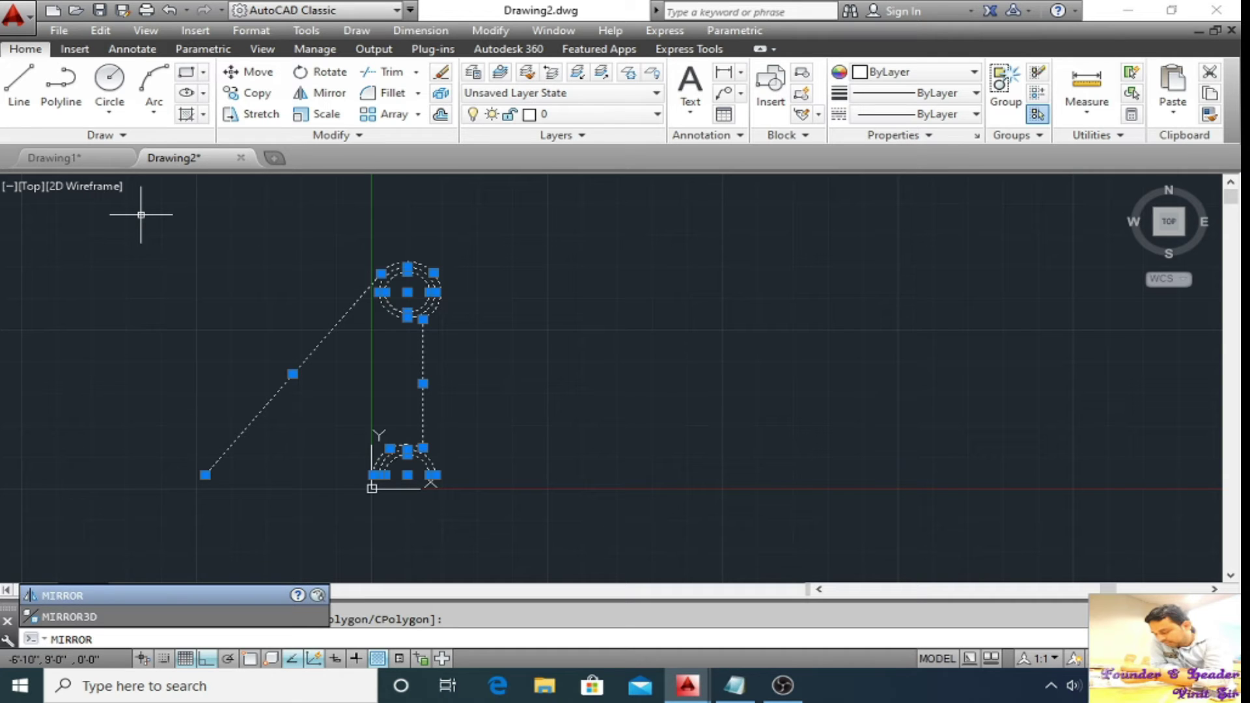
{"action": "key", "text": "Return"}
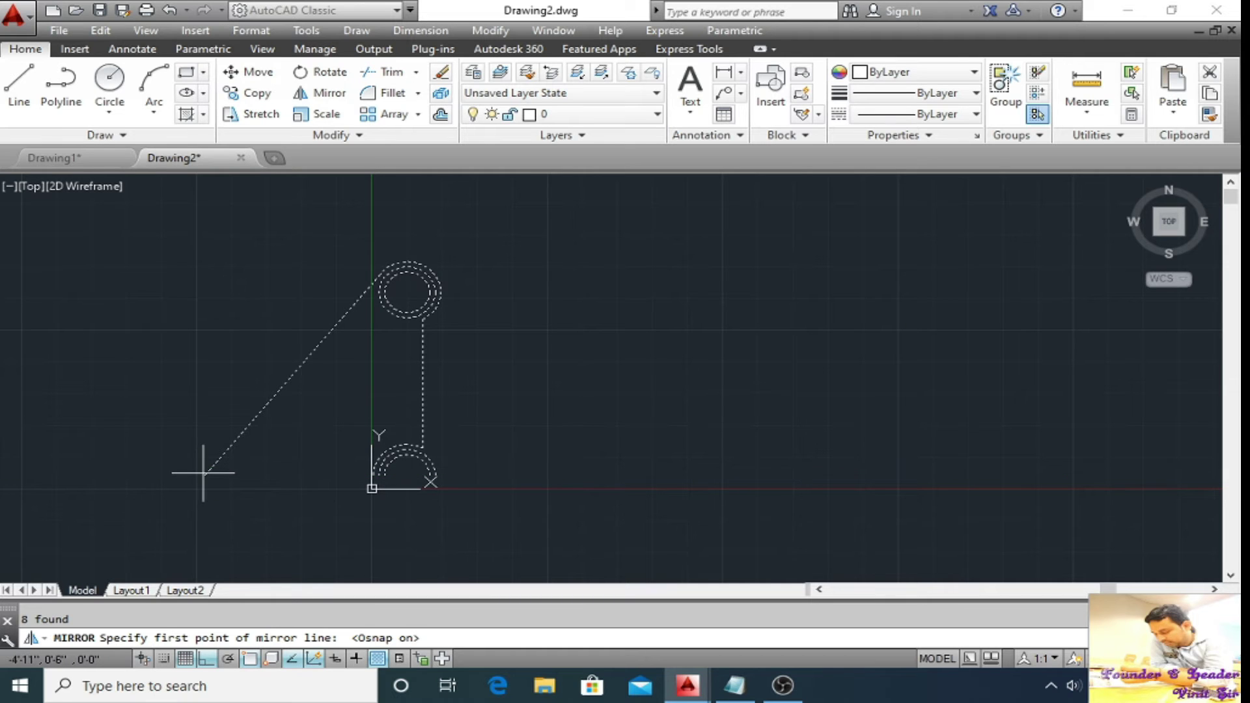
{"action": "left_click", "coordinate": [205, 475]}
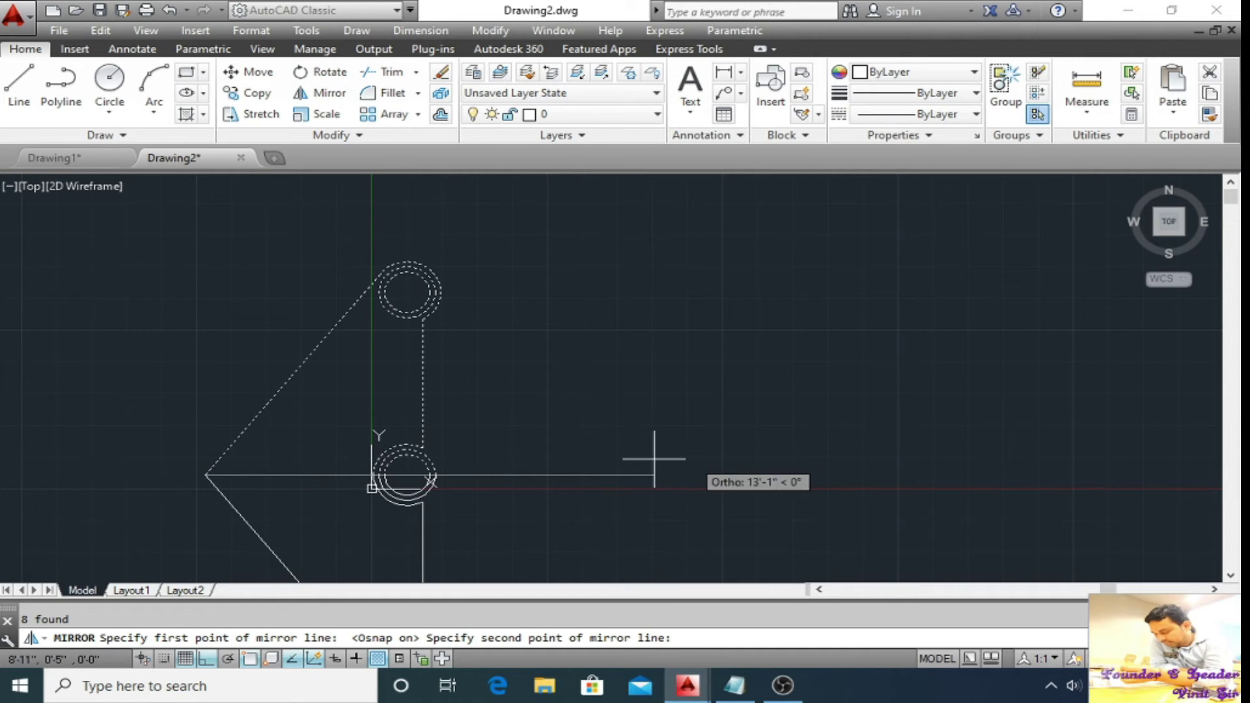
{"action": "left_click", "coordinate": [763, 454]}
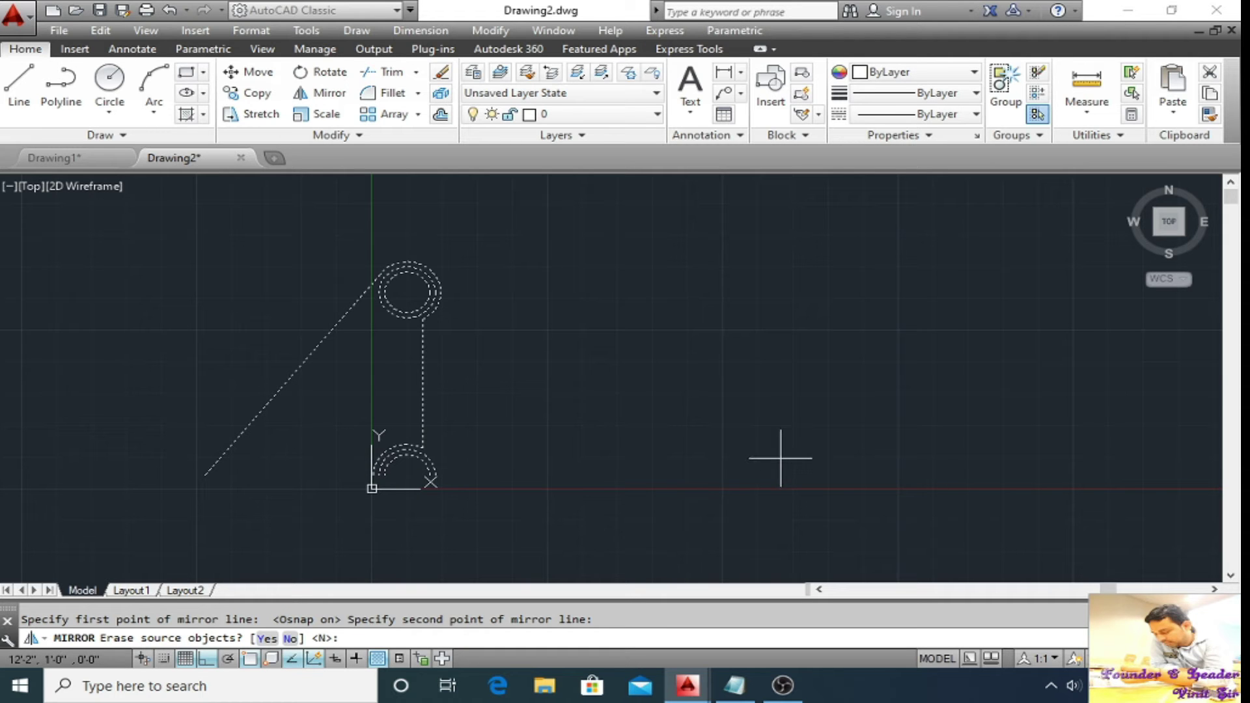
{"action": "key", "text": "Return"}
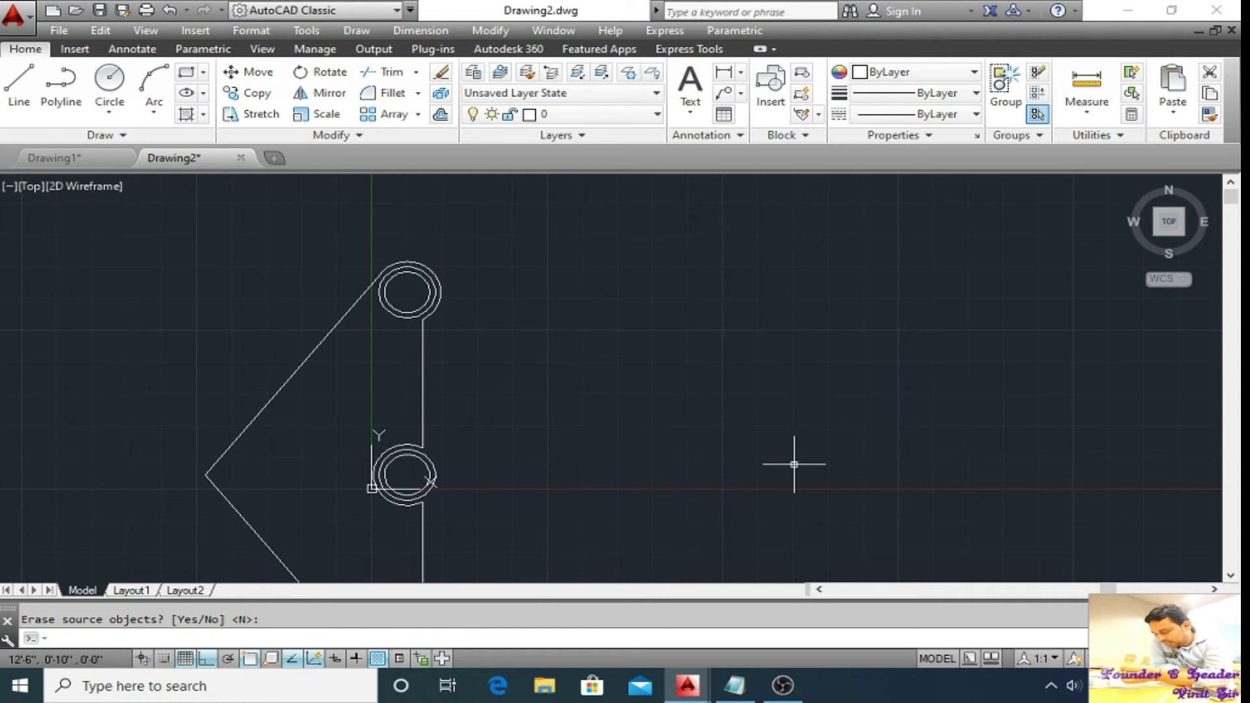
{"action": "mouse_move", "coordinate": [610, 430]}
{"action": "middle_mouse_down"}
{"action": "mouse_move", "coordinate": [589, 362]}
{"action": "mouse_move", "coordinate": [598, 334]}
{"action": "middle_mouse_up"}
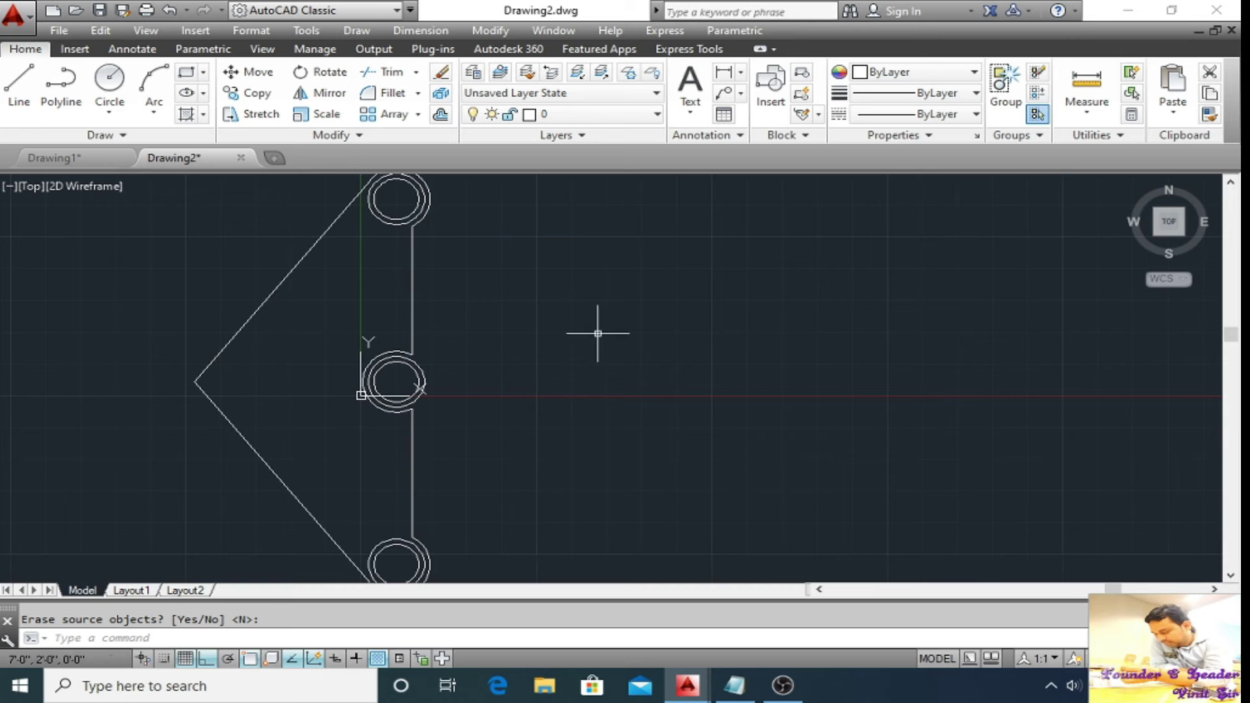
{"action": "scroll", "coordinate": [597, 334], "scroll_direction": "down", "scroll_amount": 2}
{"action": "middle_click_drag", "start_coordinate": [558, 404], "coordinate": [530, 397]}
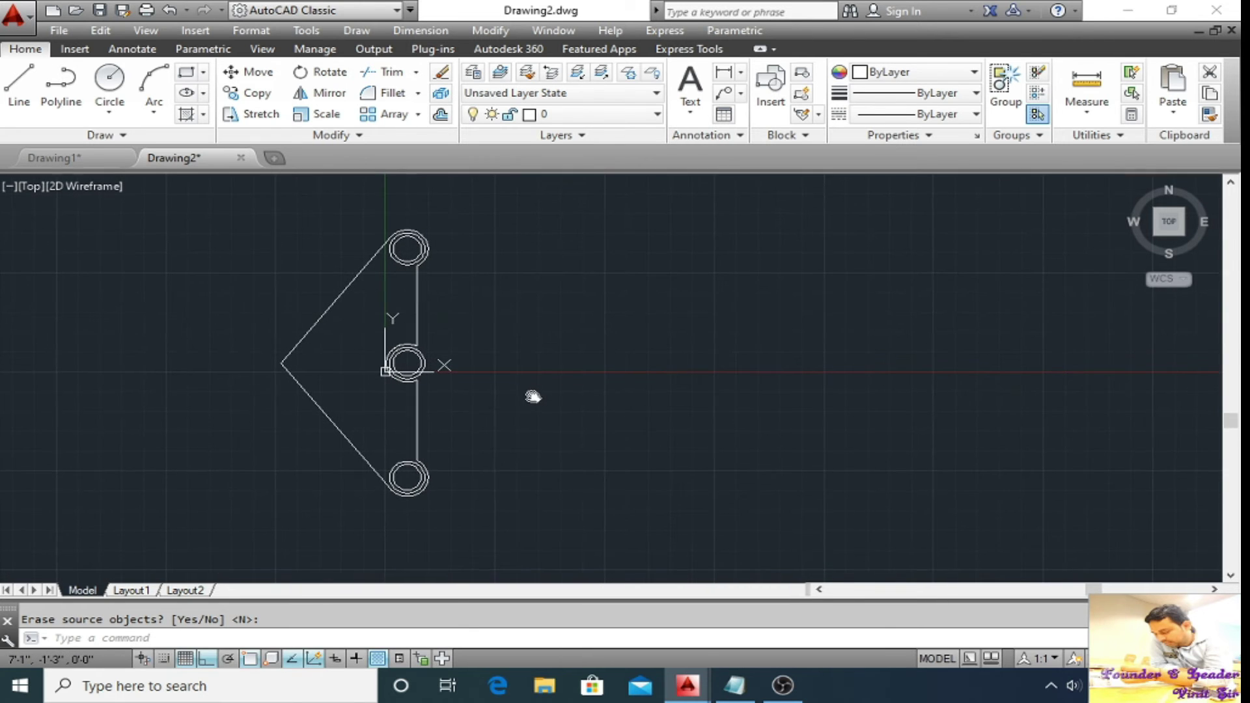
{"action": "left_click", "coordinate": [440, 411]}
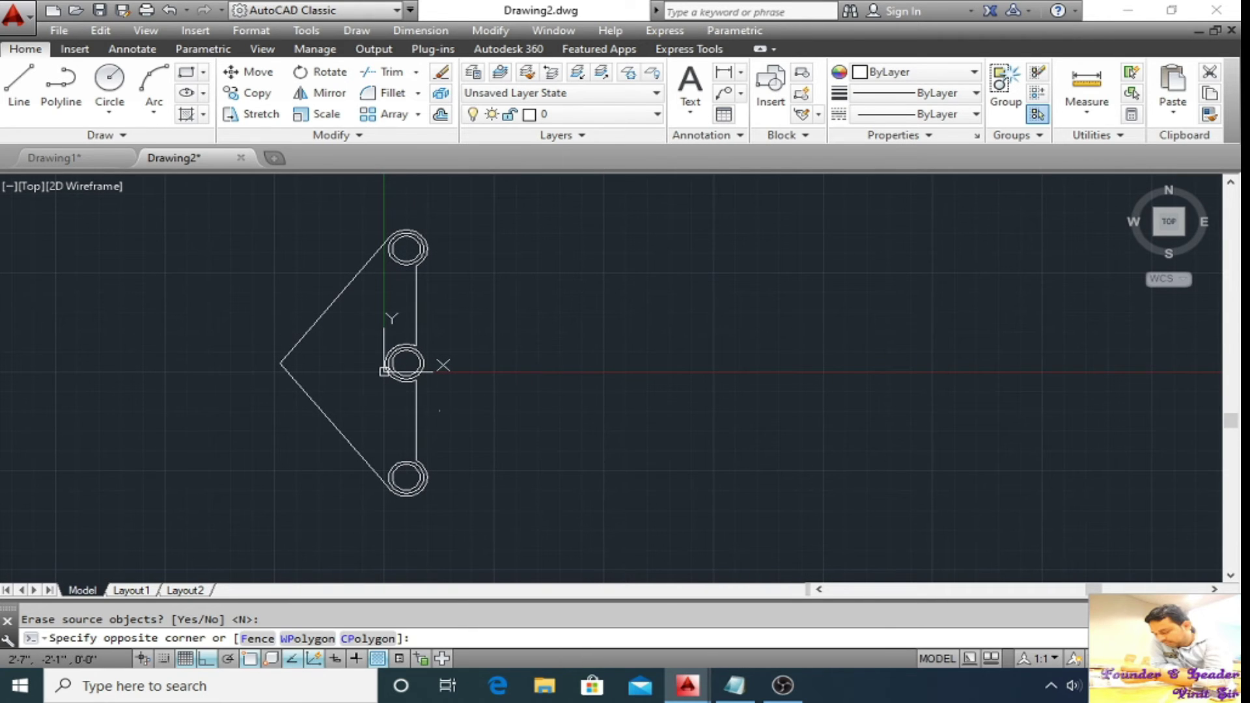
{"action": "left_click", "coordinate": [319, 489]}
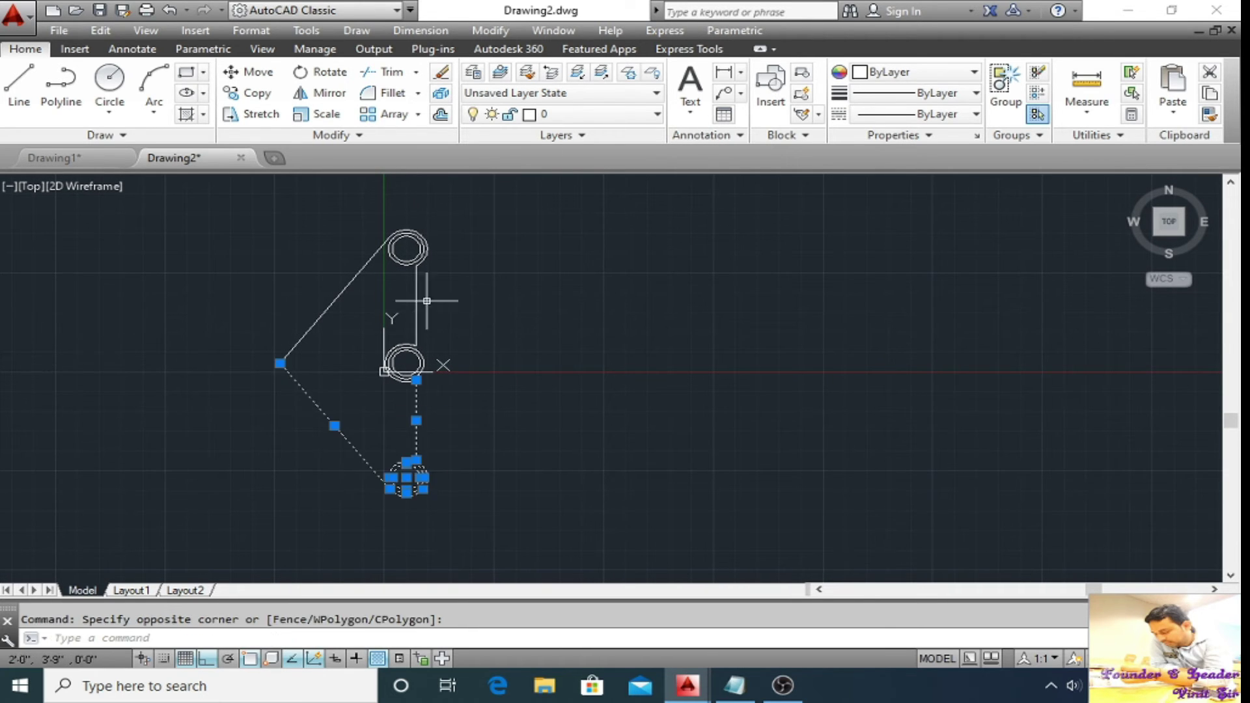
{"action": "left_click", "coordinate": [358, 293]}
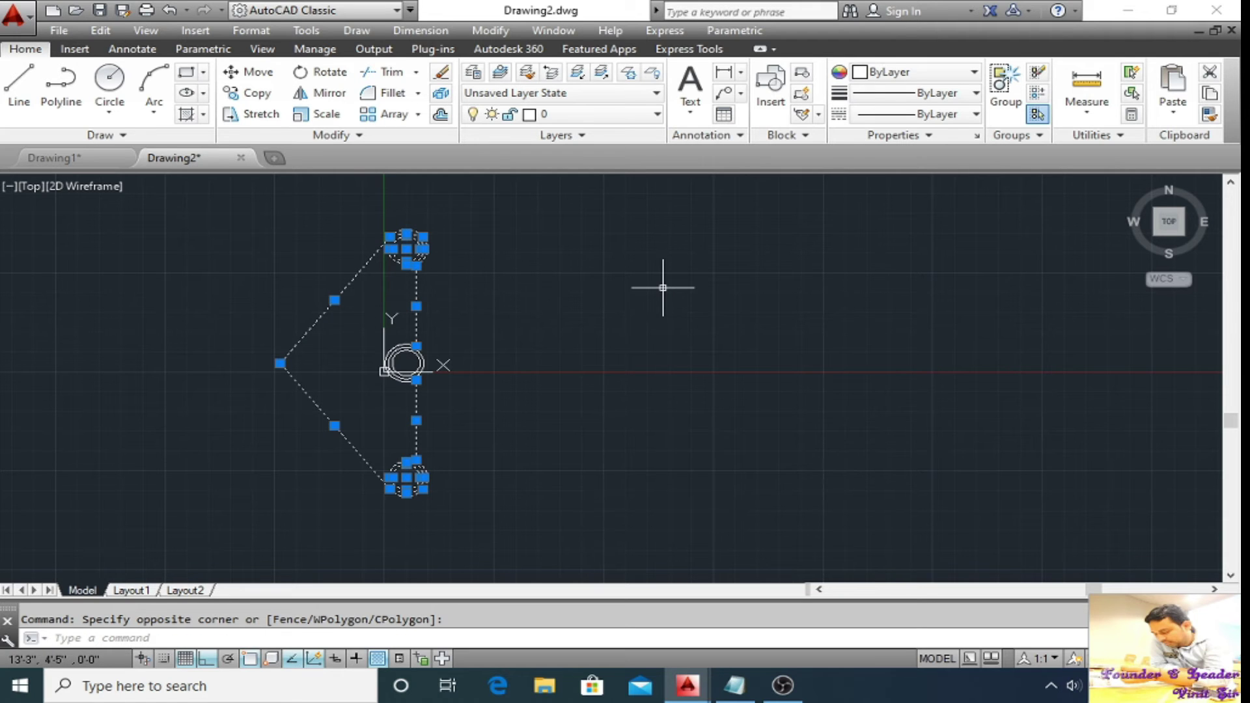
{"action": "key", "text": "Escape"}
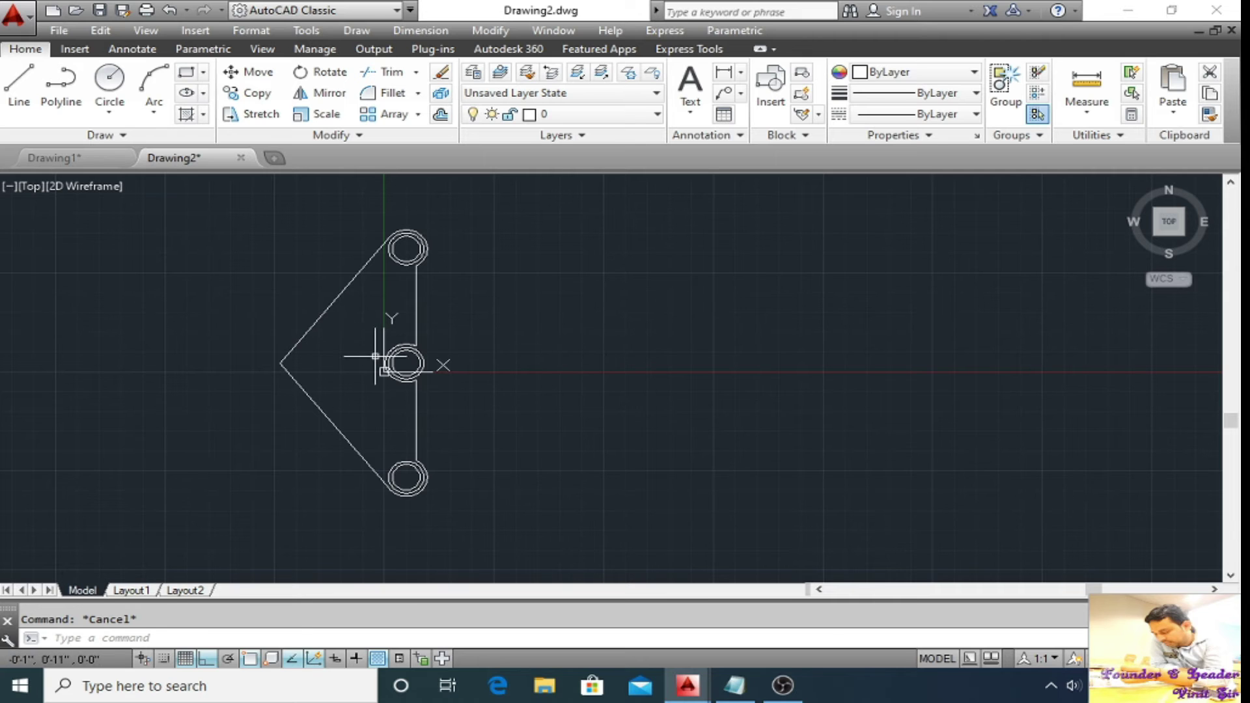
{"action": "left_click", "coordinate": [543, 366]}
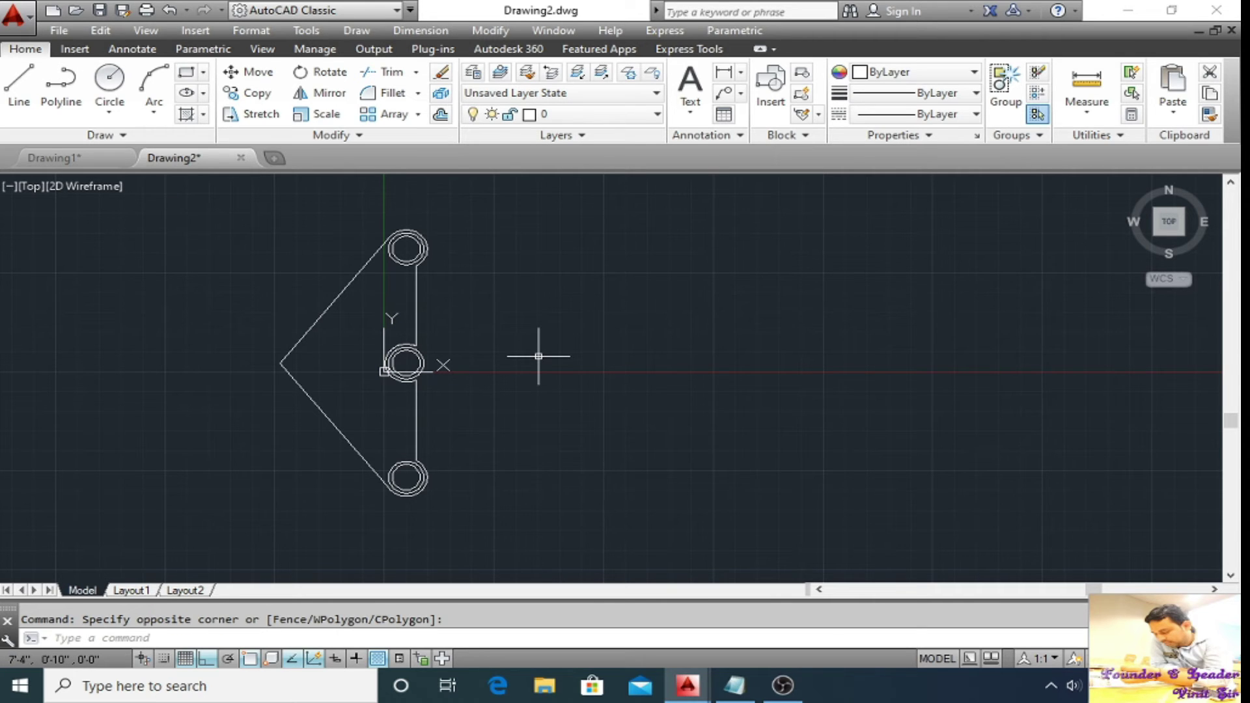
{"action": "type", "text": "J"}
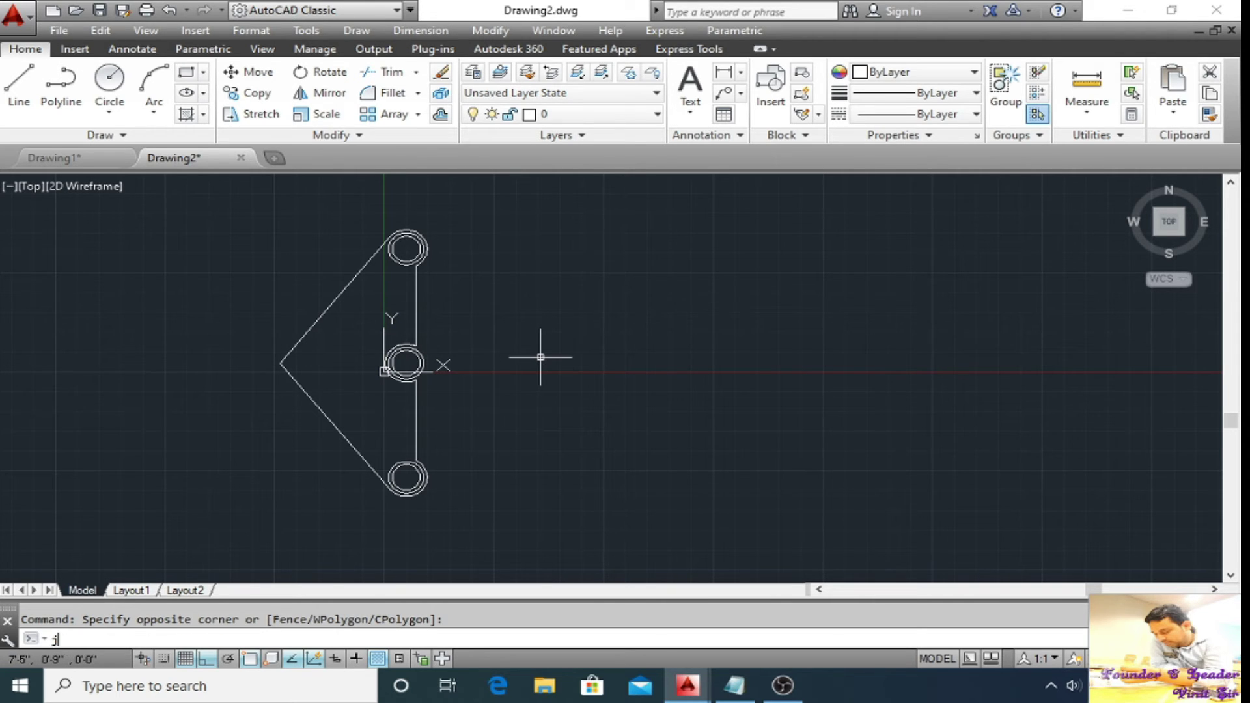
{"action": "key", "text": "Return"}
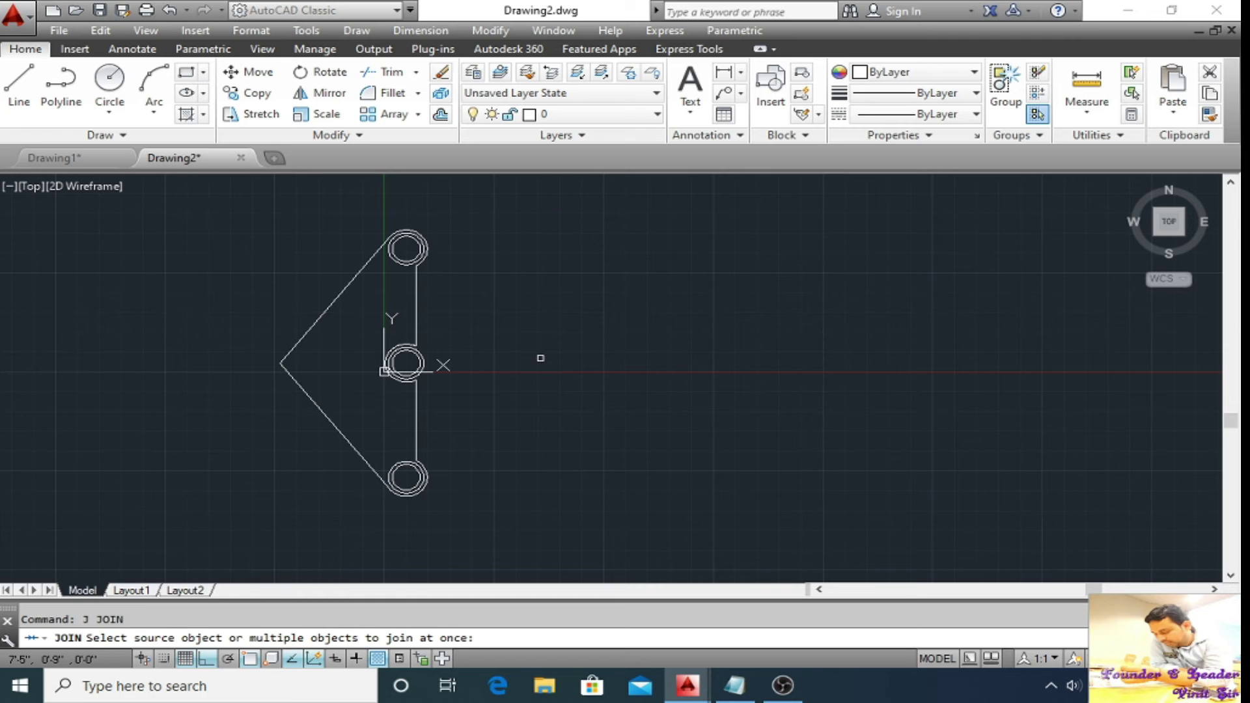
{"action": "left_click", "coordinate": [497, 561]}
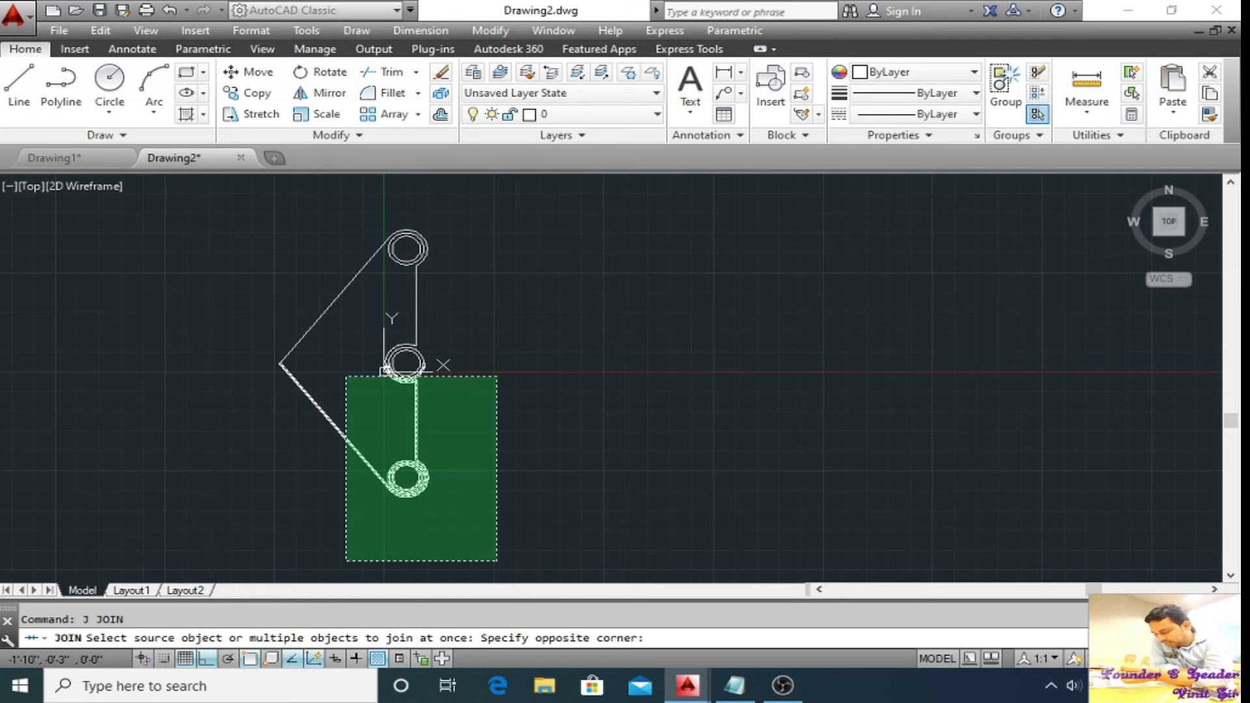
{"action": "left_click", "coordinate": [253, 204]}
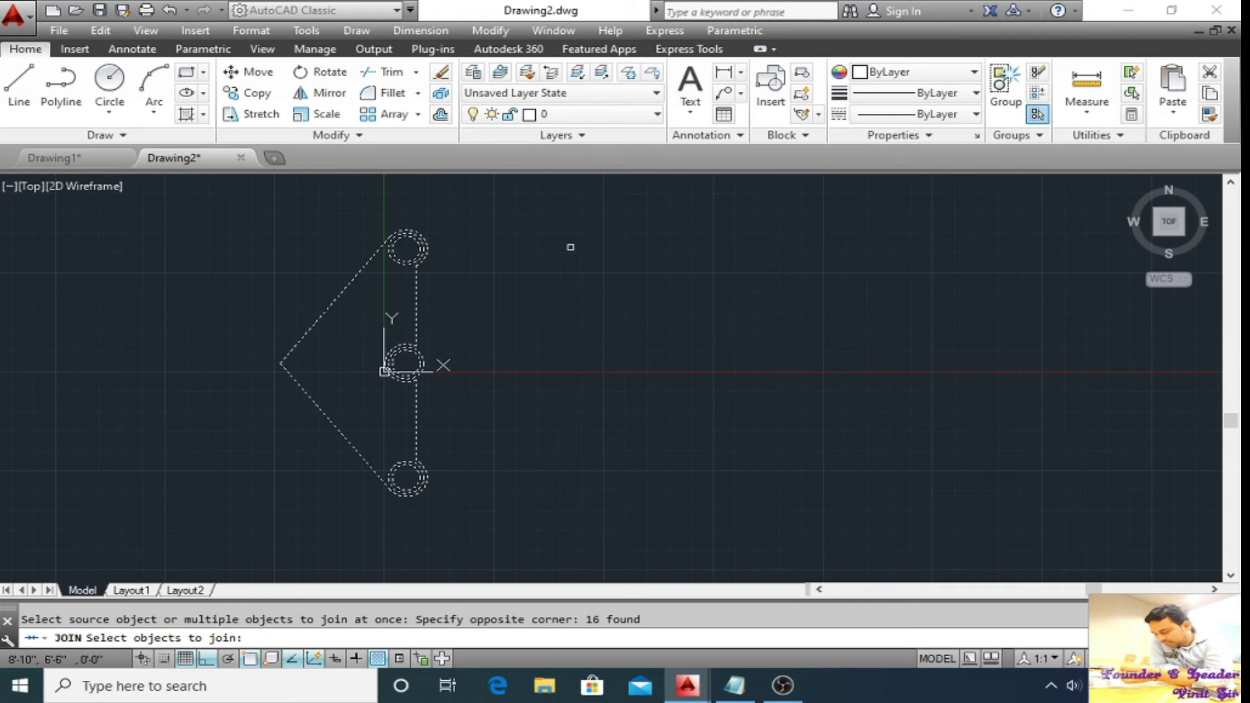
{"action": "key", "text": "Escape"}
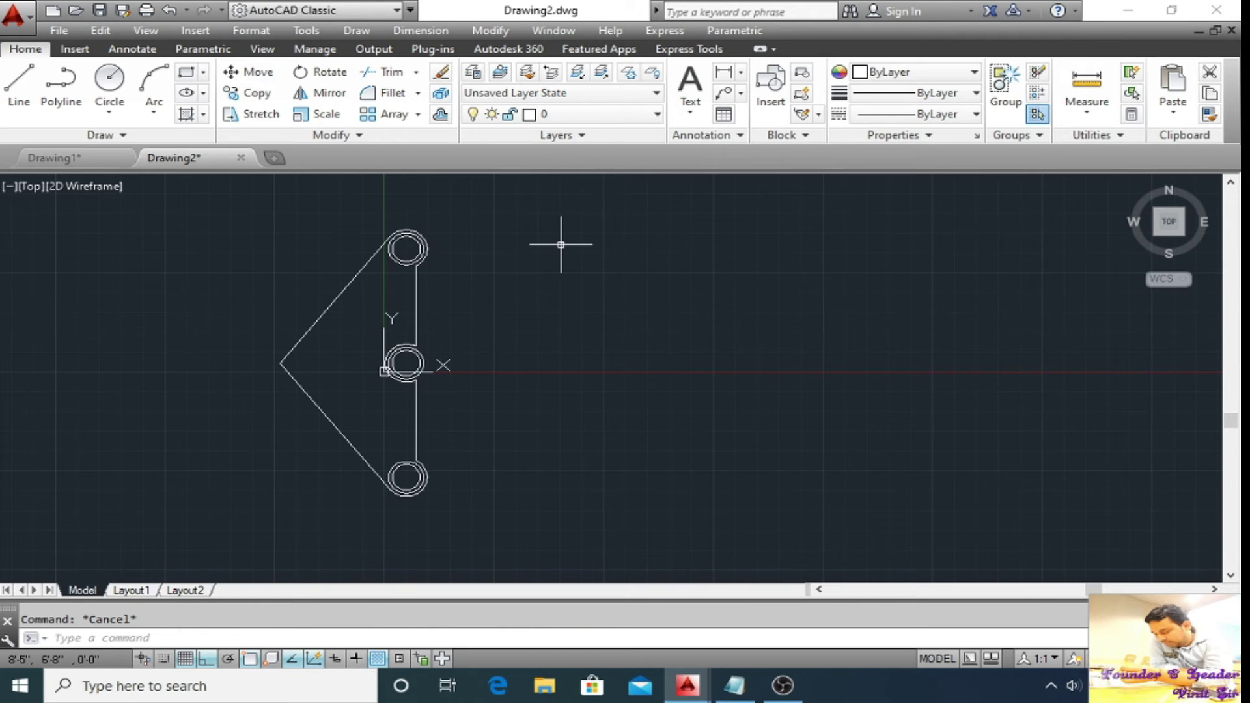
Start a Join and select both slanted lines, the upper outer arc, the upper vertical line and both outer arcs of the middle circle.
{"action": "type", "text": "j"}
{"action": "key", "text": "Return"}
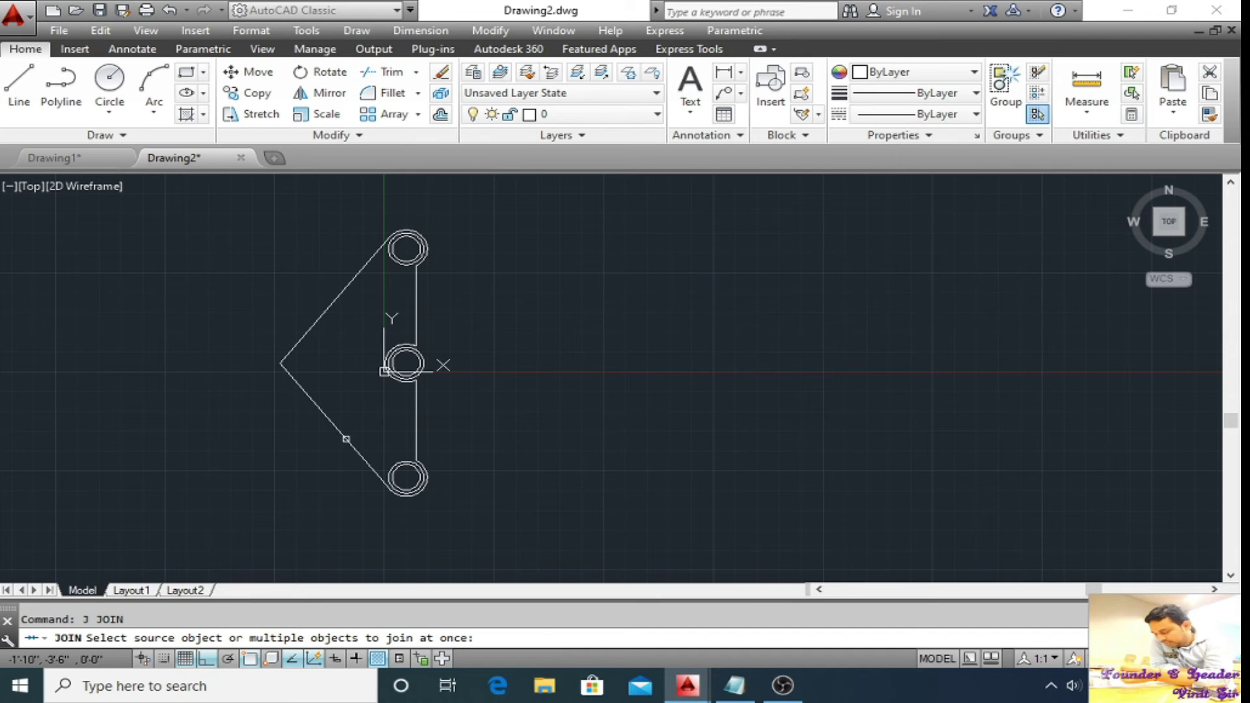
{"action": "left_click", "coordinate": [312, 407]}
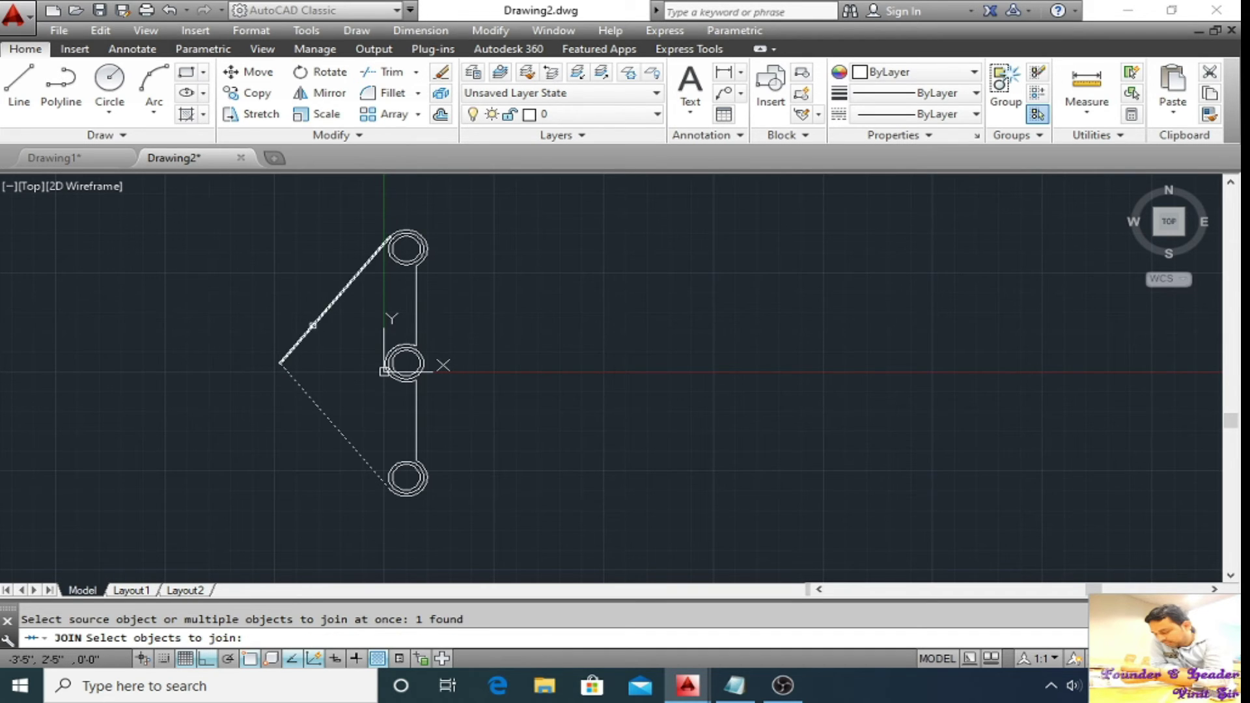
{"action": "left_click", "coordinate": [310, 323]}
{"action": "left_click", "coordinate": [369, 280]}
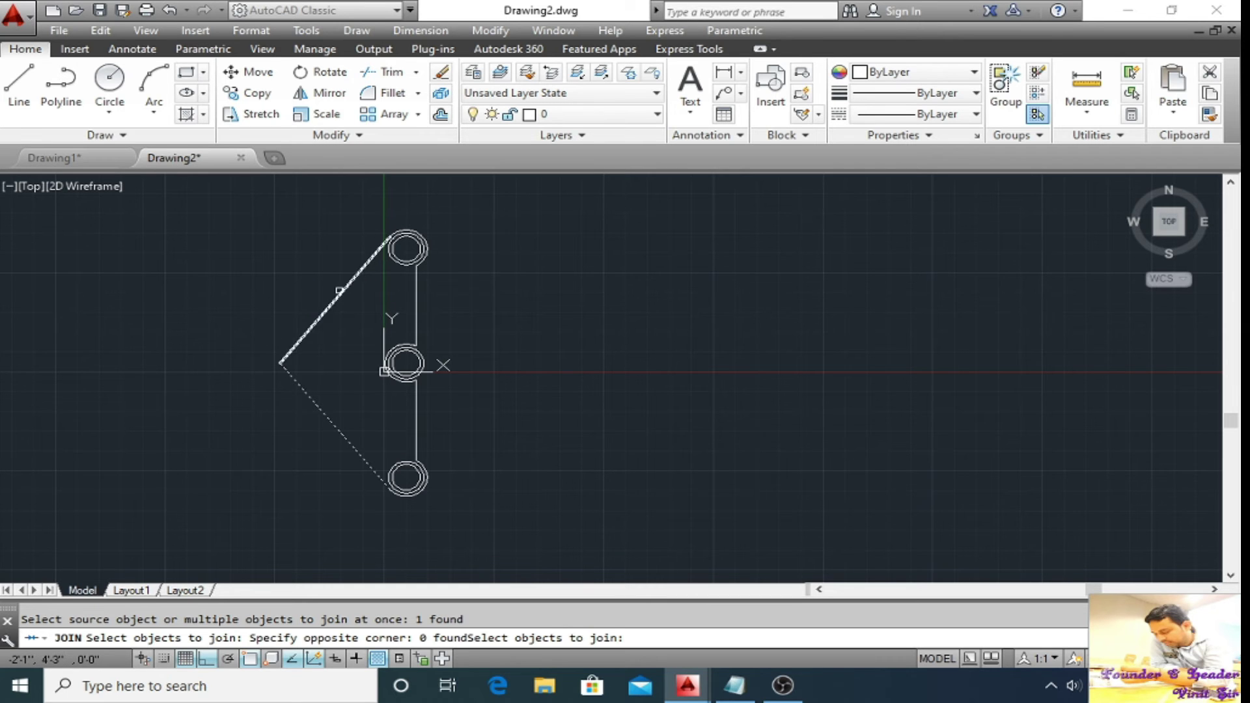
{"action": "left_click", "coordinate": [345, 287]}
{"action": "scroll", "coordinate": [419, 238], "scroll_direction": "up", "scroll_amount": 4}
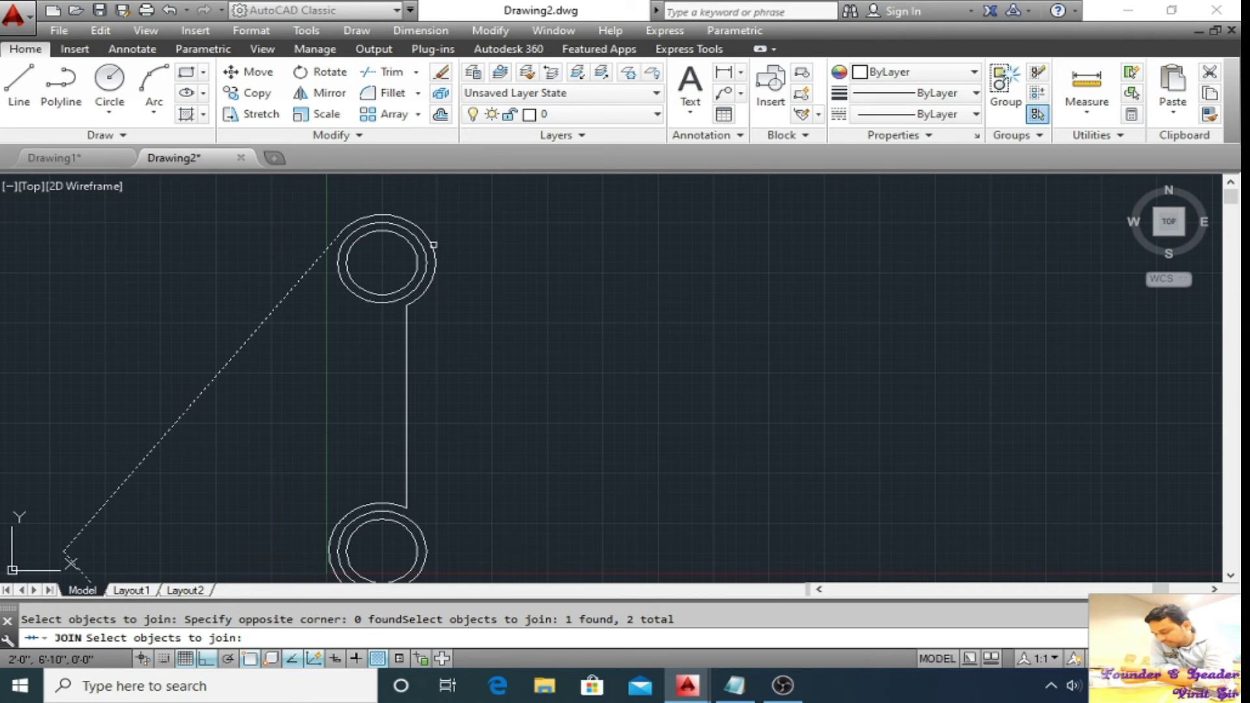
{"action": "left_click", "coordinate": [434, 249]}
{"action": "left_click", "coordinate": [404, 355]}
{"action": "middle_click_drag", "start_coordinate": [396, 423], "coordinate": [394, 343]}
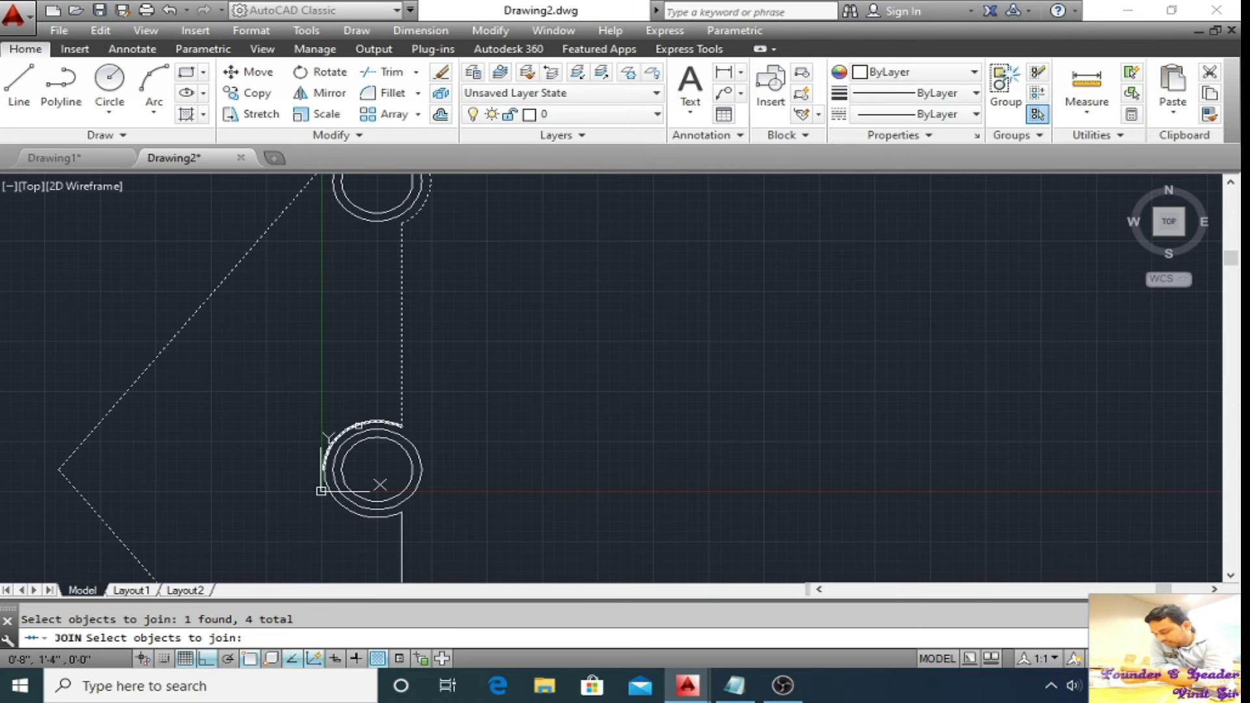
{"action": "left_click", "coordinate": [352, 424]}
{"action": "left_click", "coordinate": [348, 510]}
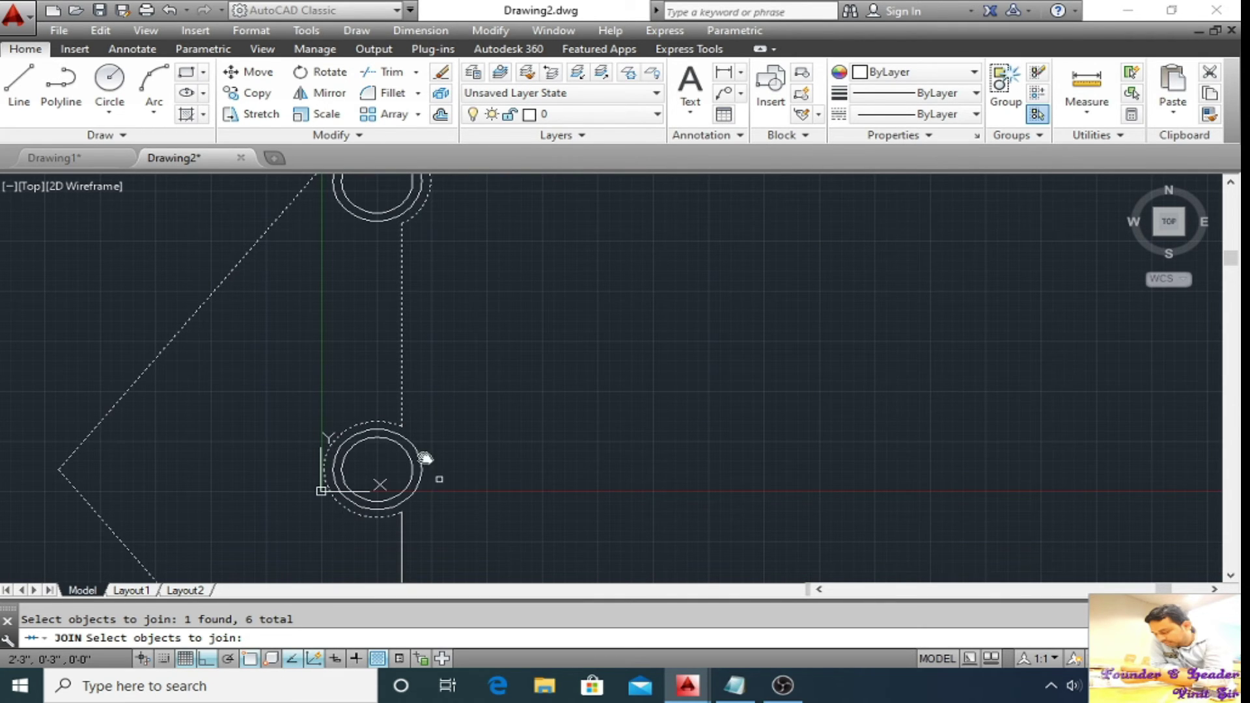
Add the lower vertical line and the lower outer arc to the selection and join the whole outline into one polyline.
{"action": "middle_click_drag", "start_coordinate": [425, 459], "coordinate": [378, 335]}
{"action": "left_click", "coordinate": [357, 444]}
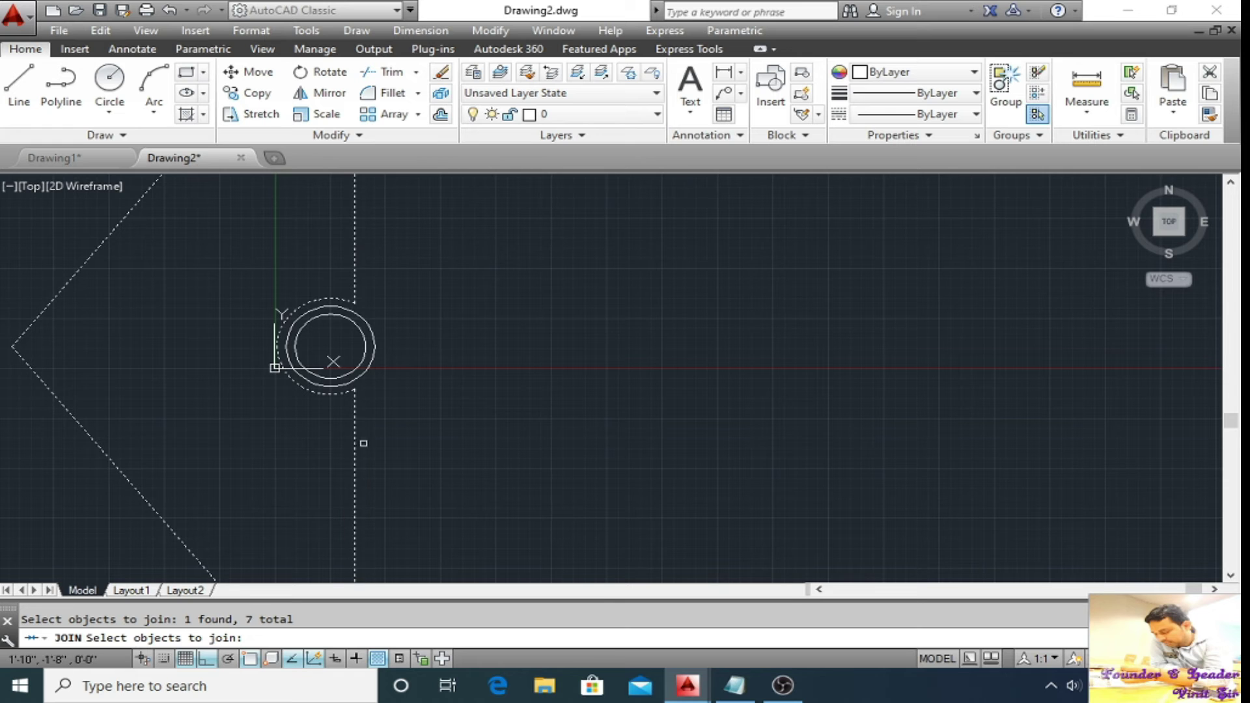
{"action": "scroll", "coordinate": [393, 452], "scroll_direction": "down", "scroll_amount": 2}
{"action": "mouse_move", "coordinate": [399, 429]}
{"action": "middle_mouse_down"}
{"action": "mouse_move", "coordinate": [371, 365]}
{"action": "mouse_move", "coordinate": [375, 335]}
{"action": "middle_mouse_up"}
{"action": "scroll", "coordinate": [365, 459], "scroll_direction": "up", "scroll_amount": 2}
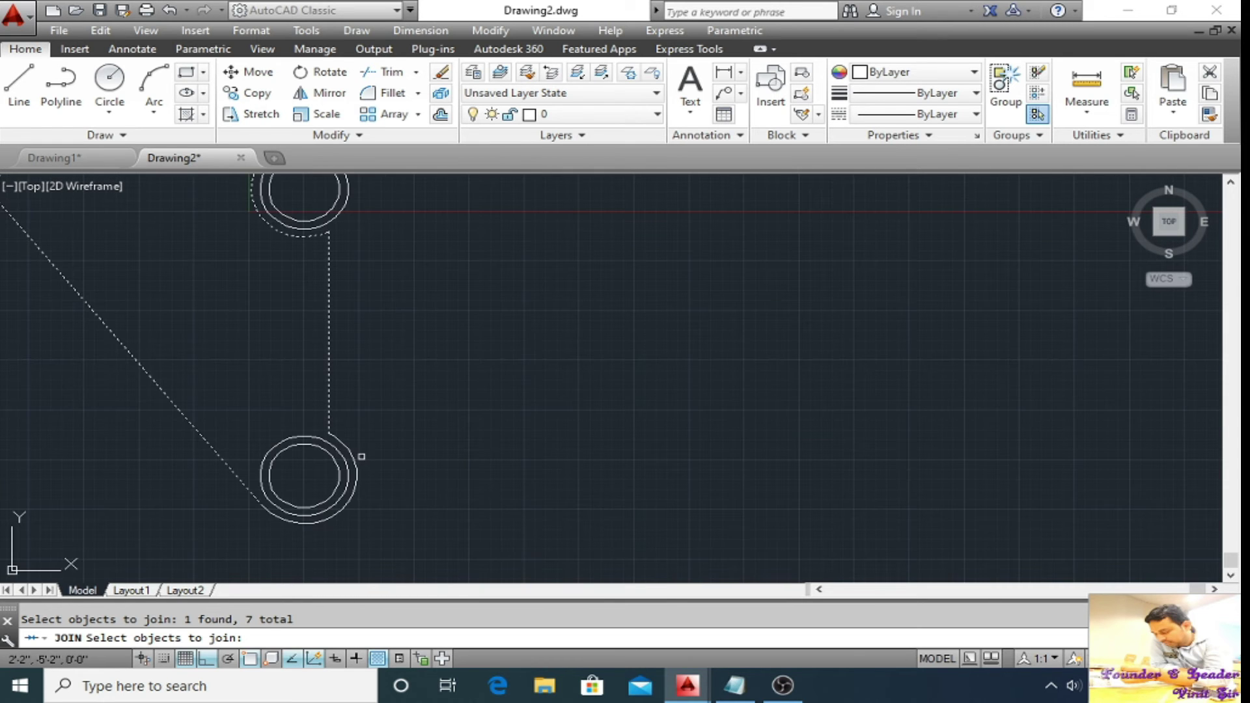
{"action": "scroll", "coordinate": [349, 449], "scroll_direction": "down", "scroll_amount": 2}
{"action": "middle_click_drag", "start_coordinate": [382, 460], "coordinate": [415, 508]}
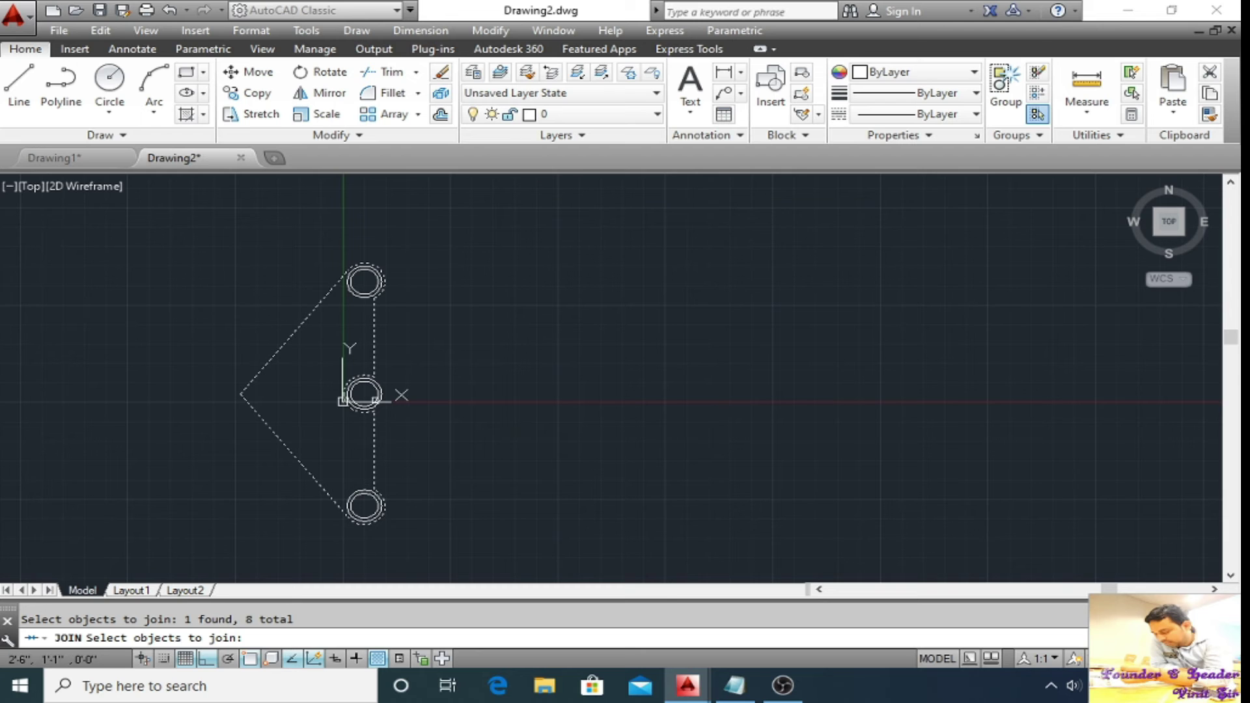
{"action": "key", "text": "Return"}
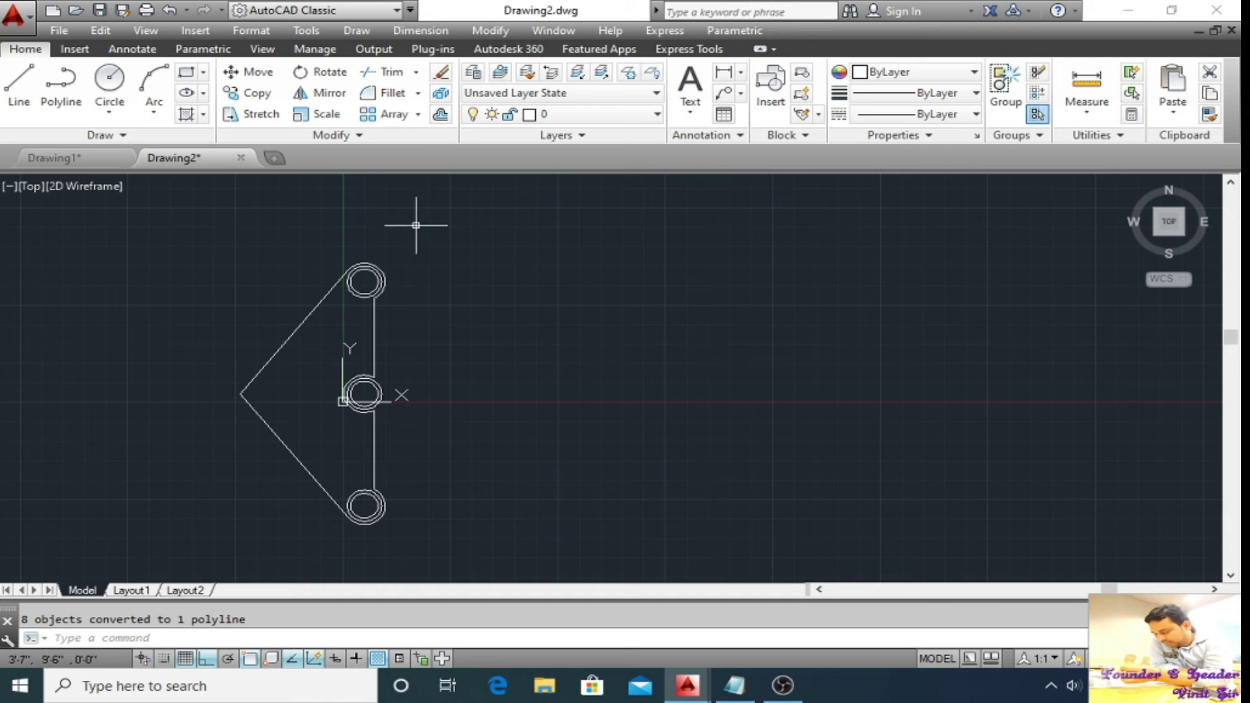
Join the half arcs of the middle set's two inner circles so that each circle becomes a closed polyline.
{"action": "left_click_drag", "start_coordinate": [487, 346], "coordinate": [475, 363]}
{"action": "type", "text": "j"}
{"action": "key", "text": "Return"}
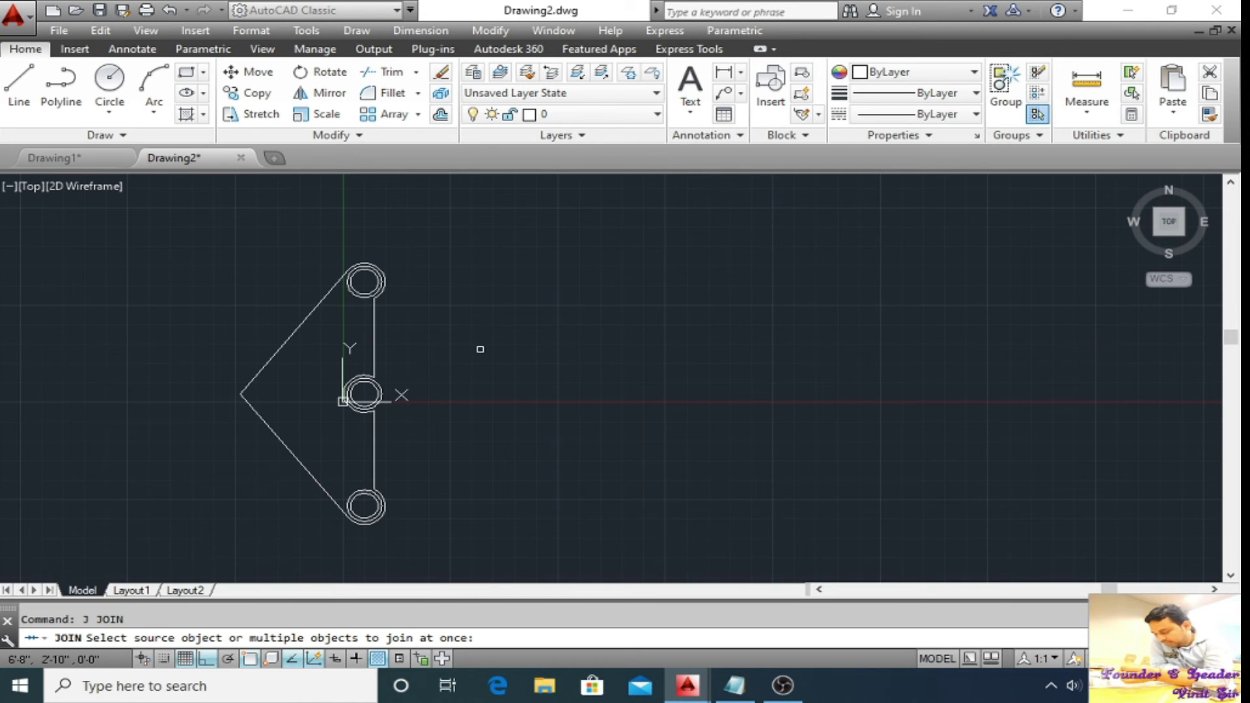
{"action": "scroll", "coordinate": [377, 371], "scroll_direction": "up", "scroll_amount": 3}
{"action": "scroll", "coordinate": [355, 356], "scroll_direction": "down", "scroll_amount": 3}
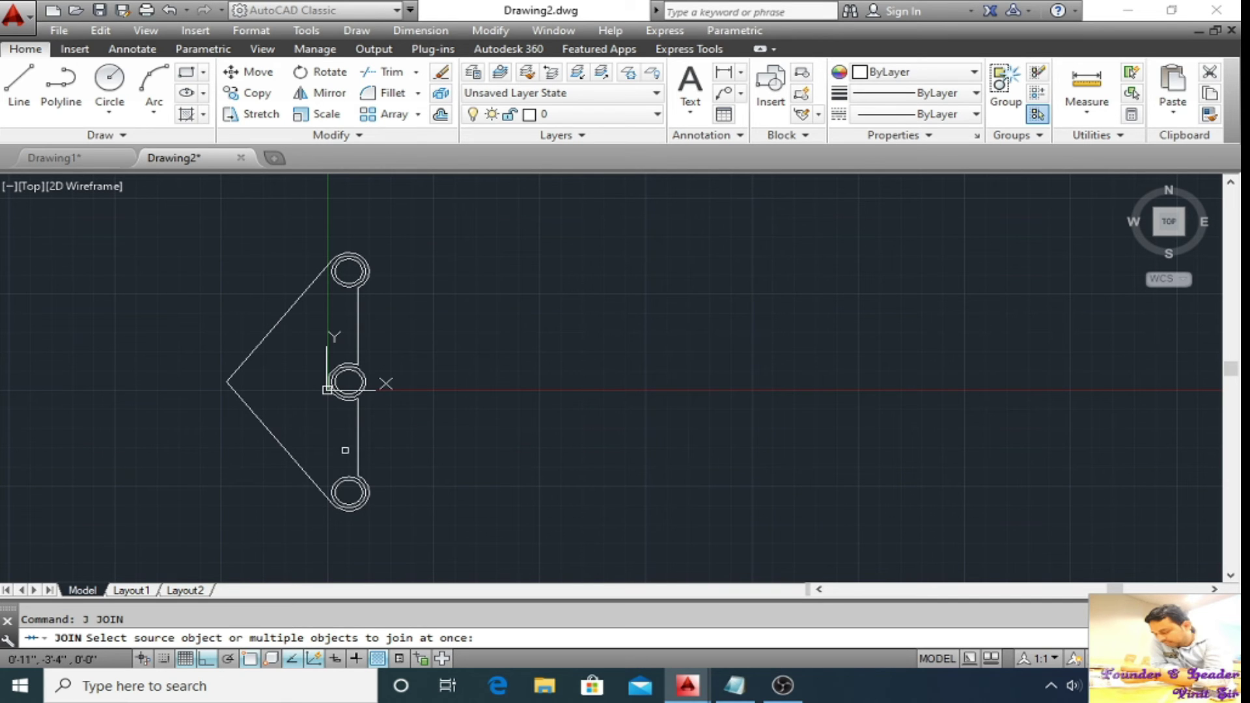
{"action": "scroll", "coordinate": [370, 280], "scroll_direction": "up", "scroll_amount": 8}
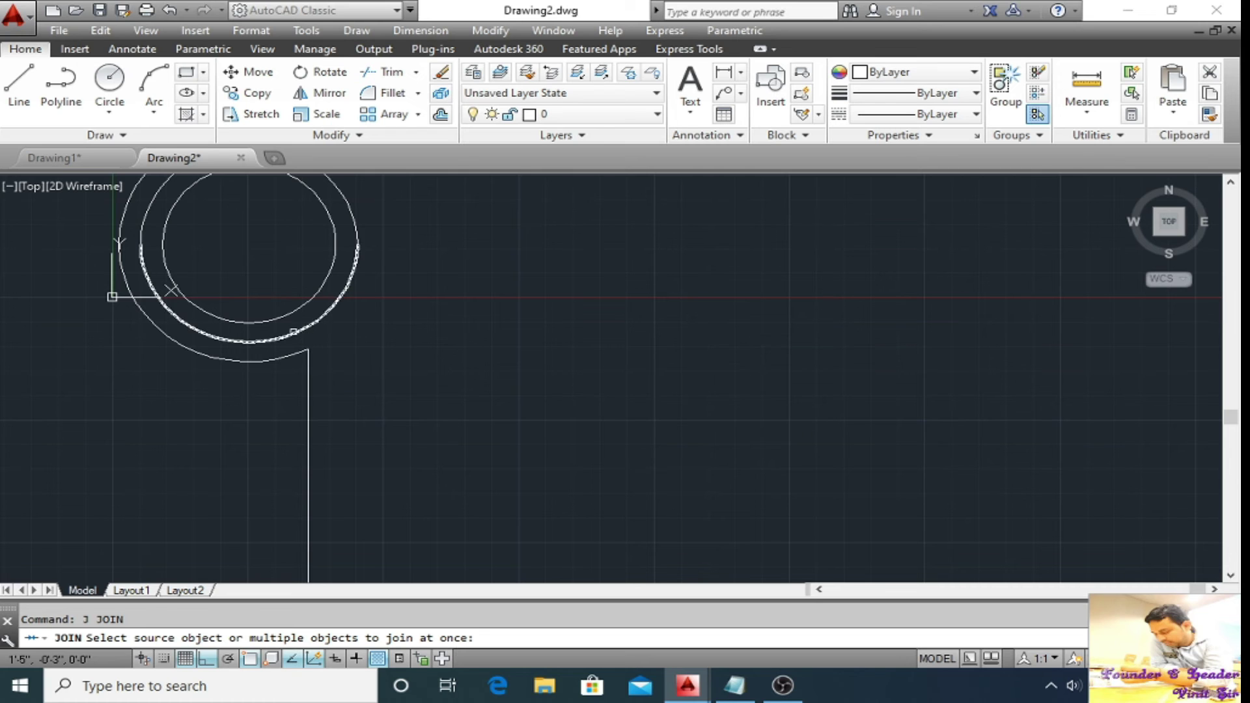
{"action": "left_click", "coordinate": [298, 333]}
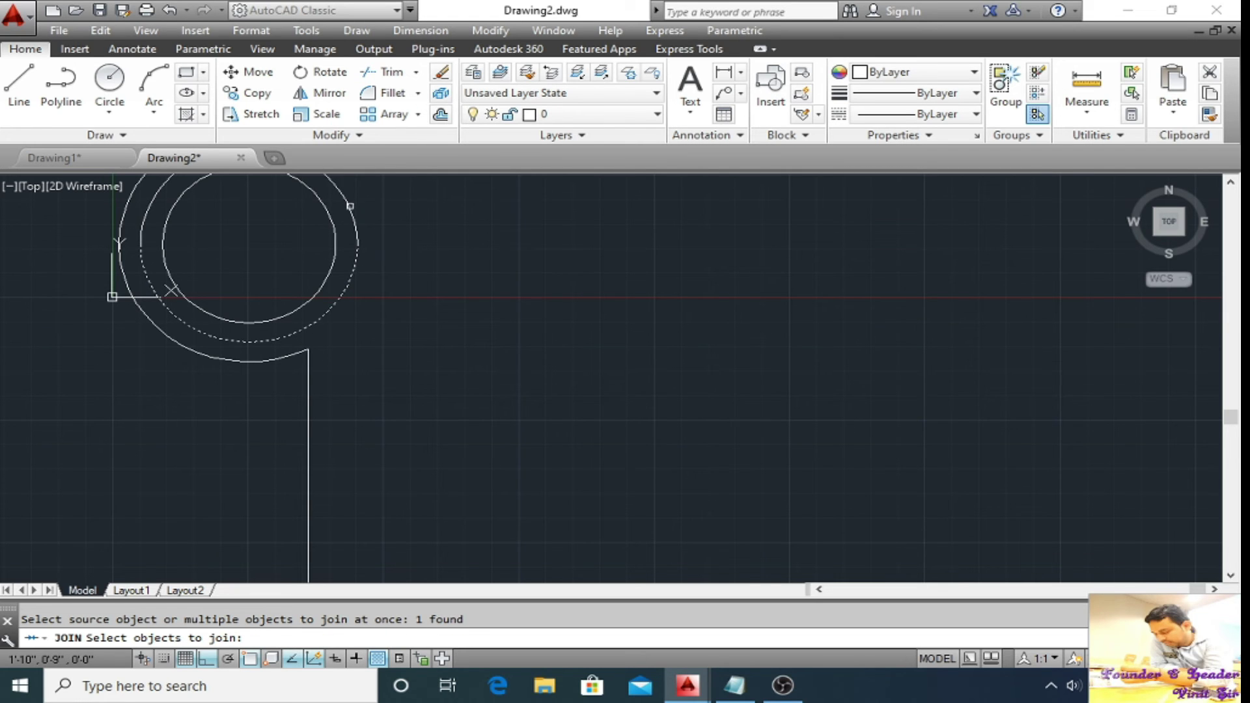
{"action": "left_click", "coordinate": [354, 212]}
{"action": "left_click", "coordinate": [338, 224]}
{"action": "left_click", "coordinate": [334, 237]}
{"action": "left_click", "coordinate": [330, 272]}
{"action": "scroll", "coordinate": [350, 287], "scroll_direction": "down", "scroll_amount": 4}
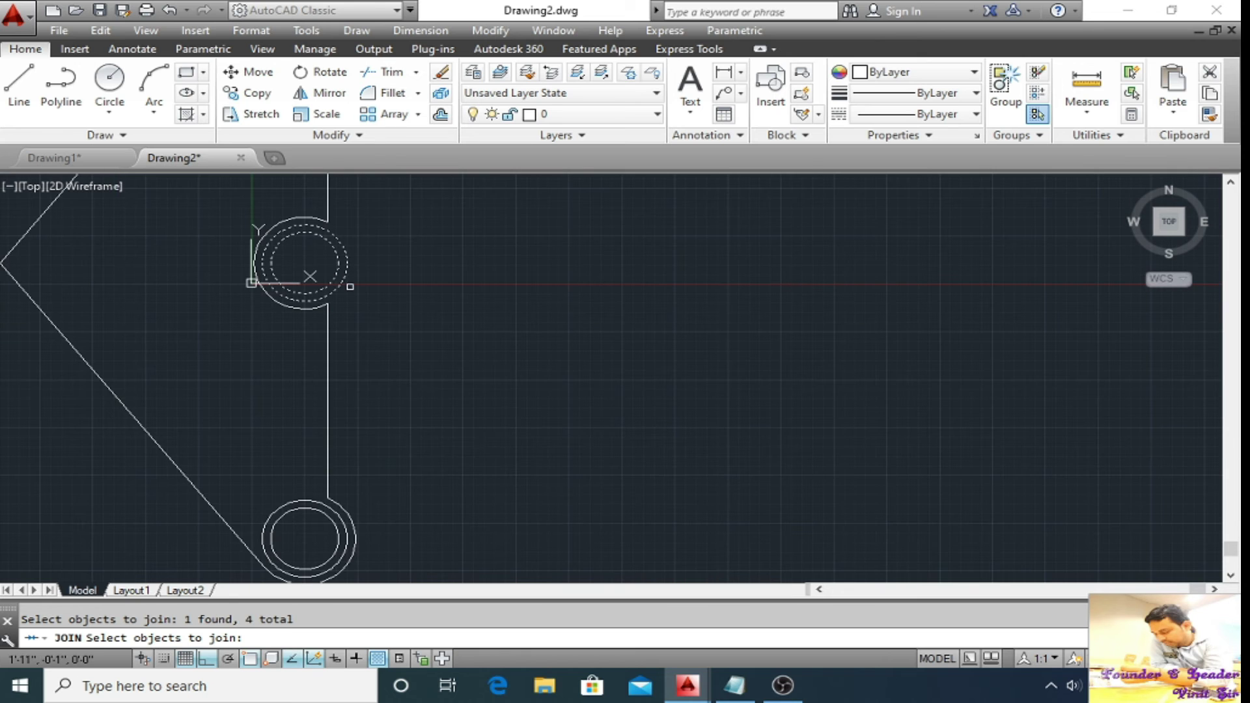
{"action": "key", "text": "Return"}
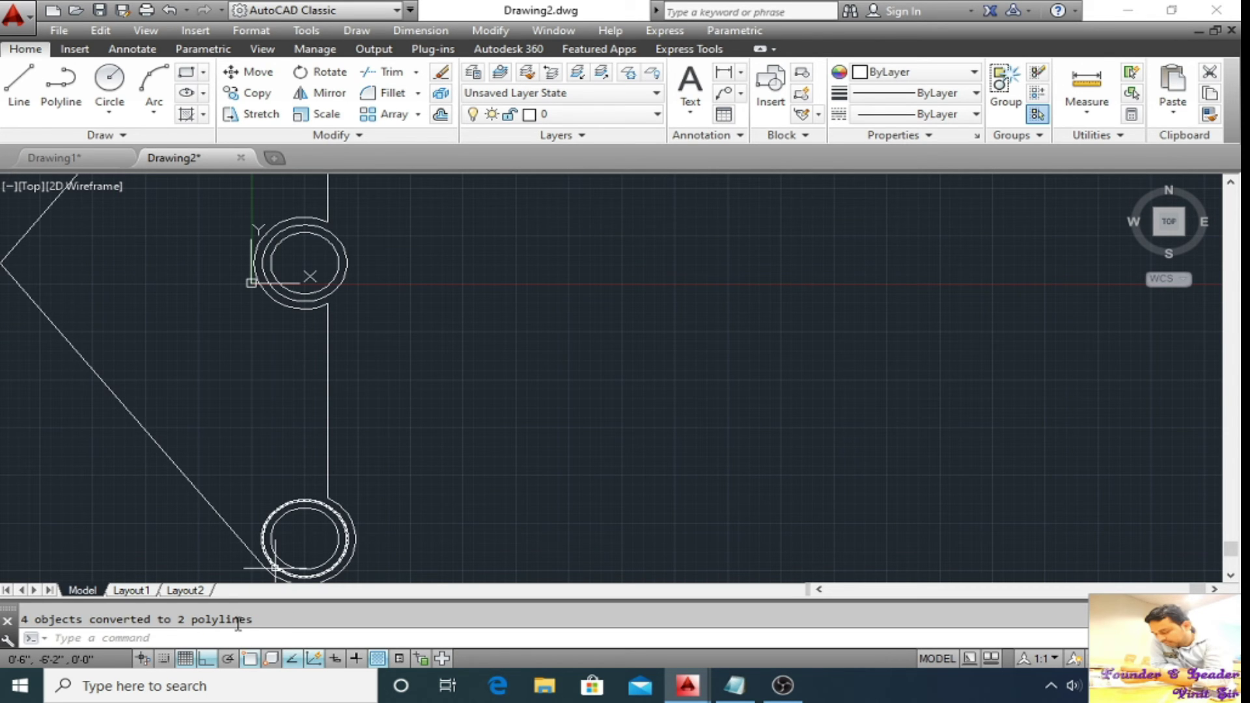
{"action": "scroll", "coordinate": [286, 495], "scroll_direction": "down", "scroll_amount": 4}
{"action": "middle_click_drag", "start_coordinate": [384, 425], "coordinate": [505, 450]}
{"action": "left_click", "coordinate": [556, 382]}
{"action": "left_click", "coordinate": [556, 383]}
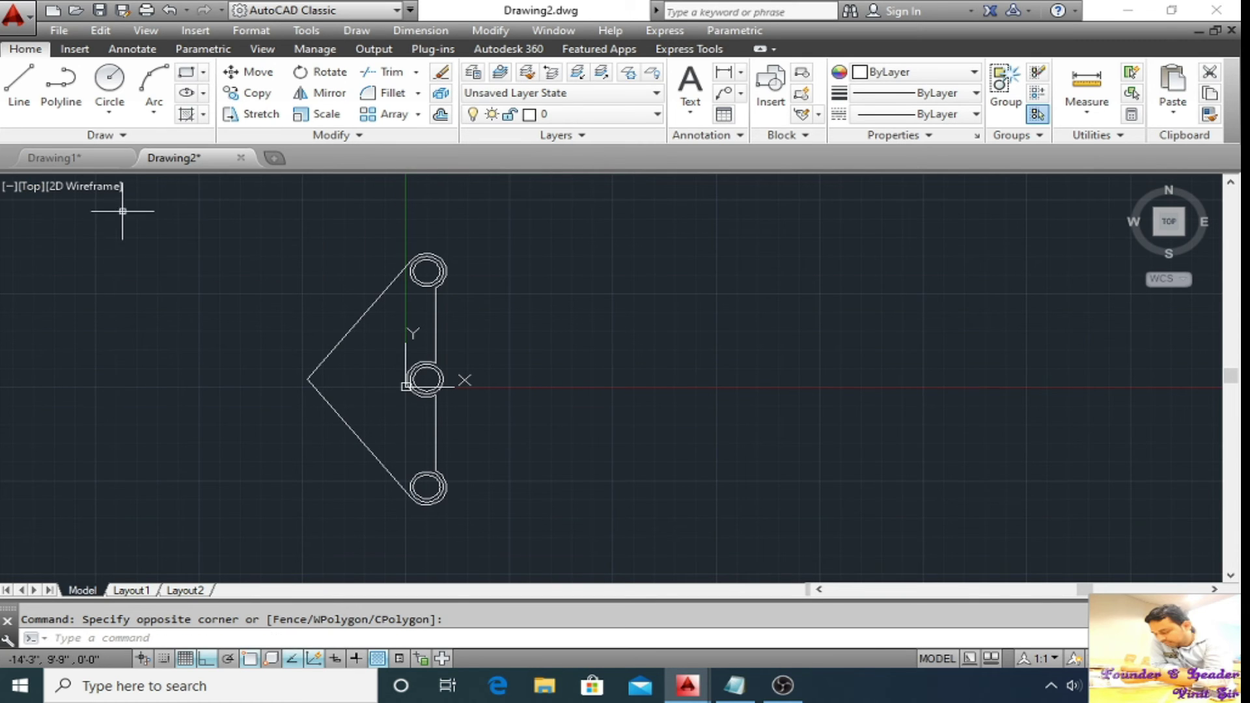
{"action": "left_click", "coordinate": [102, 245]}
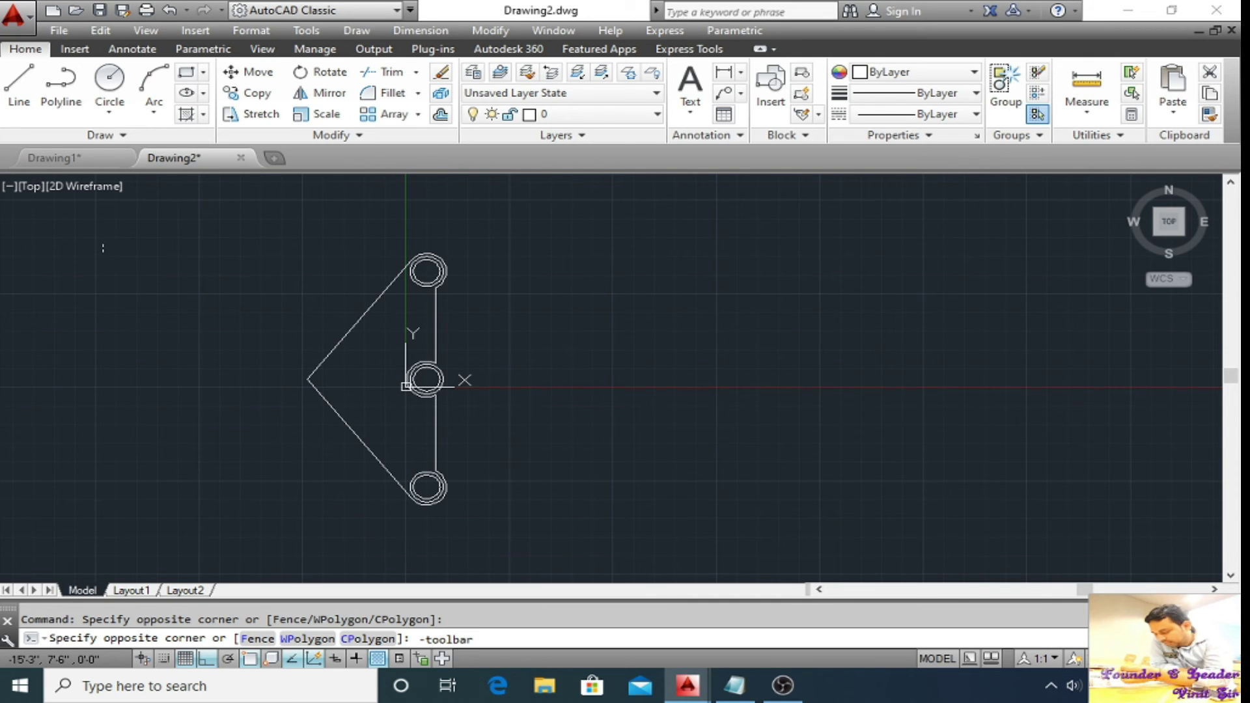
{"action": "key", "text": "Return"}
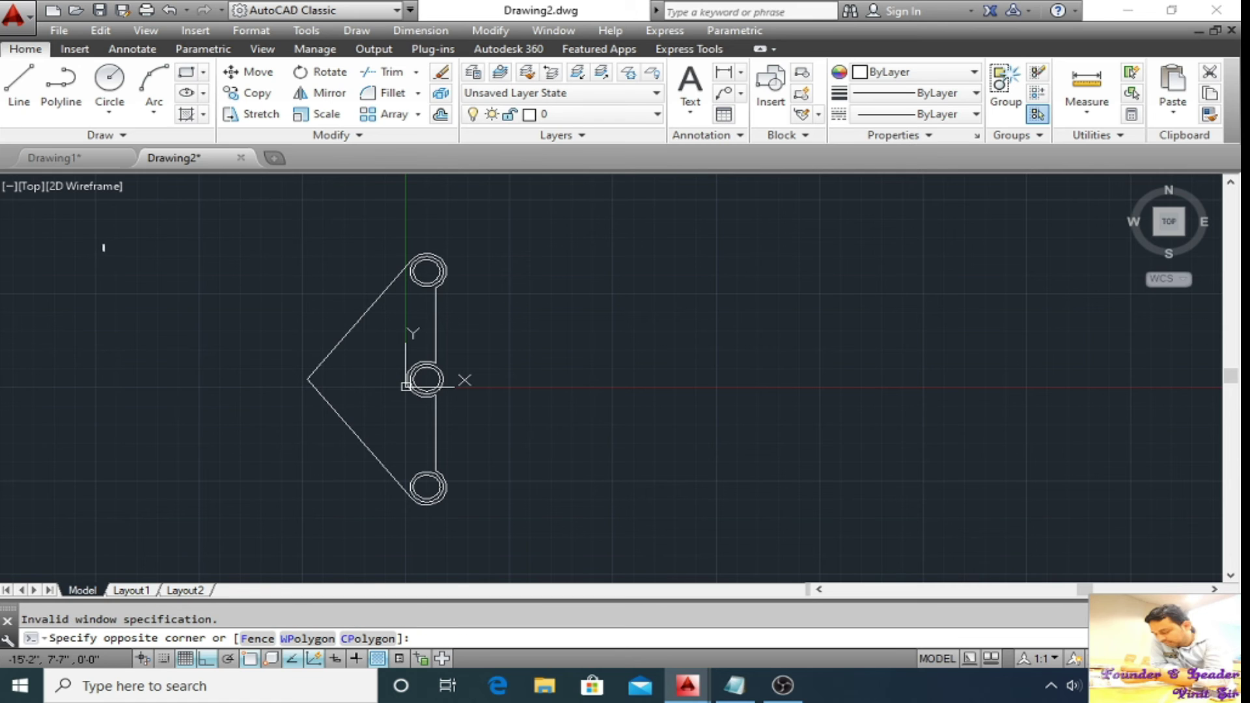
{"action": "left_click", "coordinate": [195, 271]}
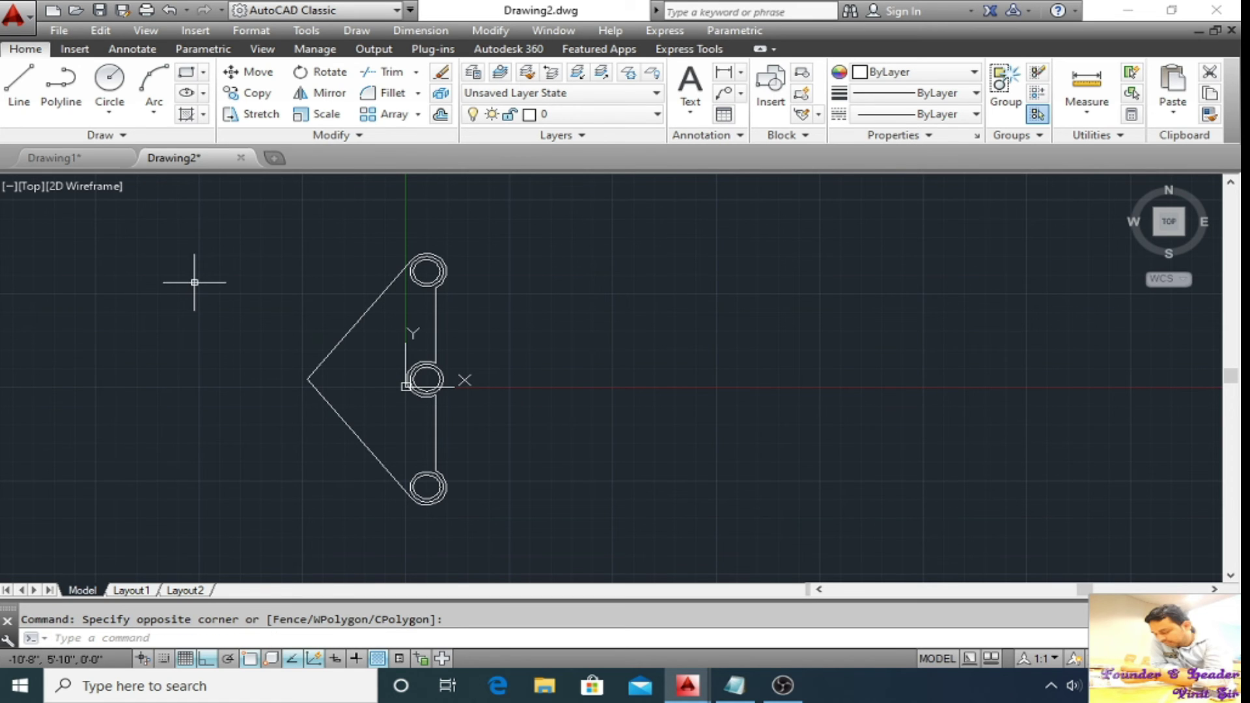
{"action": "right_click", "coordinate": [192, 281]}
{"action": "key", "text": "Escape"}
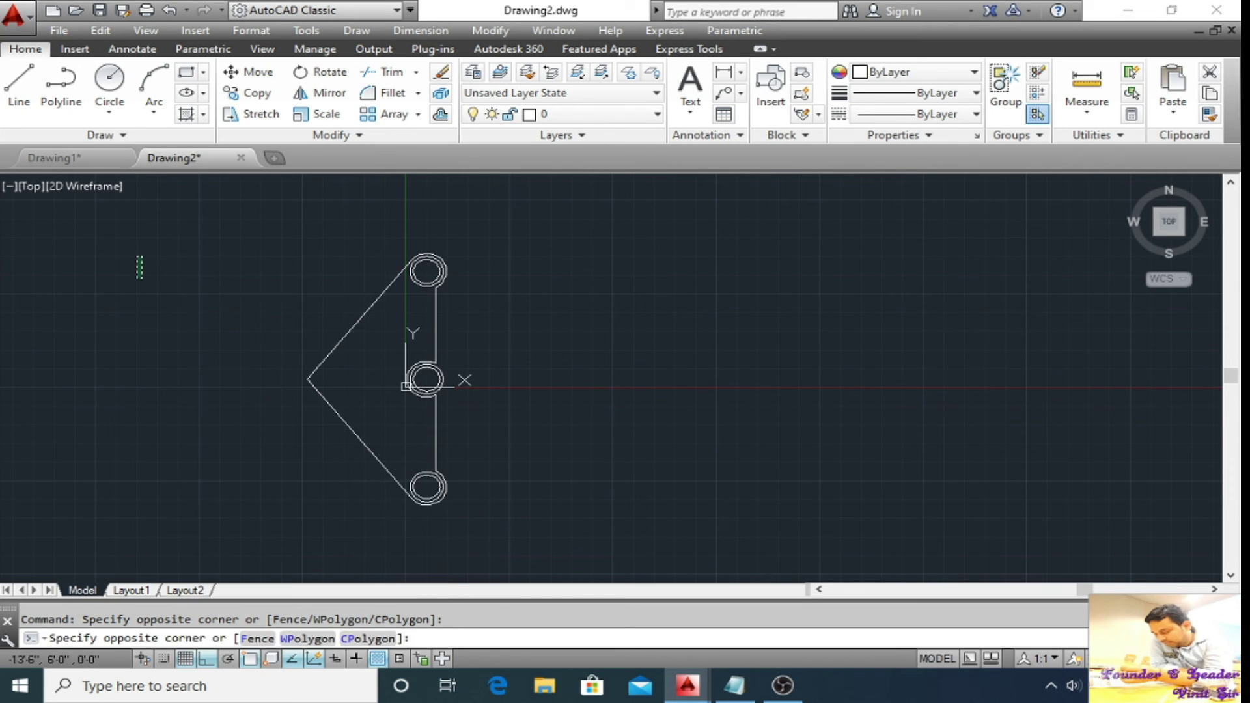
Display the View toolbar using the -TOOLBAR command with the toolbar name view and the default Show option.
{"action": "type", "text": "-TOOLb"}
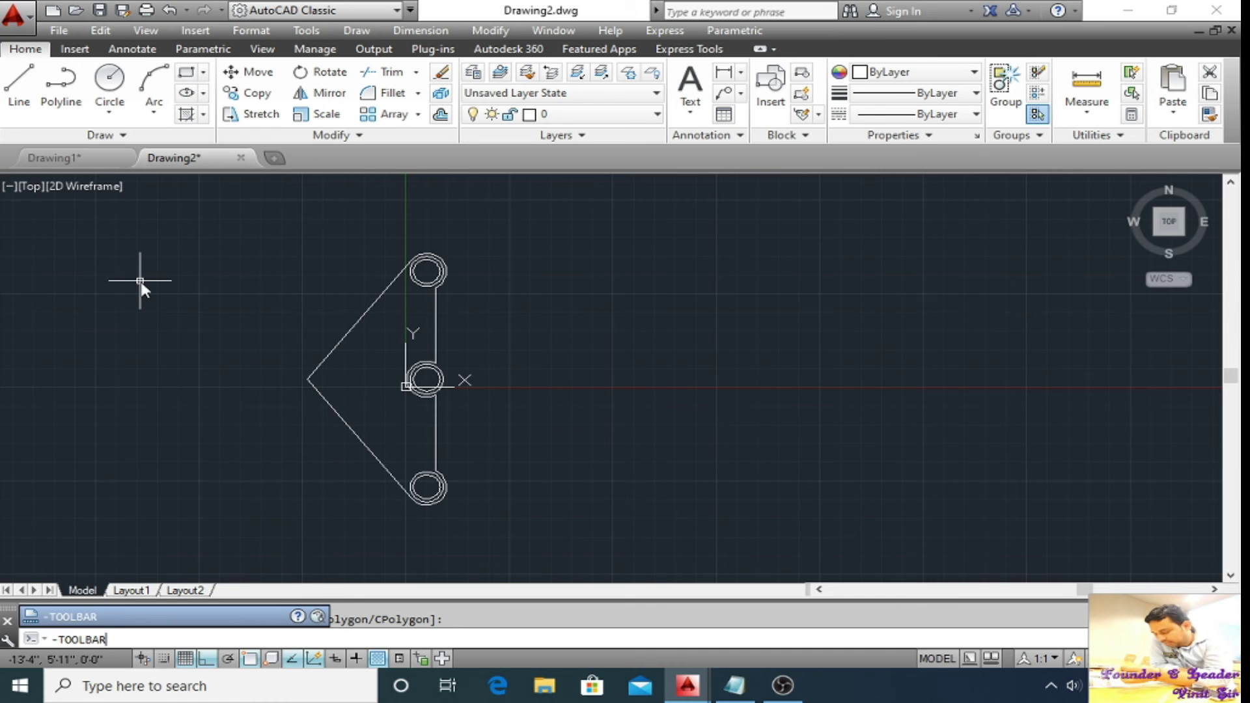
{"action": "key", "text": "Return"}
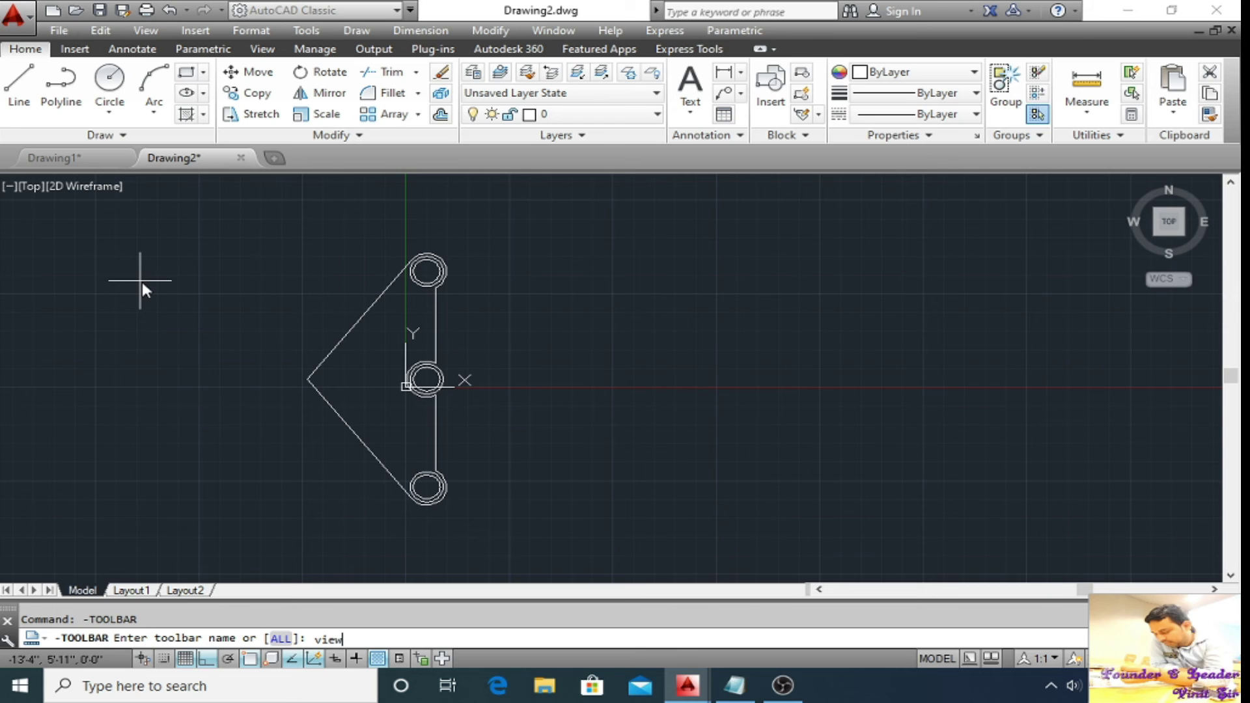
{"action": "key", "text": "Return"}
{"action": "key", "text": "Return"}
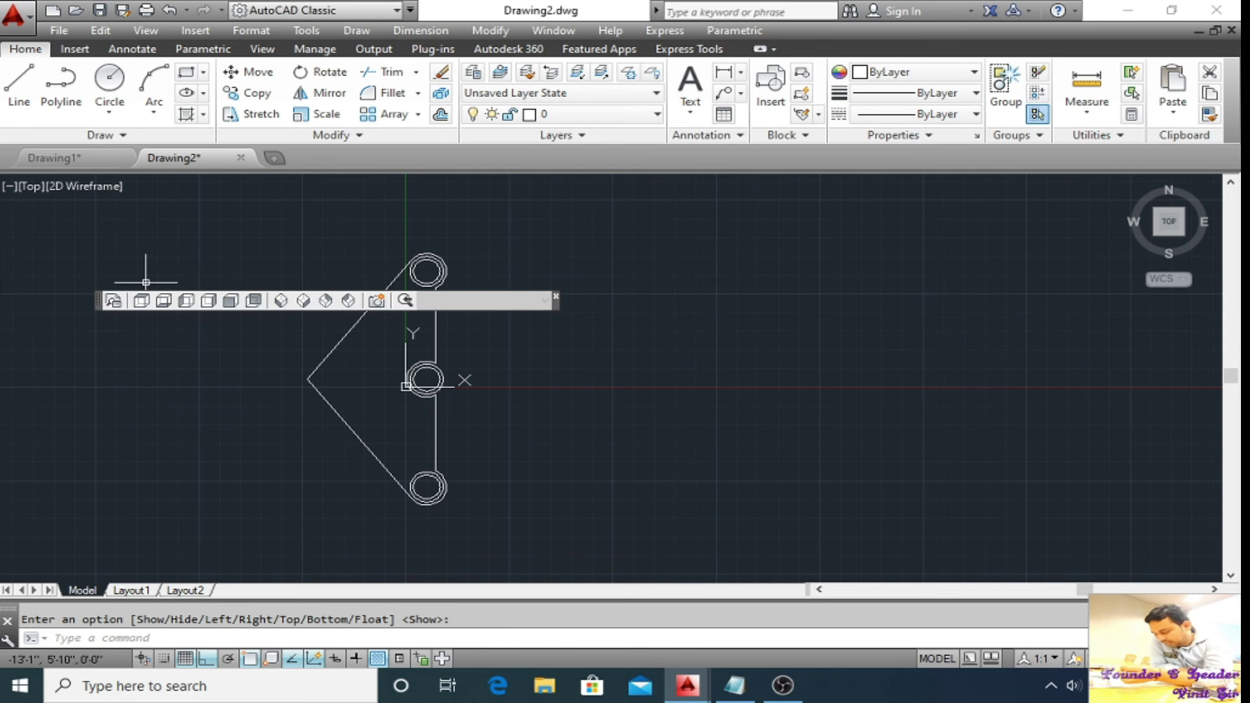
Switch the drawing to the SW Isometric view, close the floating View toolbar and centre the figure.
{"action": "left_click", "coordinate": [281, 301]}
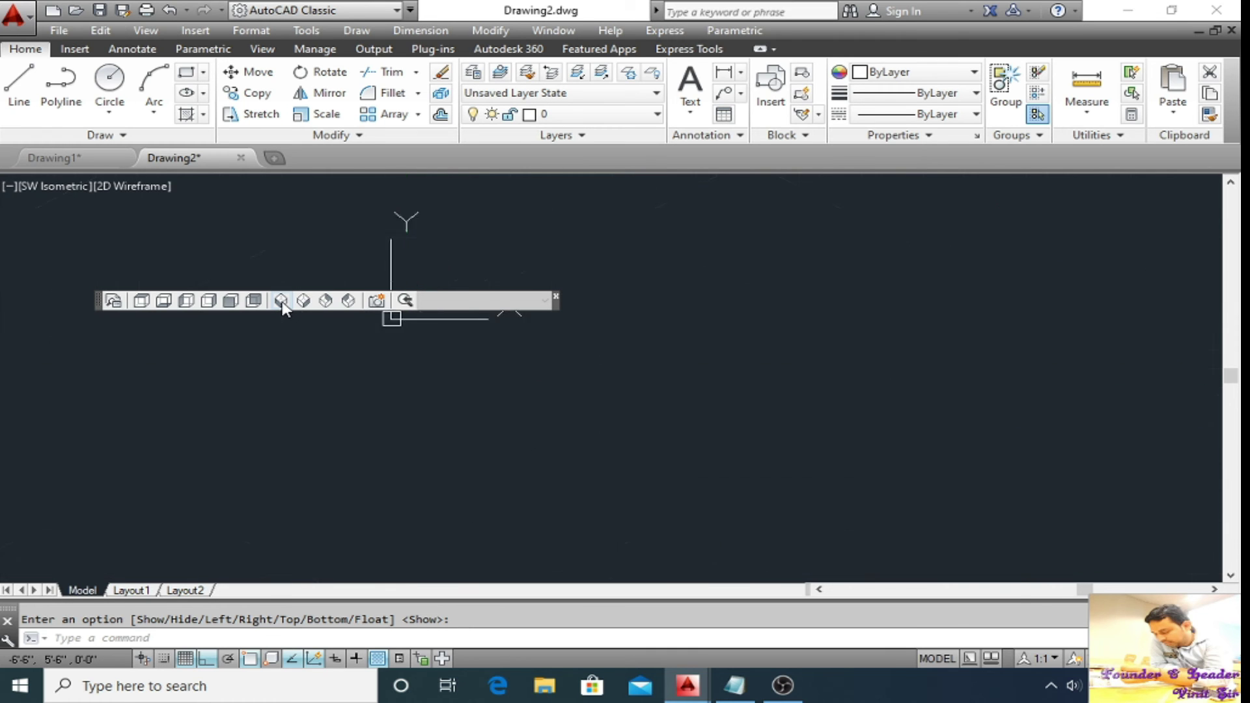
{"action": "left_click", "coordinate": [552, 300]}
{"action": "mouse_move", "coordinate": [696, 310]}
{"action": "middle_mouse_down"}
{"action": "mouse_move", "coordinate": [584, 315]}
{"action": "mouse_move", "coordinate": [525, 347]}
{"action": "middle_mouse_up"}
{"action": "left_click", "coordinate": [572, 256]}
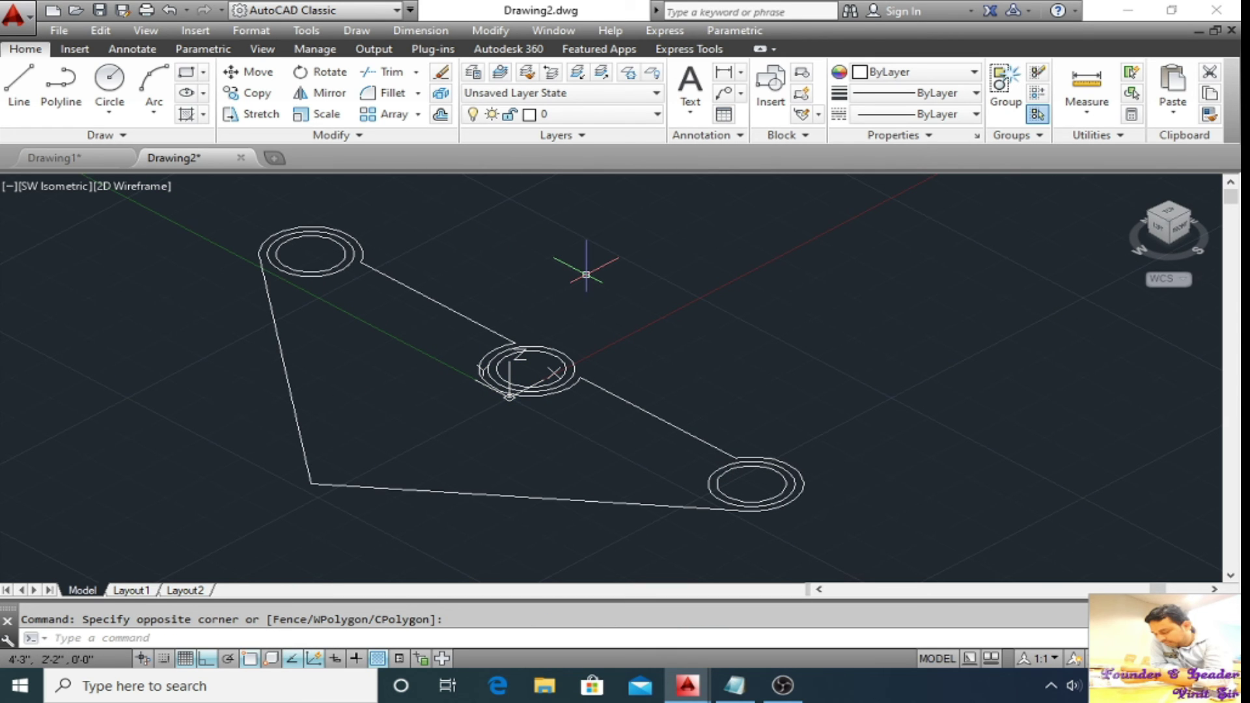
Presspull the area bounded by the joined outline upward by a small thickness.
{"action": "type", "text": "p"}
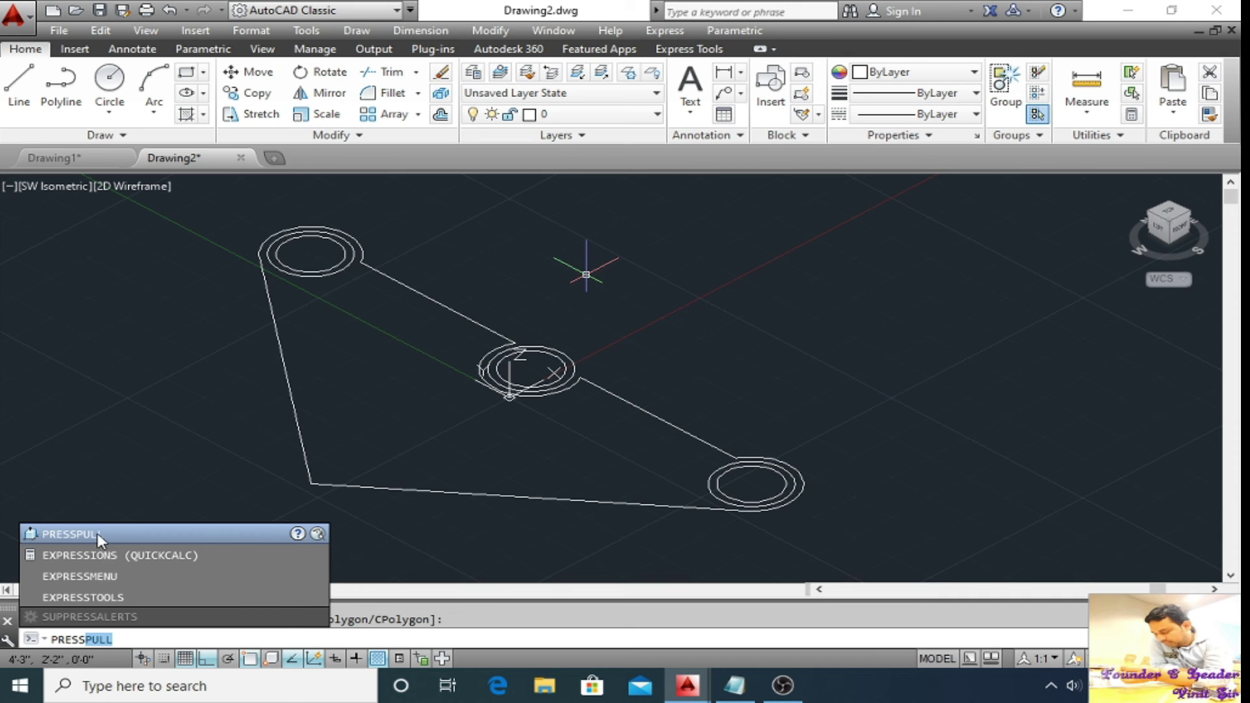
{"action": "left_click", "coordinate": [100, 538]}
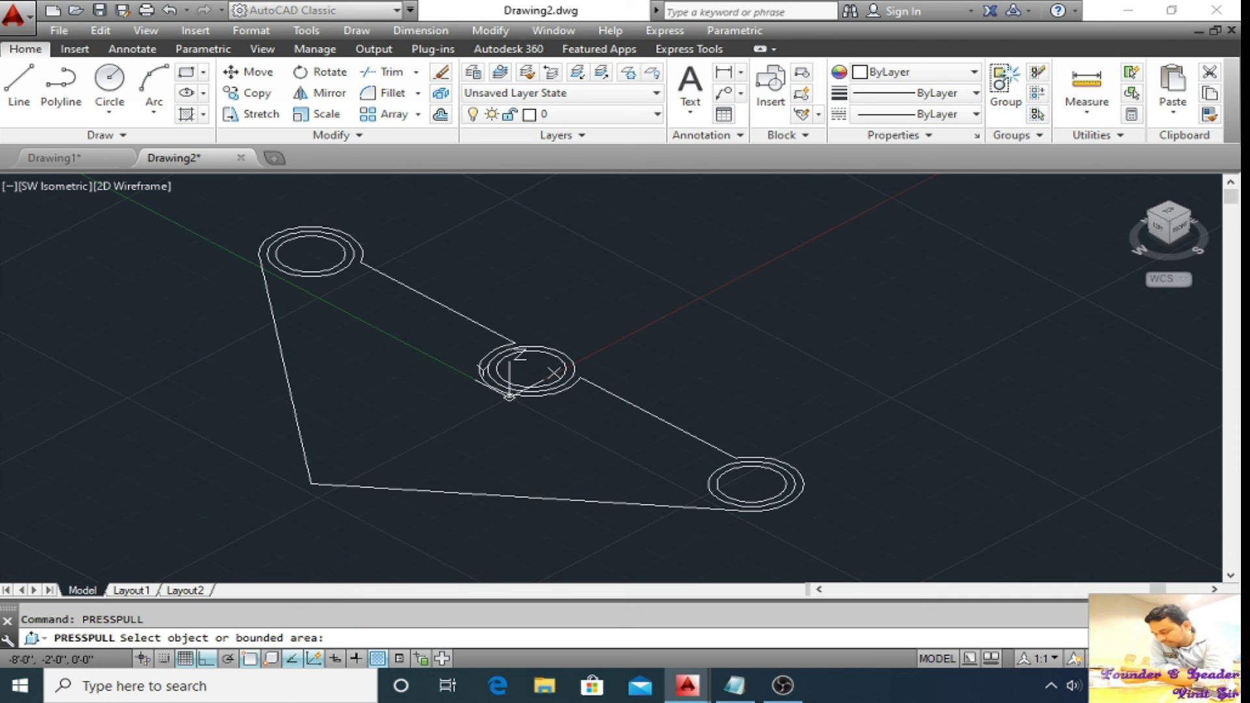
{"action": "left_click", "coordinate": [369, 427]}
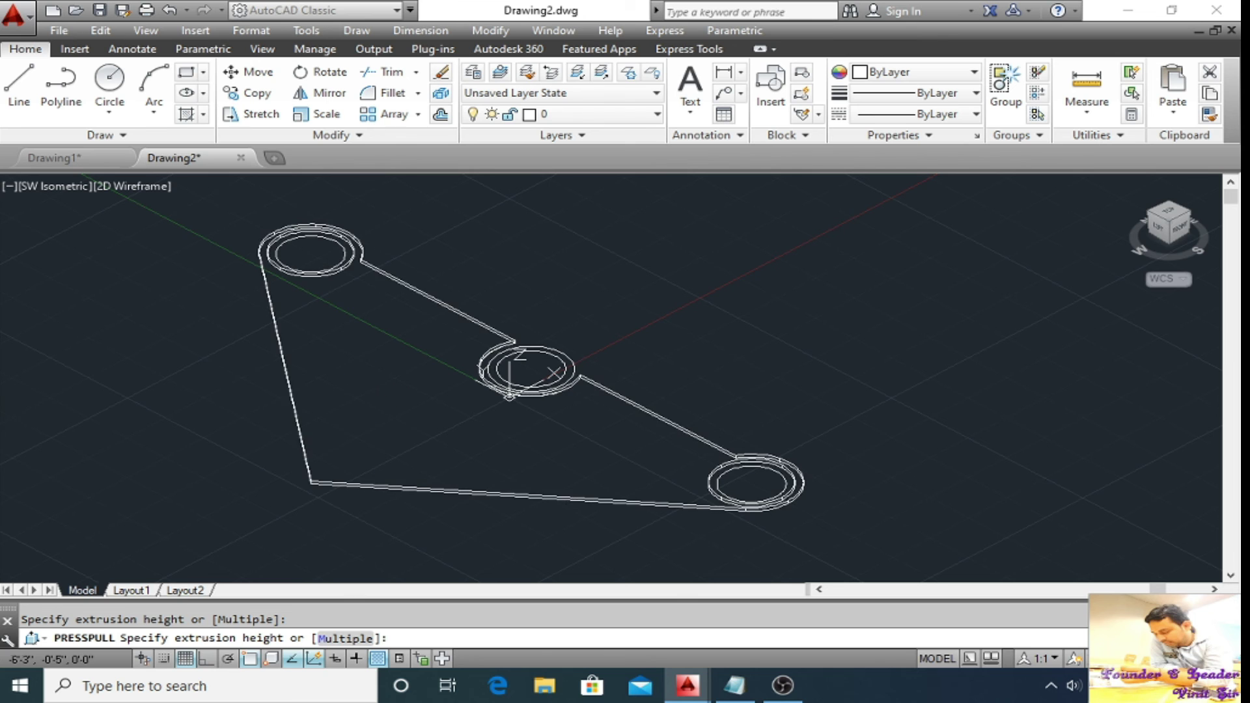
{"action": "left_click", "coordinate": [509, 395]}
Presspull the ring between the upper end's two inner circles slightly, and raise the middle set's innermost circle into a taller cylinder.
{"action": "scroll", "coordinate": [281, 246], "scroll_direction": "up", "scroll_amount": 2}
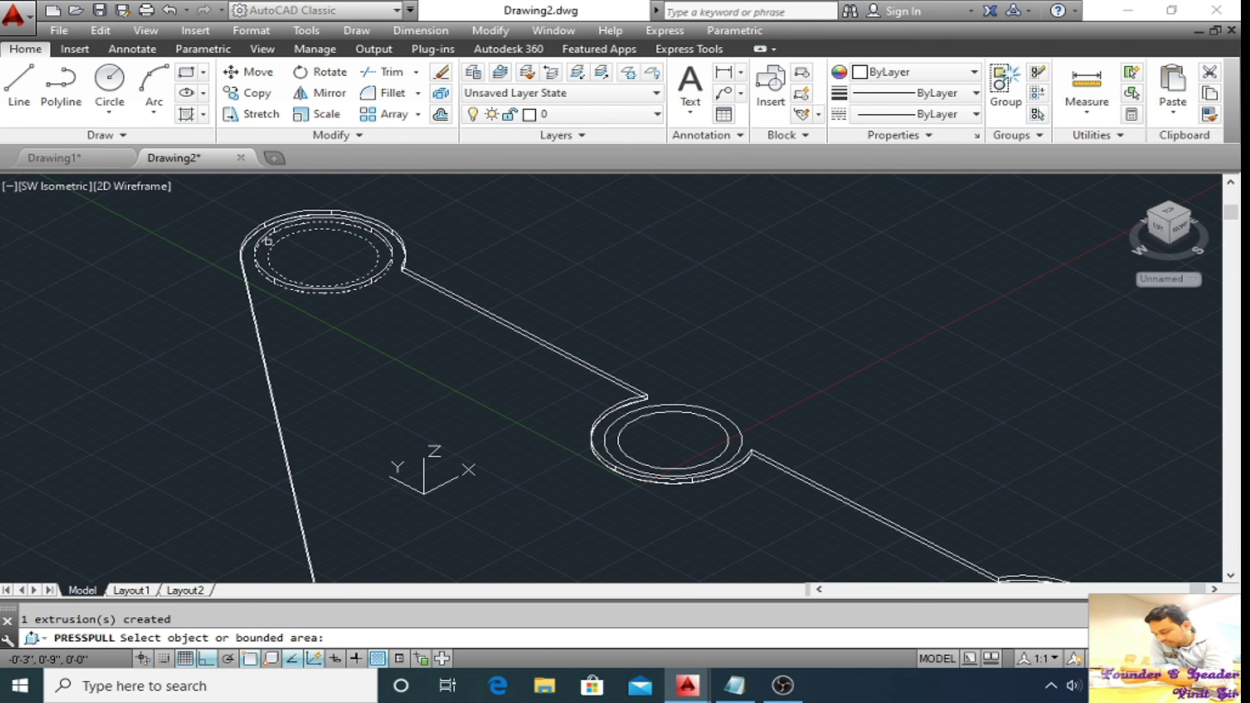
{"action": "left_click", "coordinate": [269, 245]}
{"action": "left_click", "coordinate": [322, 254]}
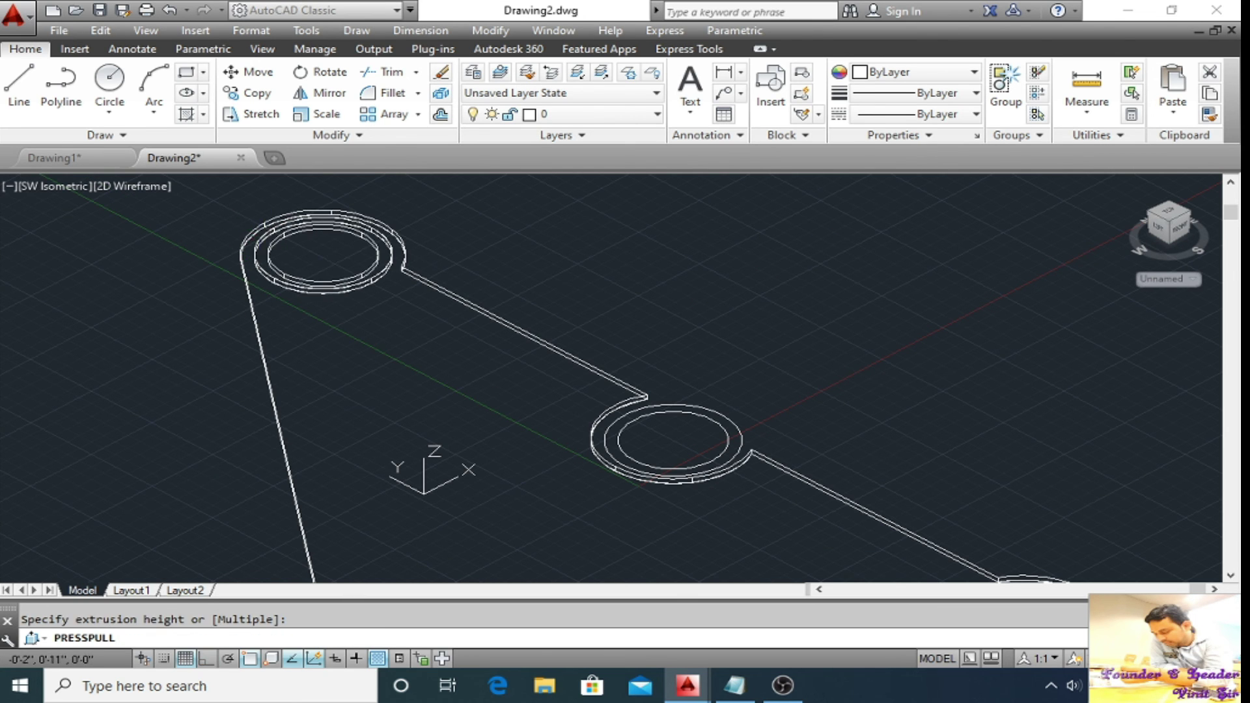
{"action": "left_click", "coordinate": [625, 429]}
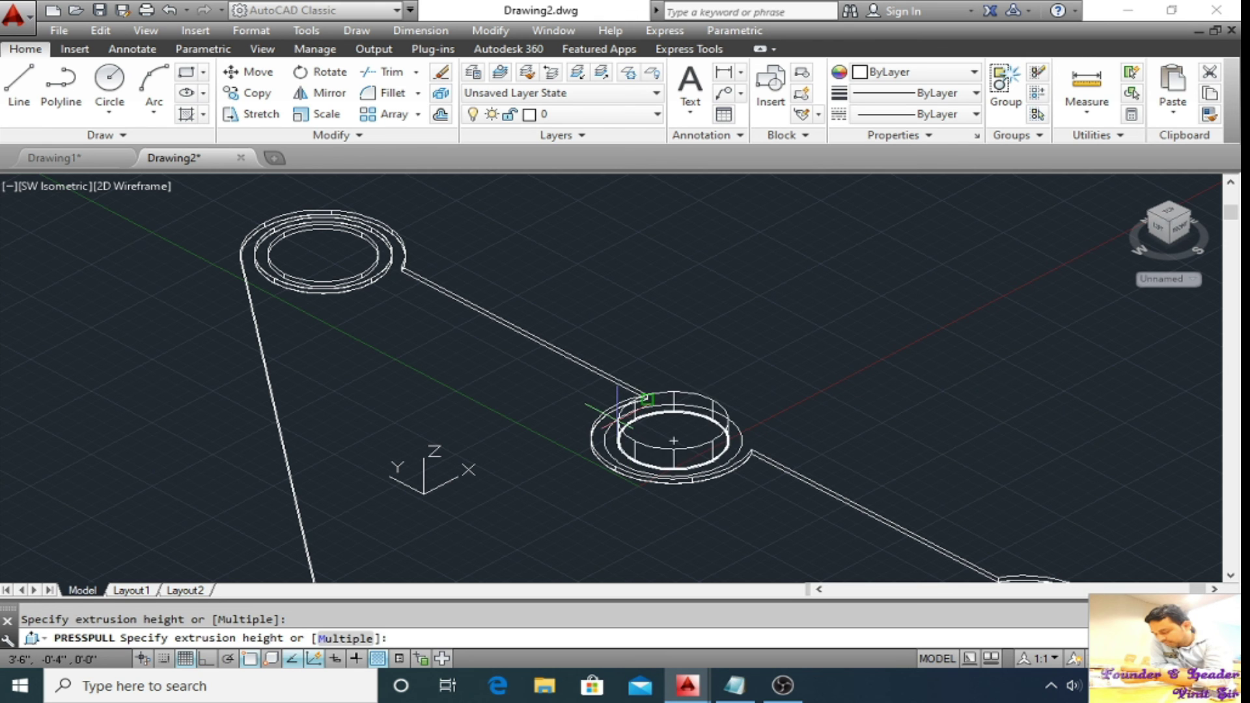
{"action": "left_click", "coordinate": [757, 440]}
Presspull the ring between the lower end's two inner circles upward into a raised collar, with object snap turned off.
{"action": "scroll", "coordinate": [758, 442], "scroll_direction": "down", "scroll_amount": 2}
{"action": "middle_click_drag", "start_coordinate": [828, 484], "coordinate": [720, 400]}
{"action": "scroll", "coordinate": [821, 467], "scroll_direction": "up", "scroll_amount": 2}
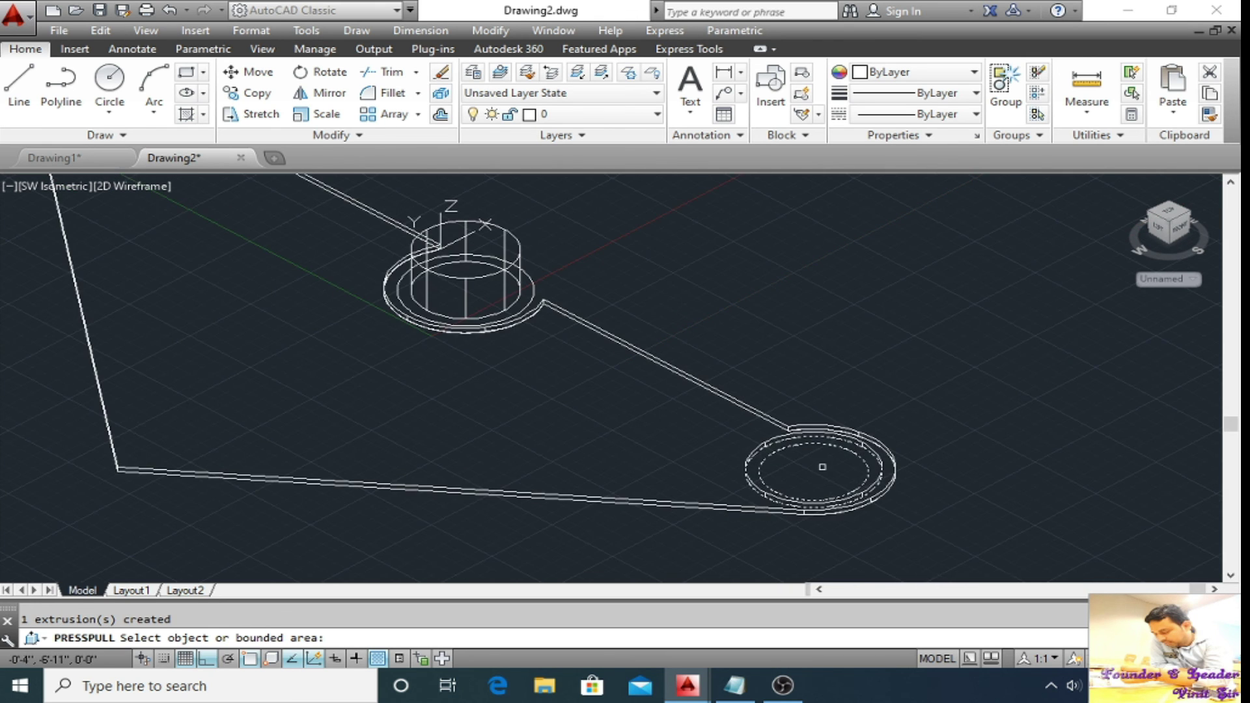
{"action": "scroll", "coordinate": [824, 461], "scroll_direction": "up", "scroll_amount": 2}
{"action": "left_click", "coordinate": [813, 437]}
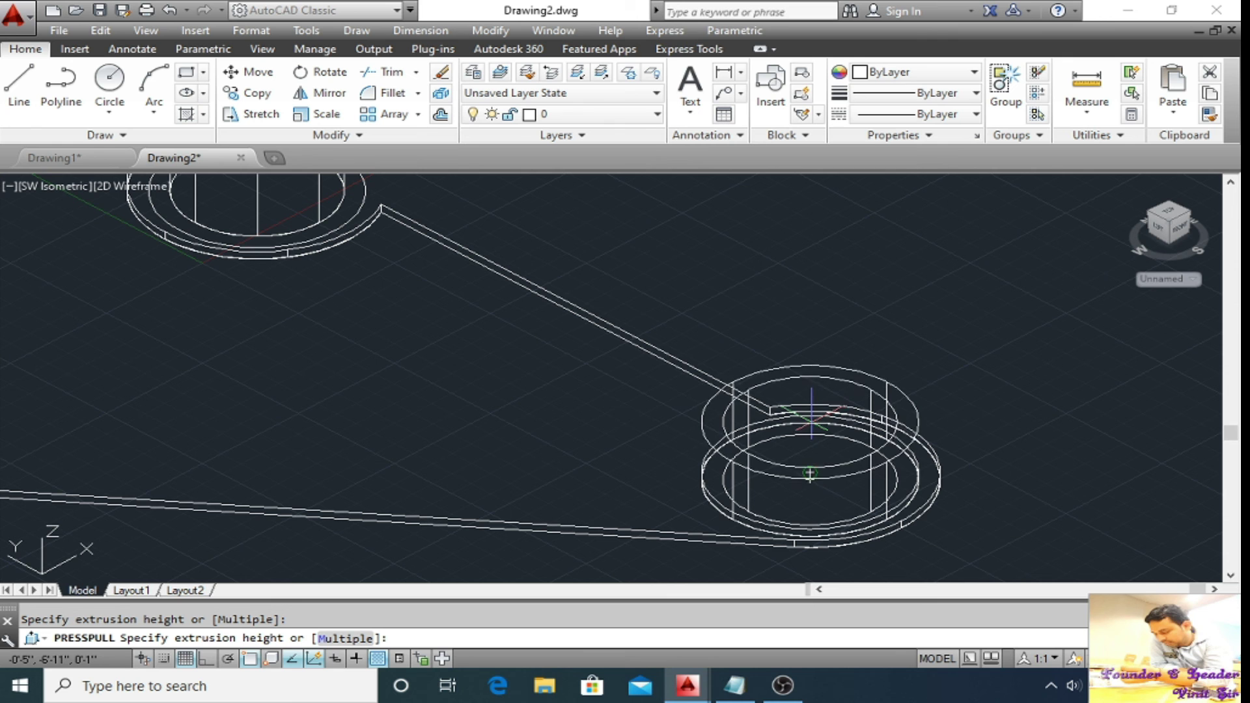
{"action": "left_click", "coordinate": [252, 659]}
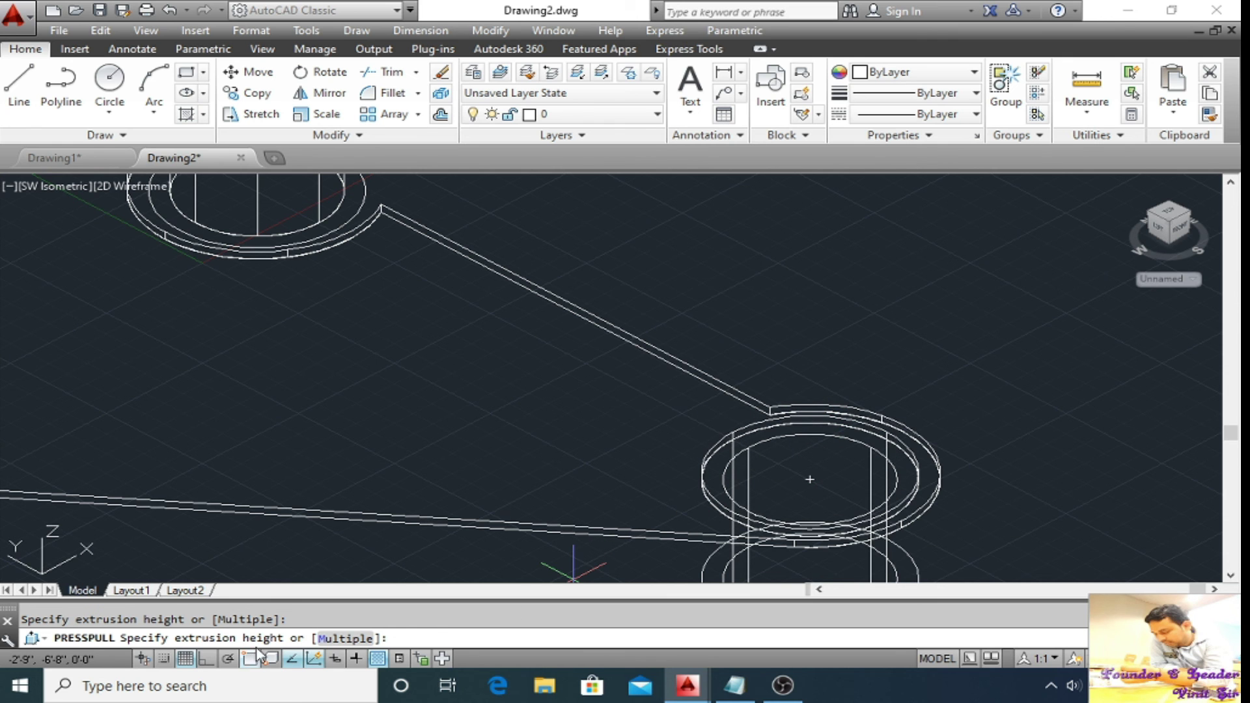
{"action": "left_click", "coordinate": [806, 438]}
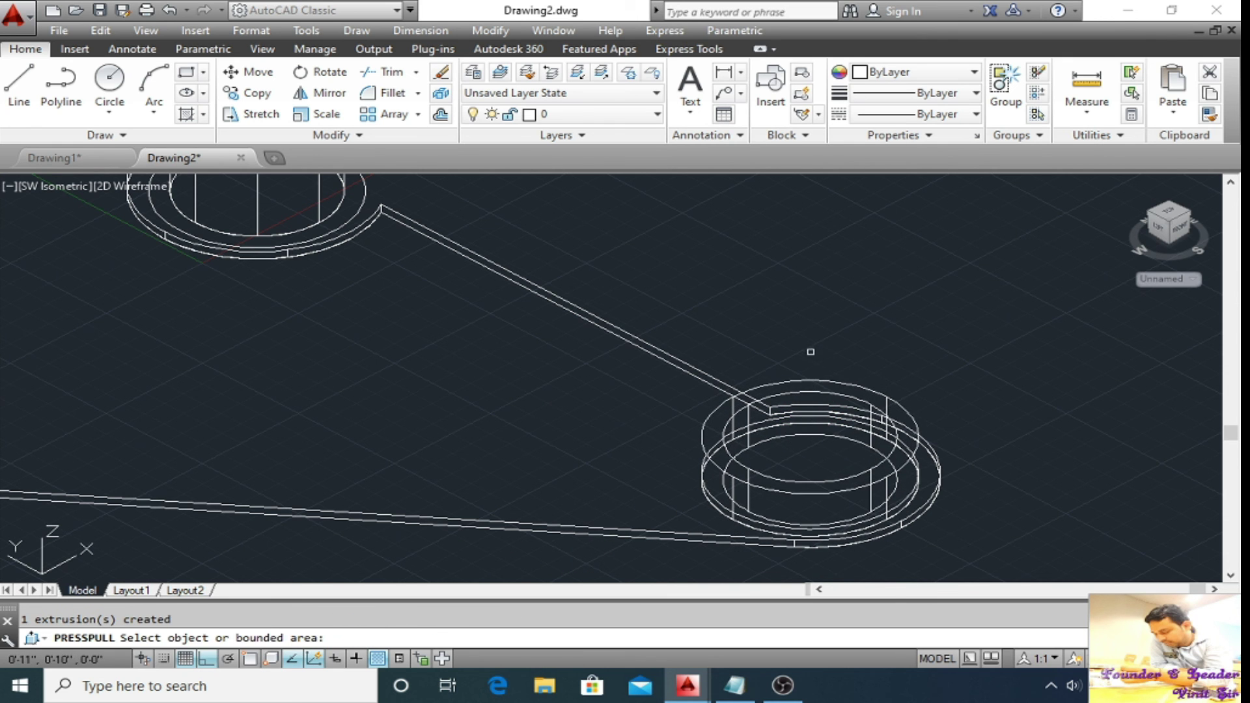
{"action": "key", "text": "Return"}
{"action": "scroll", "coordinate": [809, 362], "scroll_direction": "down", "scroll_amount": 5}
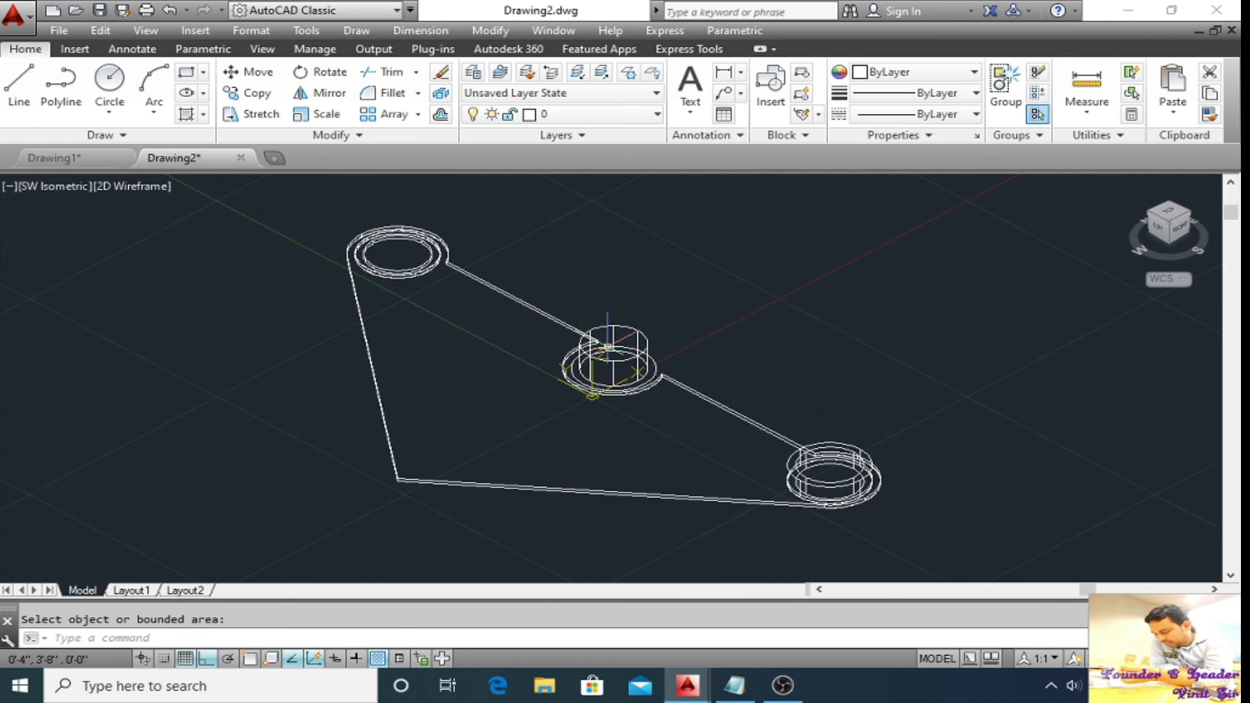
Display the 3D model in the Shaded visual style.
{"action": "left_click", "coordinate": [126, 186]}
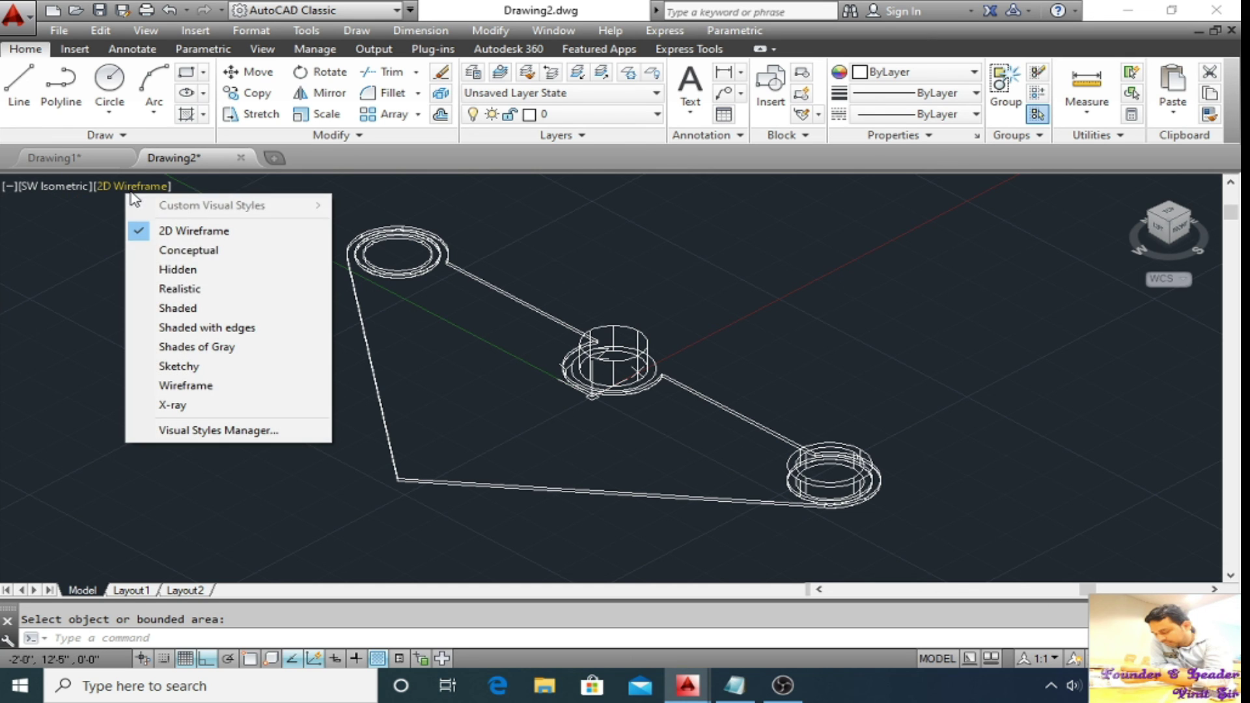
{"action": "left_click", "coordinate": [178, 307]}
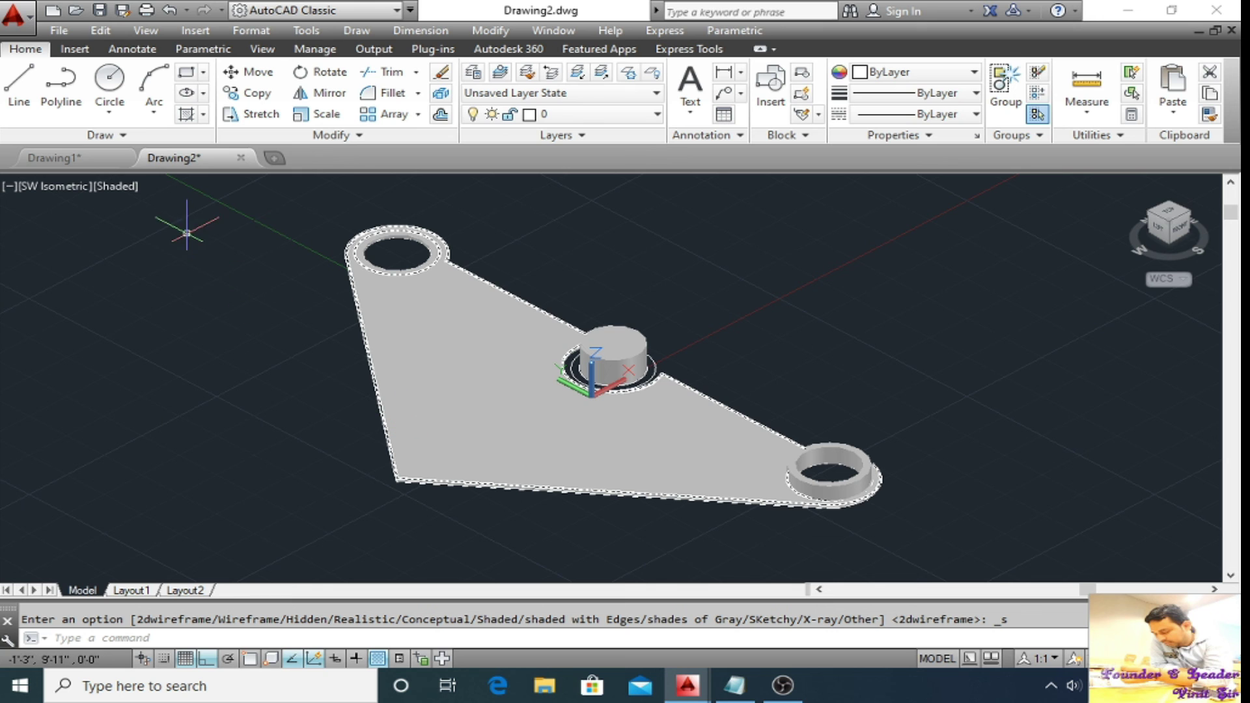
Return the display to the 2D Wireframe visual style and the Top view, leaving free space beside the figure.
{"action": "left_click", "coordinate": [109, 186]}
{"action": "left_click", "coordinate": [145, 231]}
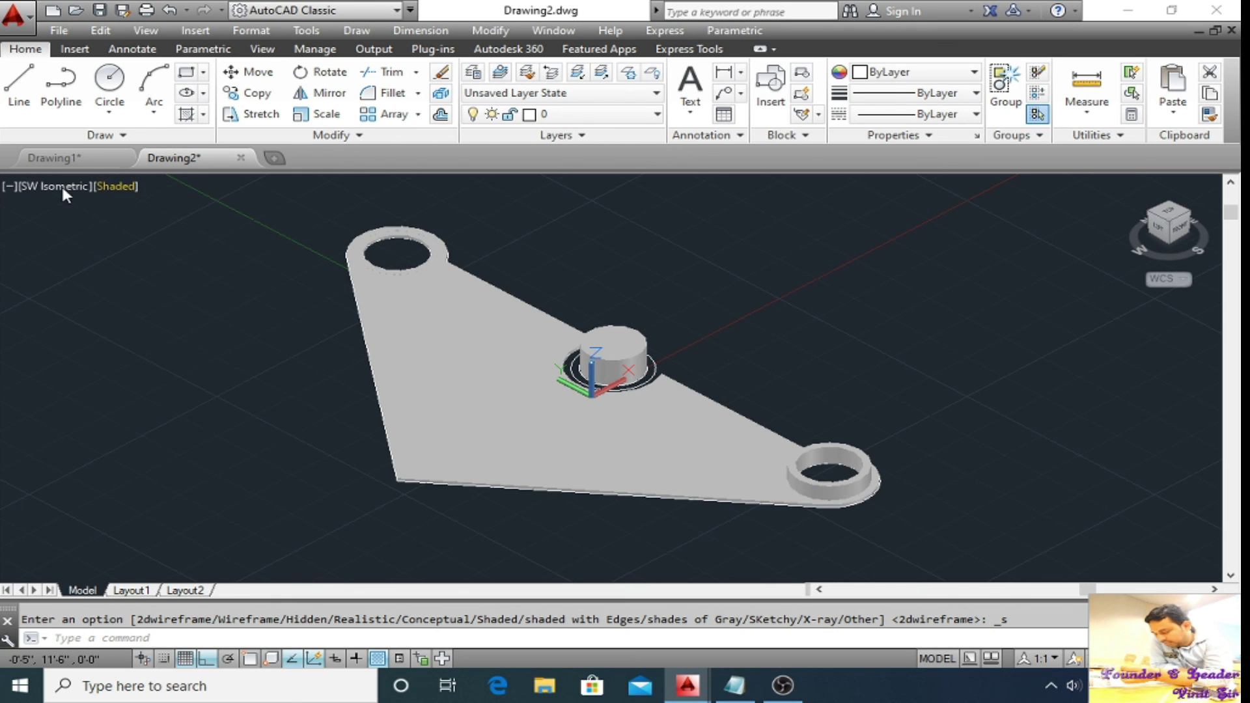
{"action": "left_click", "coordinate": [61, 185]}
{"action": "left_click", "coordinate": [104, 231]}
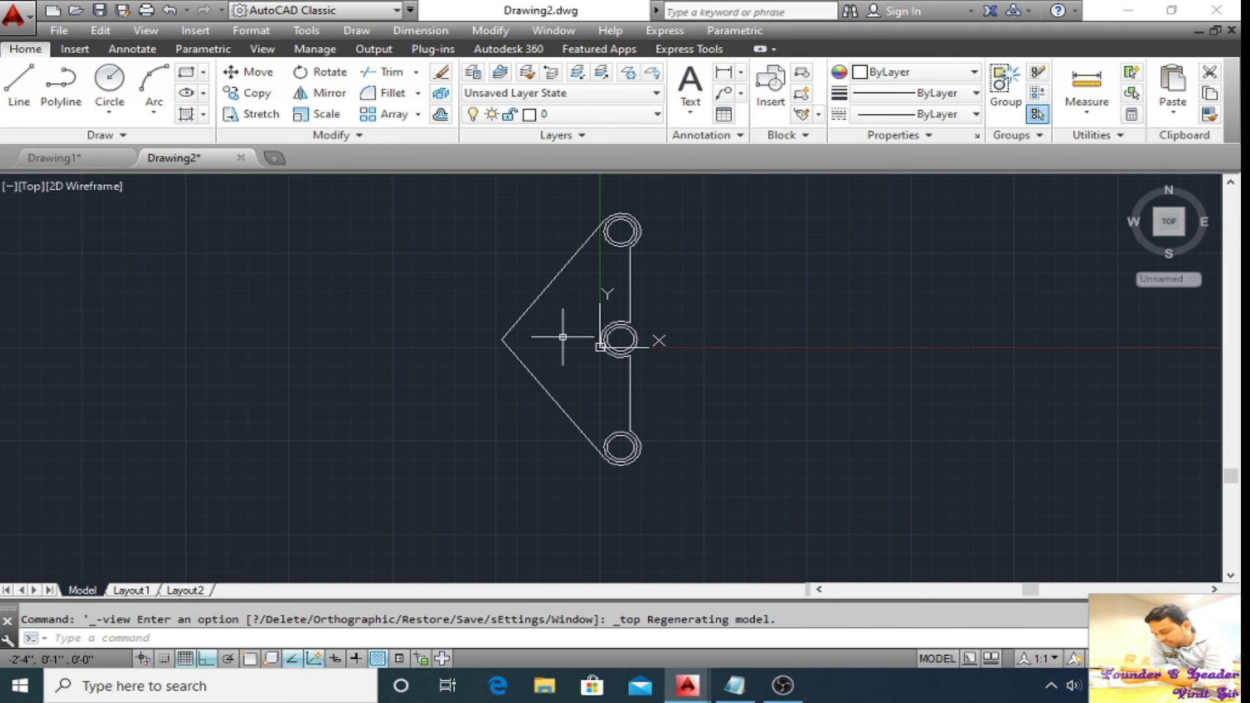
{"action": "mouse_move", "coordinate": [527, 345]}
{"action": "middle_mouse_down"}
{"action": "mouse_move", "coordinate": [369, 410]}
{"action": "mouse_move", "coordinate": [365, 393]}
{"action": "mouse_move", "coordinate": [380, 390]}
{"action": "middle_mouse_up"}
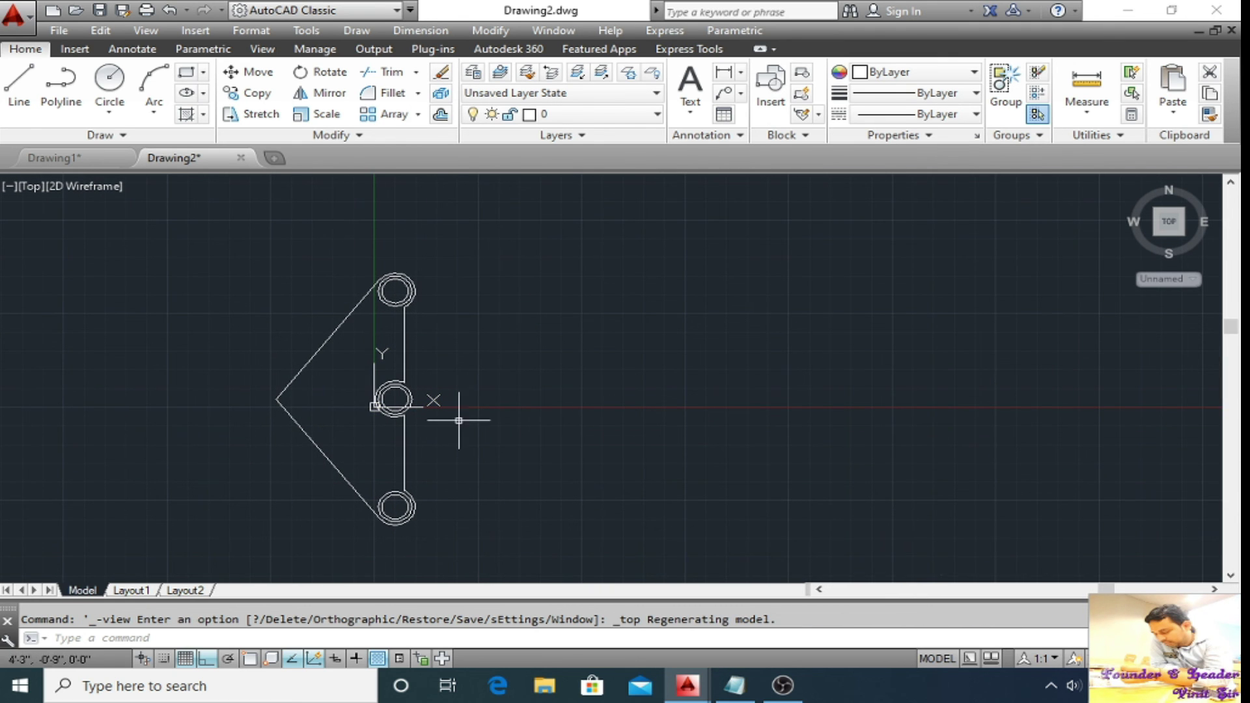